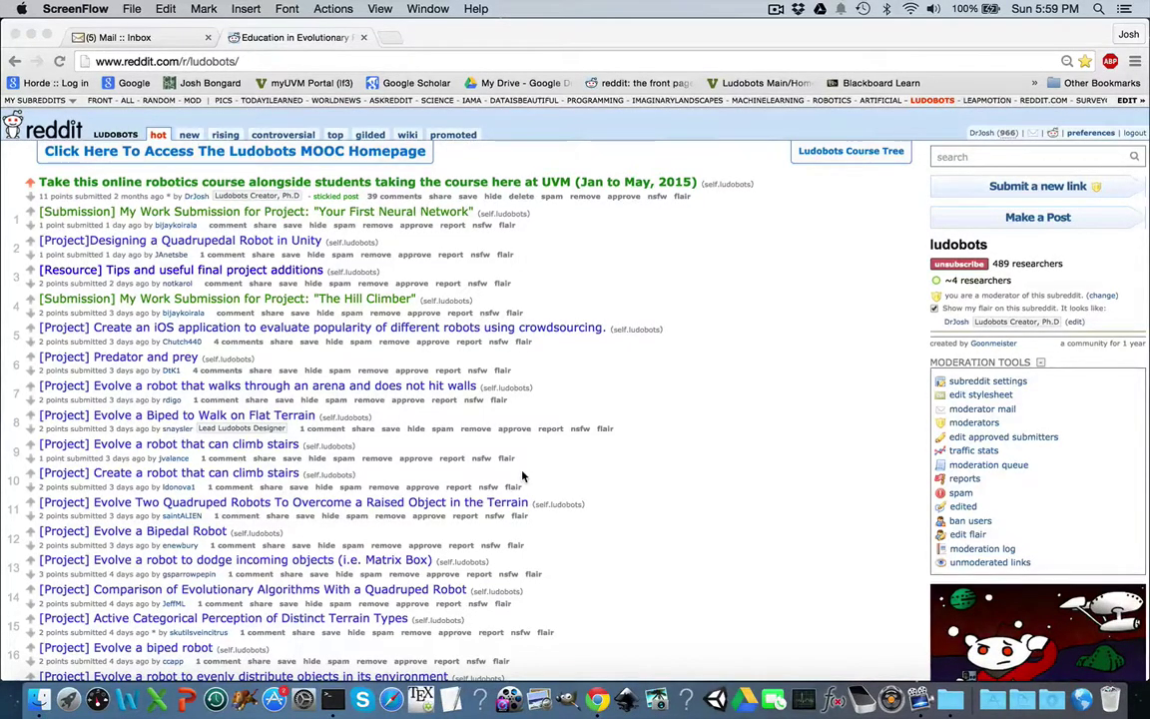
Step: Open the "[Project] Evolve a jumping robot." post from the ludobots subreddit list
{"action": "scroll", "coordinate": [520, 475], "scroll_direction": "down", "scroll_amount": 3}
{"action": "scroll", "coordinate": [522, 478], "scroll_direction": "down", "scroll_amount": 4}
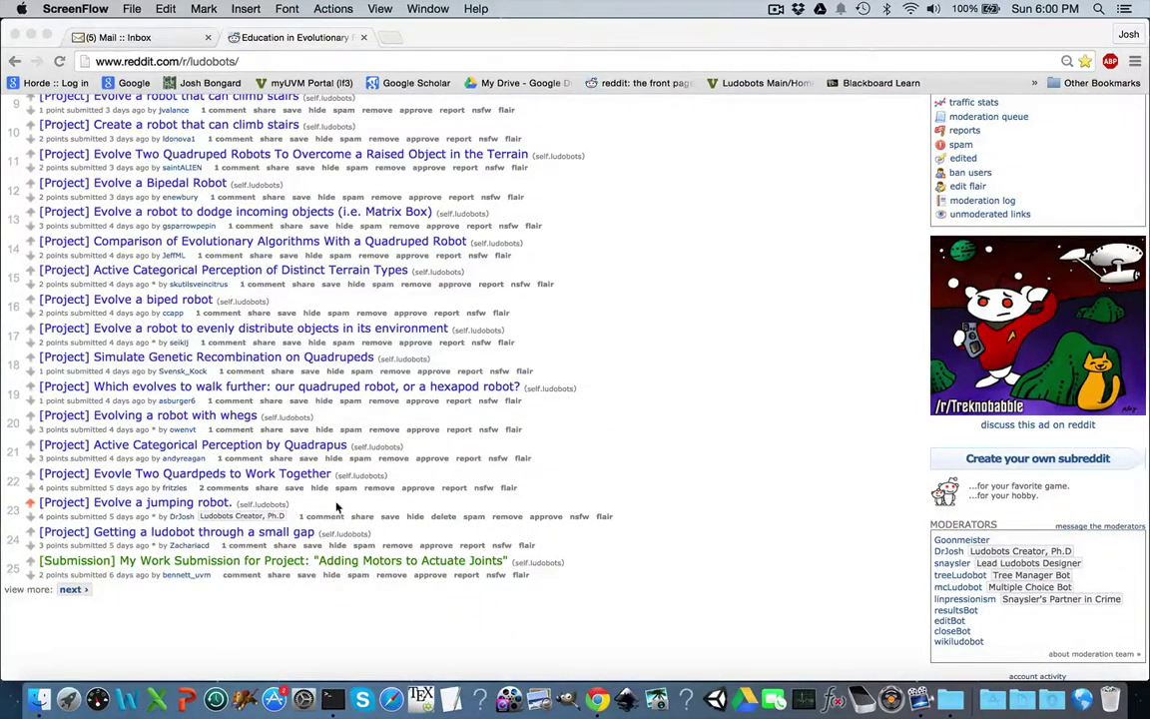
{"action": "left_click", "coordinate": [152, 504]}
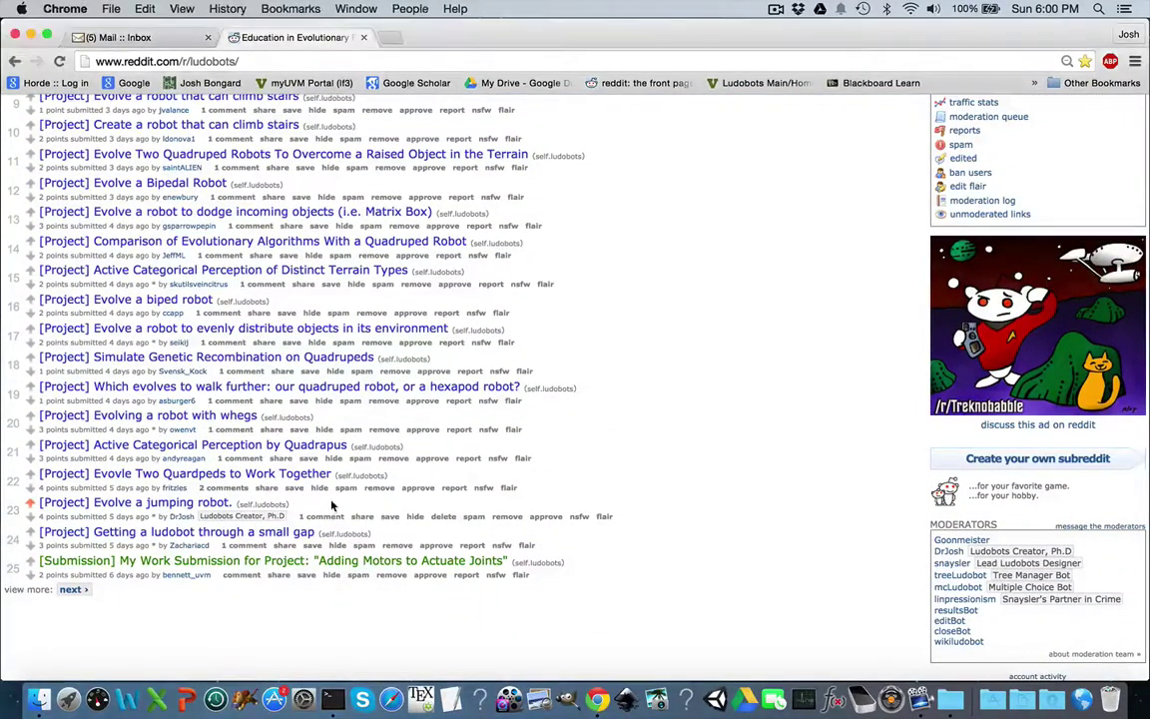
{"action": "left_click", "coordinate": [138, 505]}
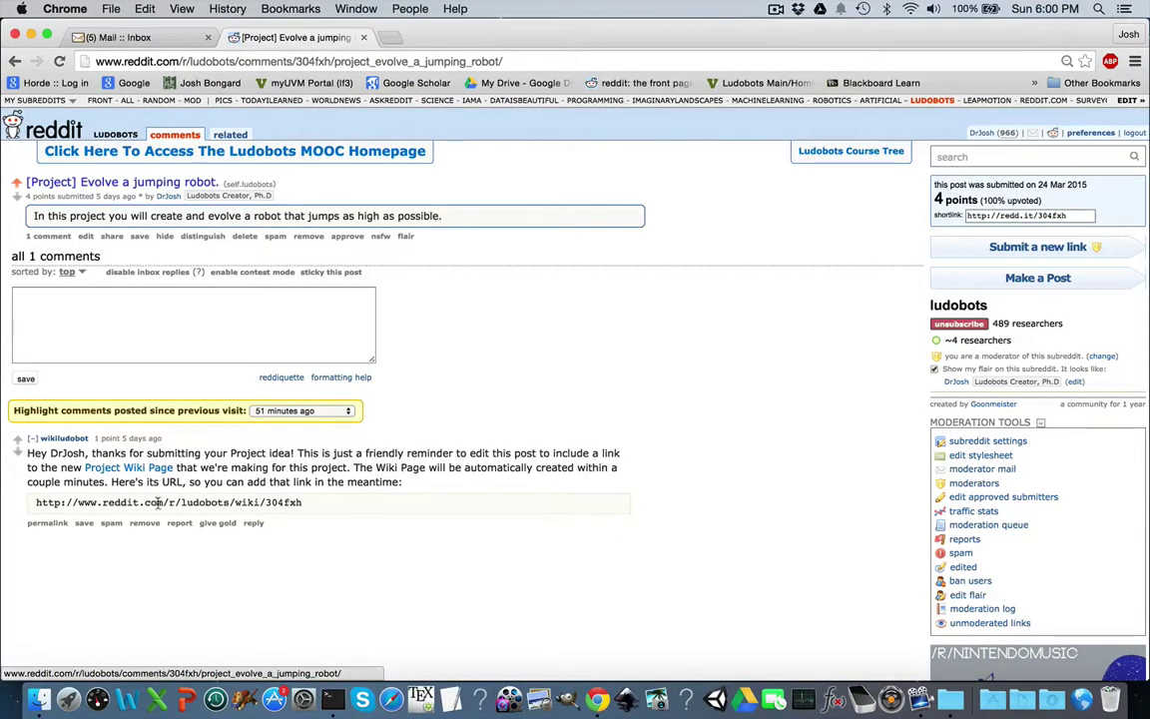
Step: Copy the project wiki URL given in wikiludobot's comment on the post
{"action": "left_click_drag", "start_coordinate": [303, 502], "coordinate": [37, 504]}
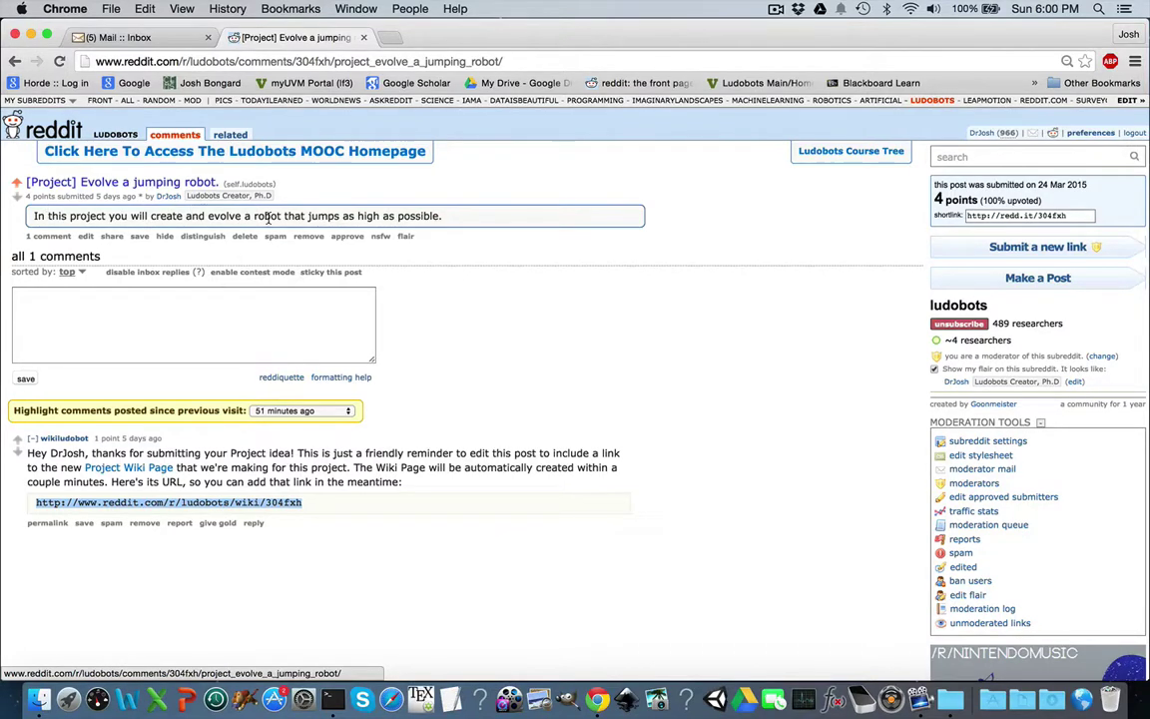
{"action": "triple_click", "coordinate": [272, 502]}
{"action": "key", "text": "super+c"}
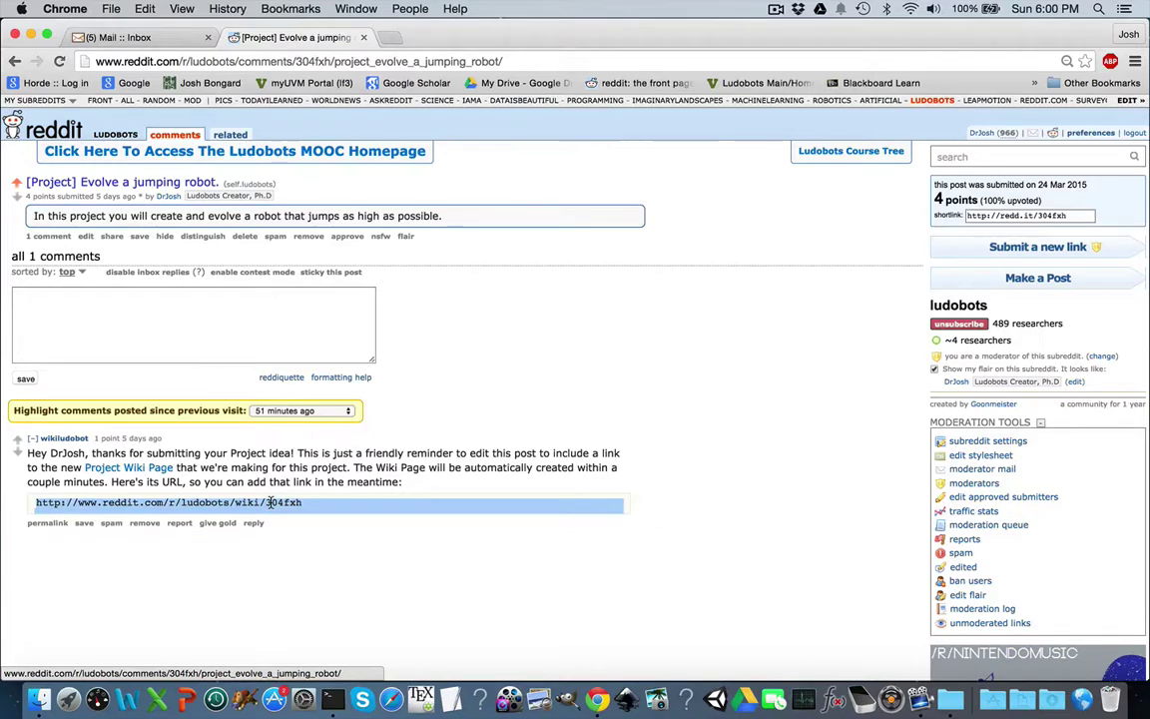
{"action": "left_click", "coordinate": [159, 220]}
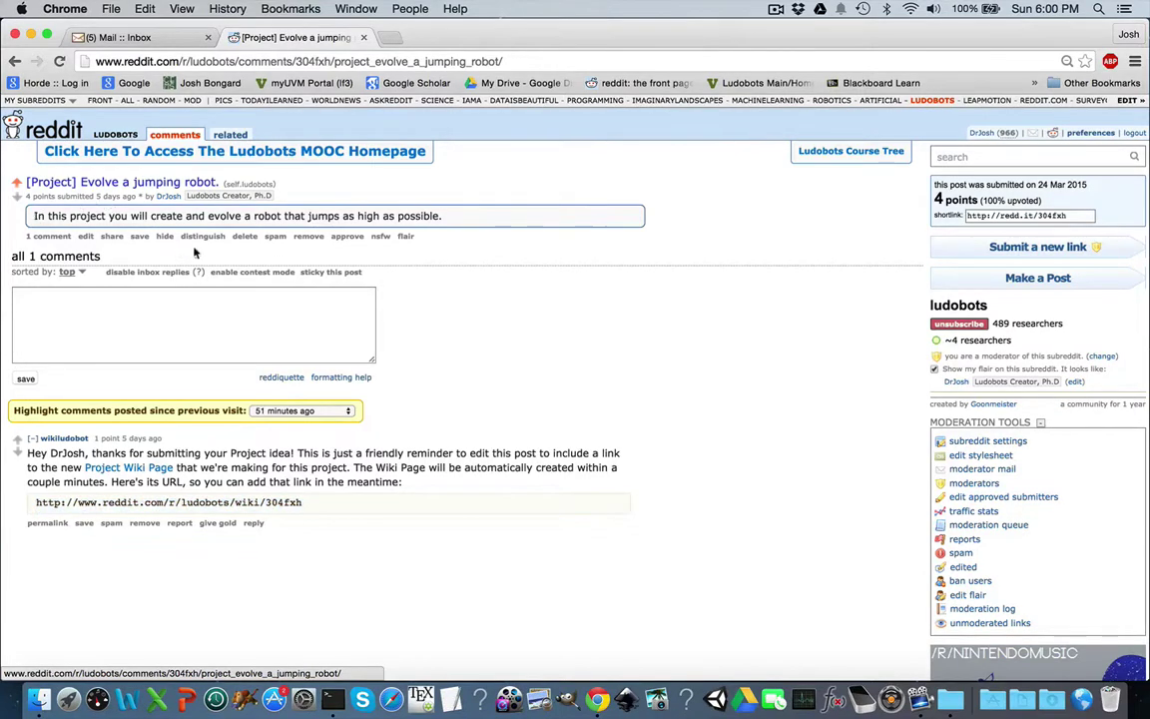
Step: Edit the post to add a line "More details here:" followed by the copied wiki URL, and save it
{"action": "left_click", "coordinate": [86, 237]}
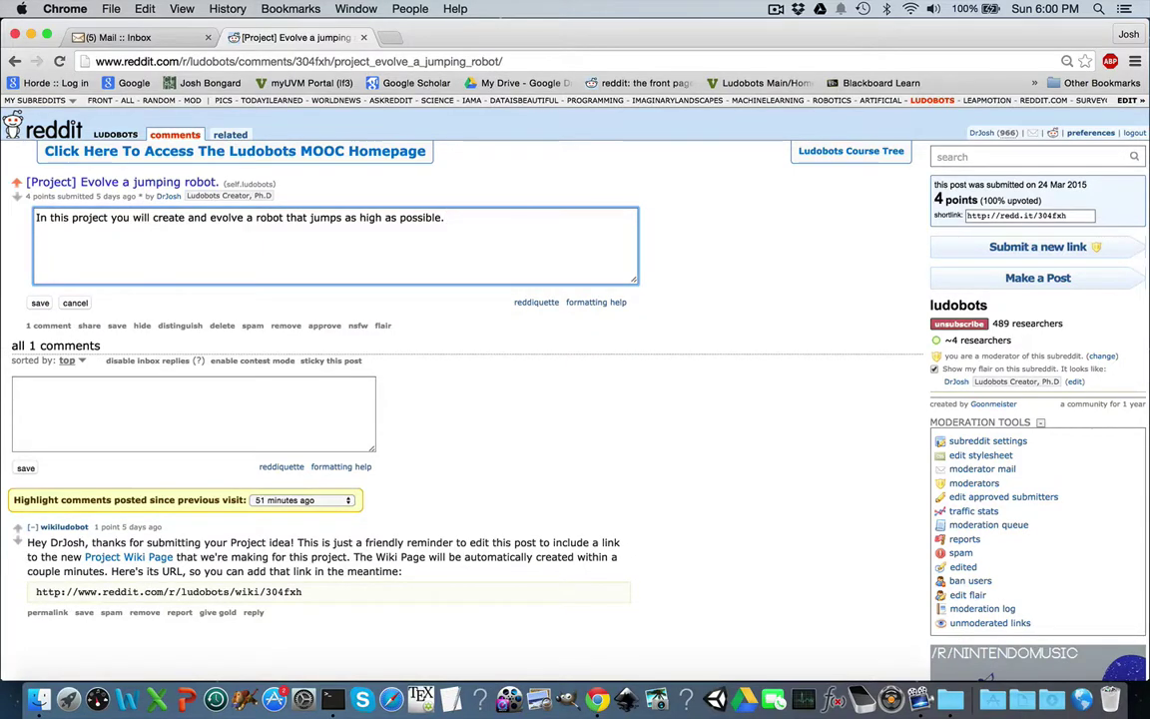
{"action": "type", "text": "More details here:"}
{"action": "key", "text": "super+v"}
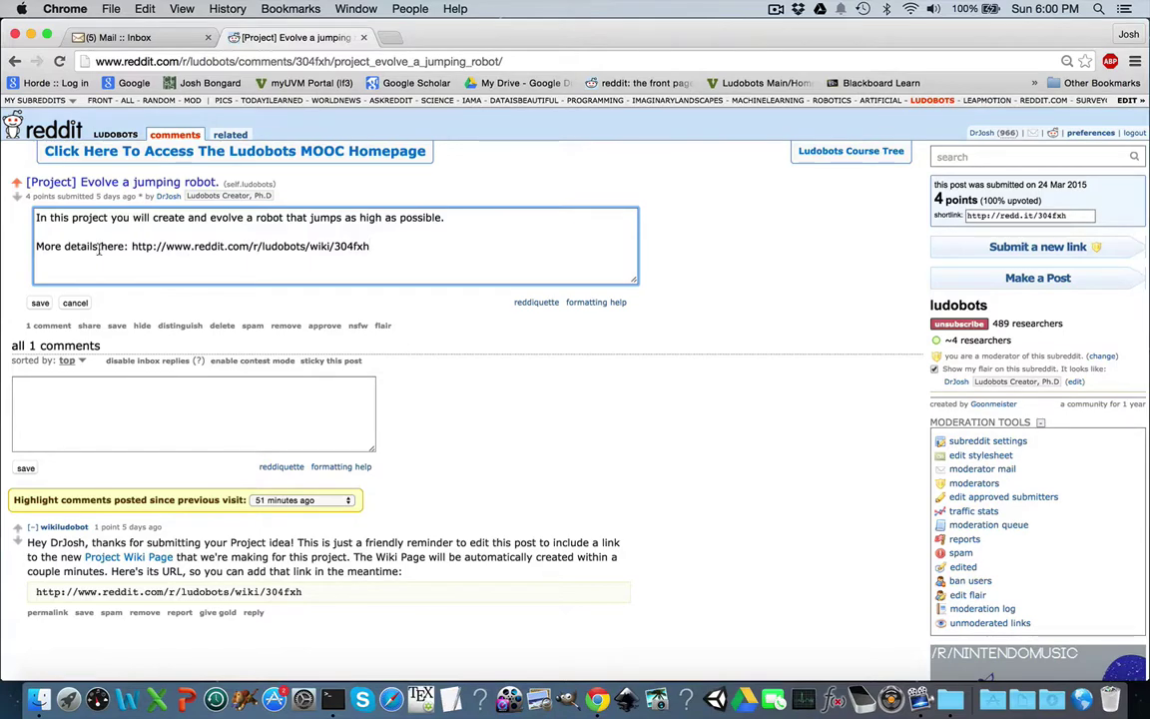
{"action": "left_click", "coordinate": [40, 302]}
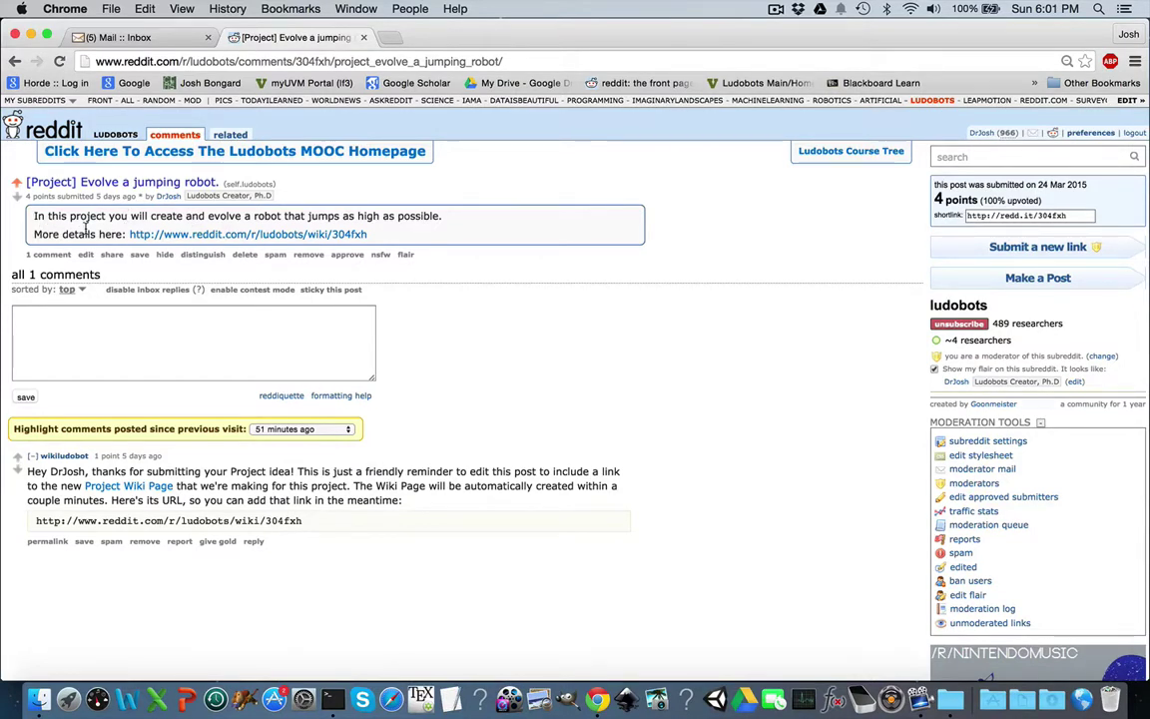
Step: Open the project's linked wiki page, replace the bracketed Next Steps placeholder with "none yet", and save the page
{"action": "left_click", "coordinate": [246, 235]}
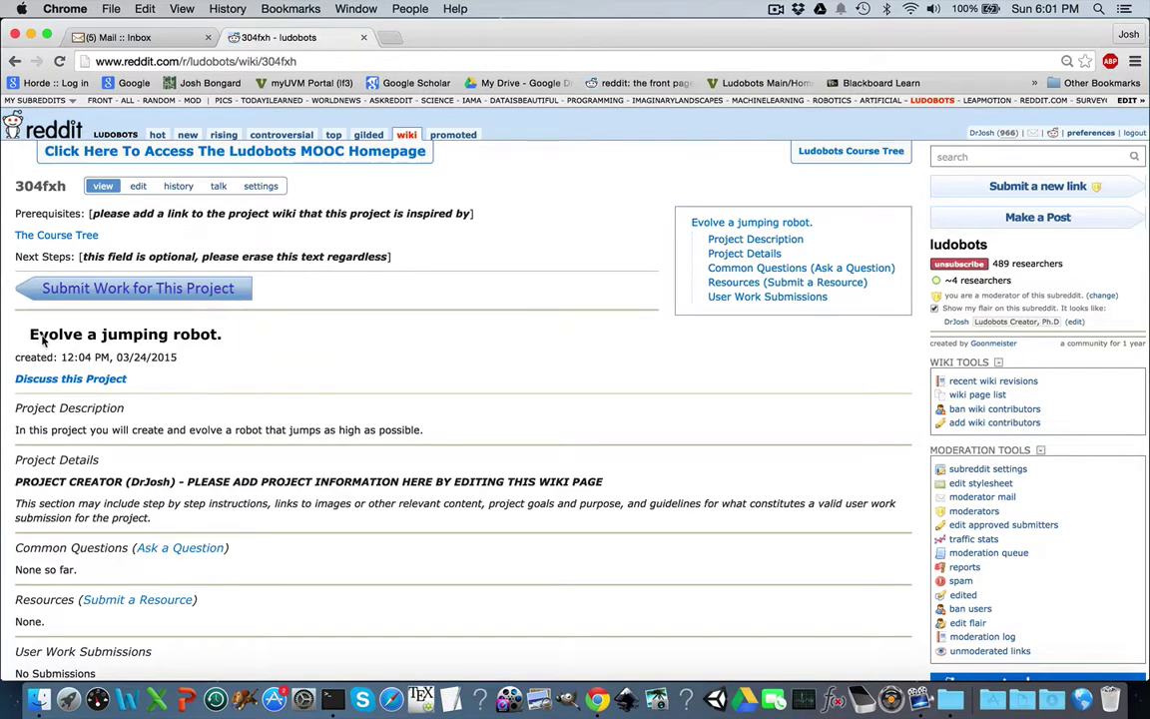
{"action": "triple_click", "coordinate": [19, 429]}
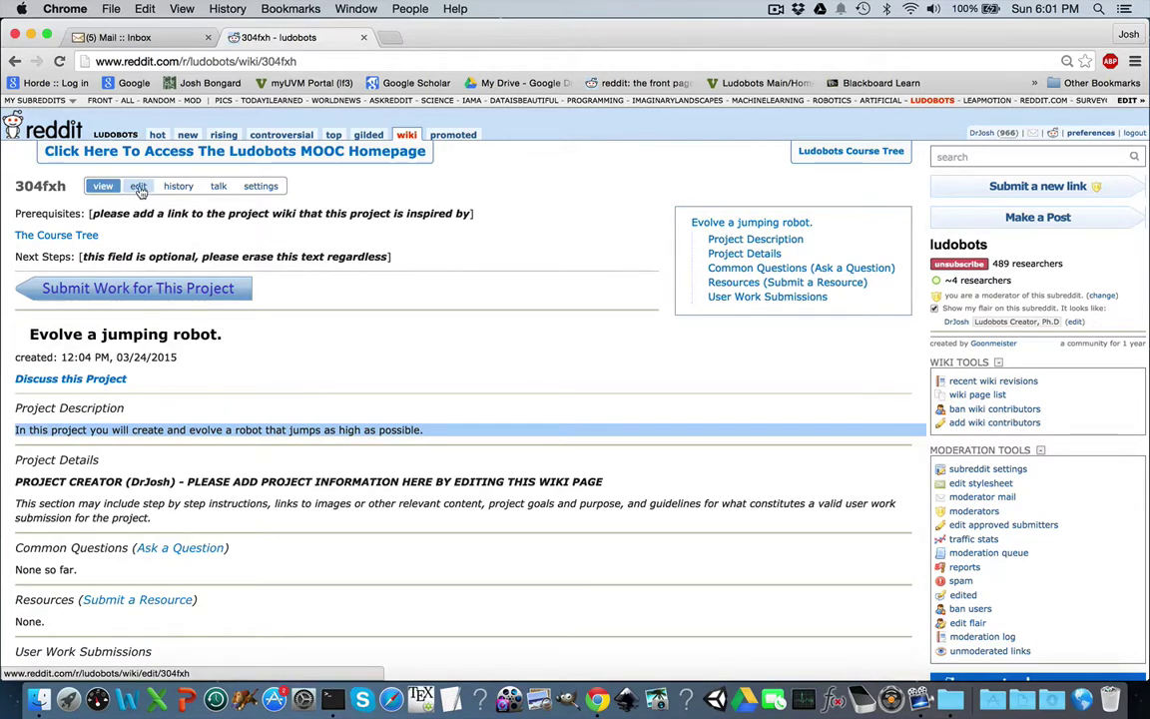
{"action": "left_click", "coordinate": [139, 187]}
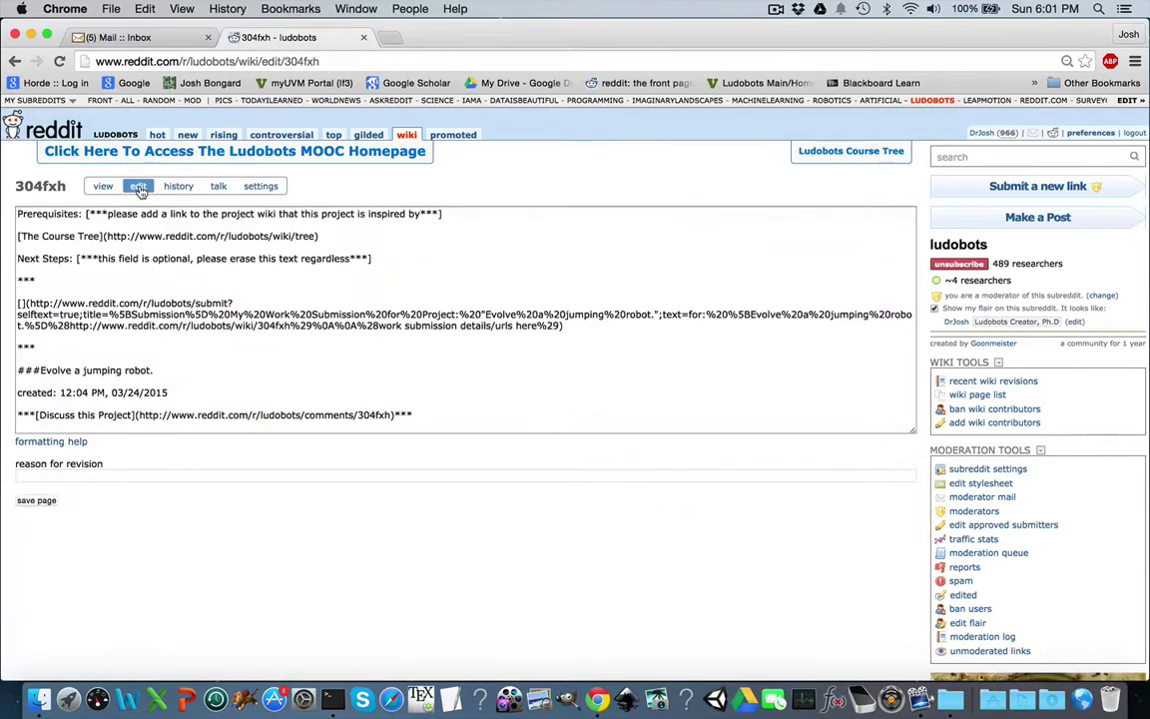
{"action": "triple_click", "coordinate": [205, 262]}
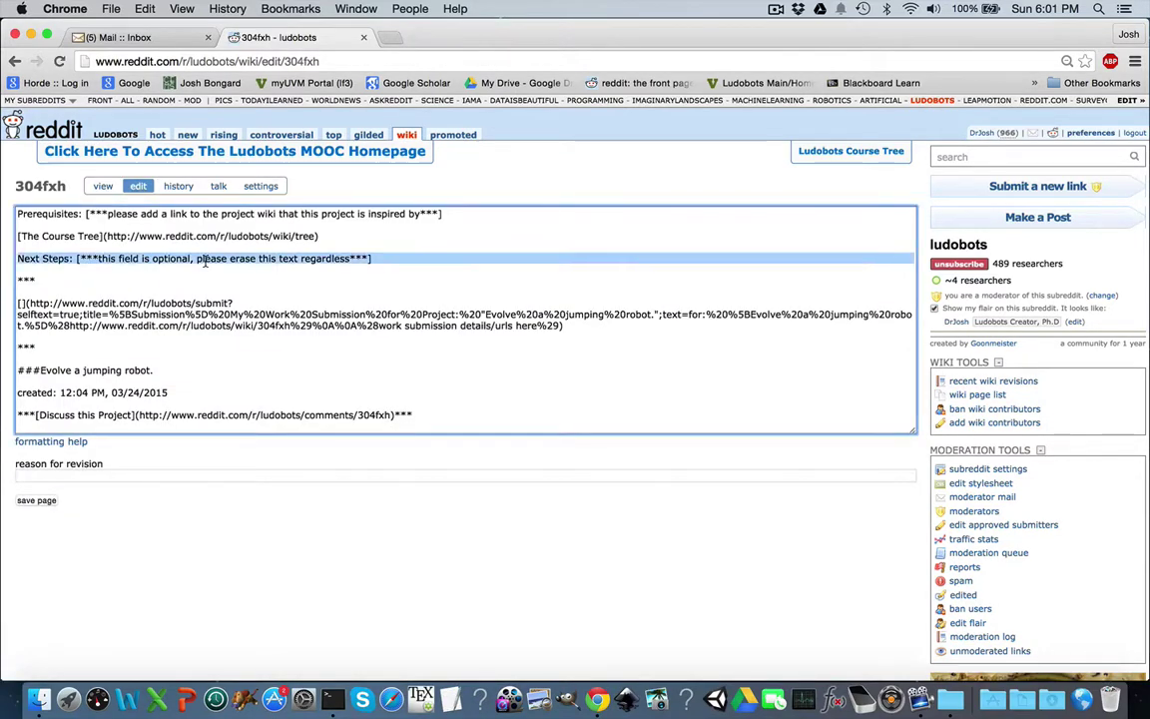
{"action": "left_click", "coordinate": [86, 258]}
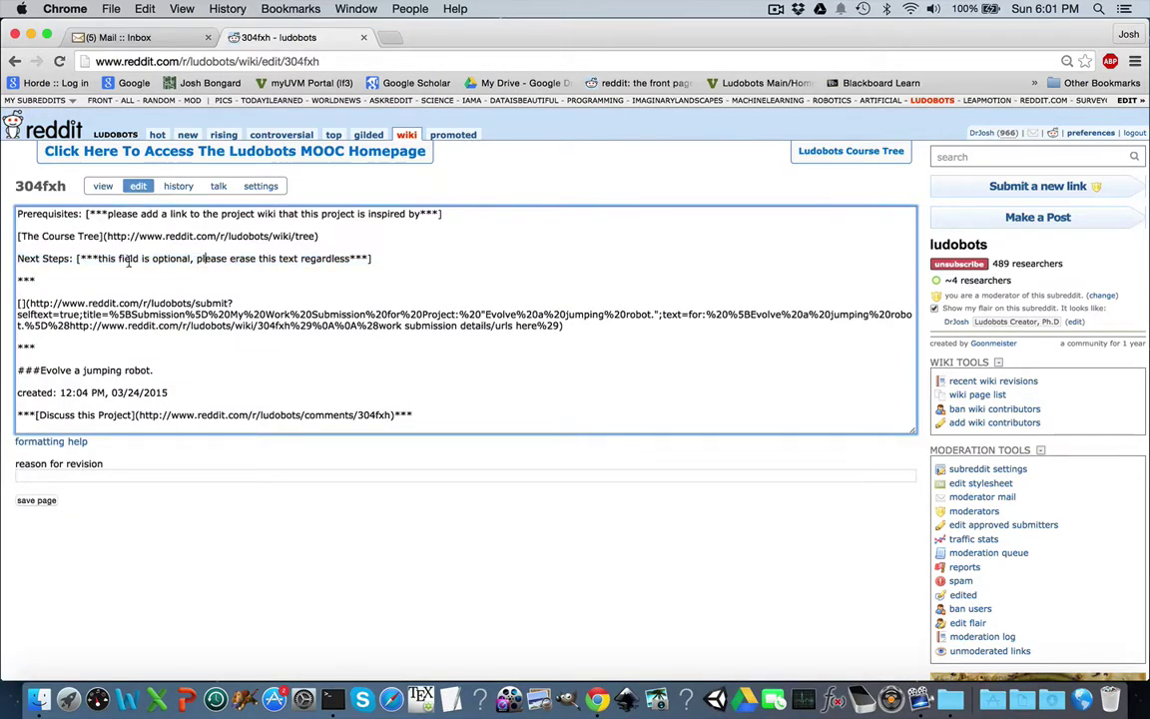
{"action": "left_click_drag", "start_coordinate": [80, 258], "coordinate": [367, 261]}
{"action": "type", "text": "none yet."}
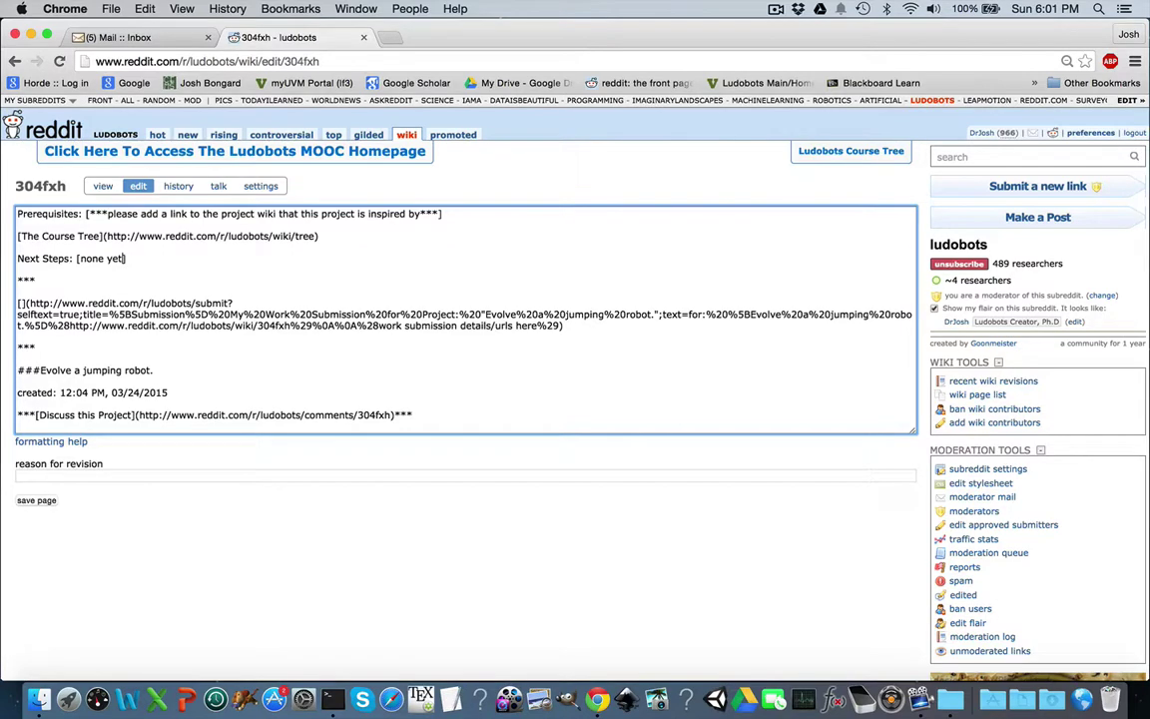
{"action": "left_click", "coordinate": [40, 501]}
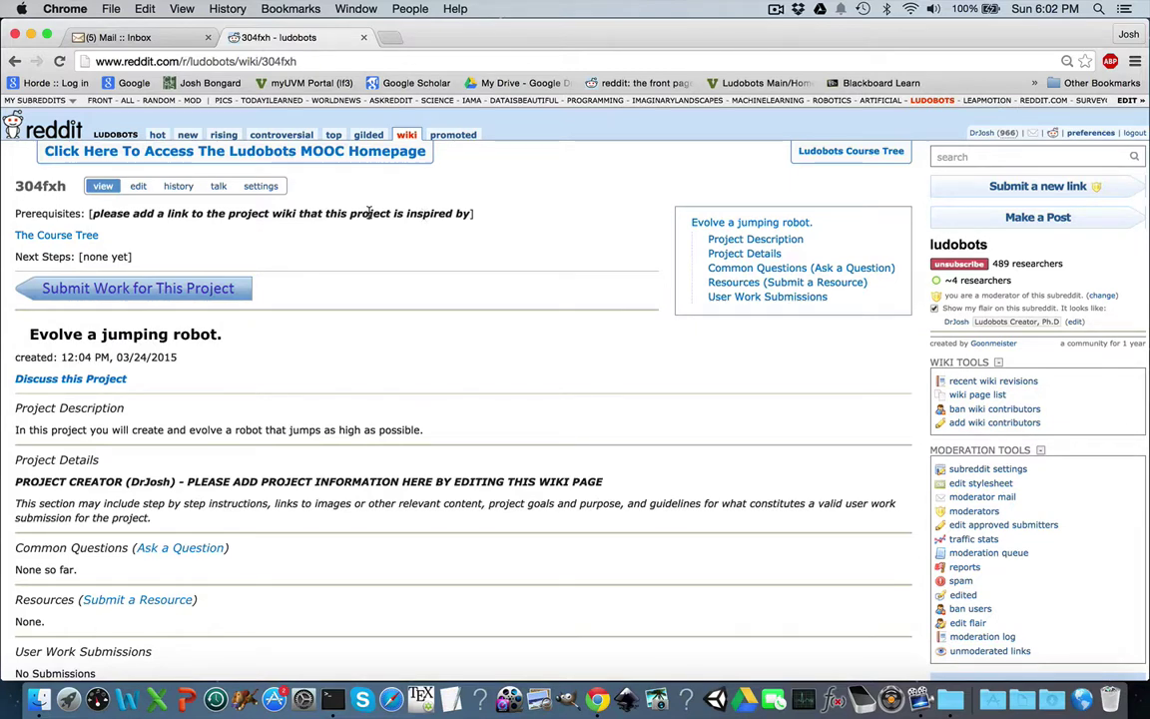
Step: Open the ludobots wiki page core10 in a separate tab, copy its address, and return to the jumping robot wiki page
{"action": "left_click", "coordinate": [381, 154]}
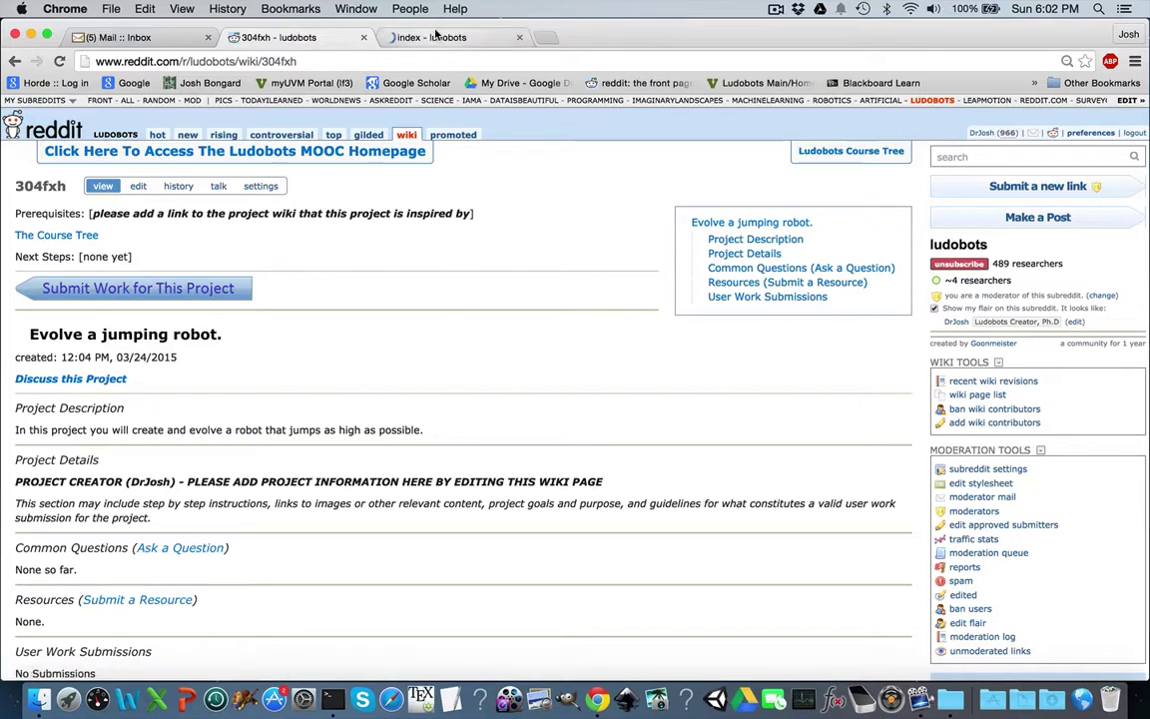
{"action": "left_click", "coordinate": [140, 62]}
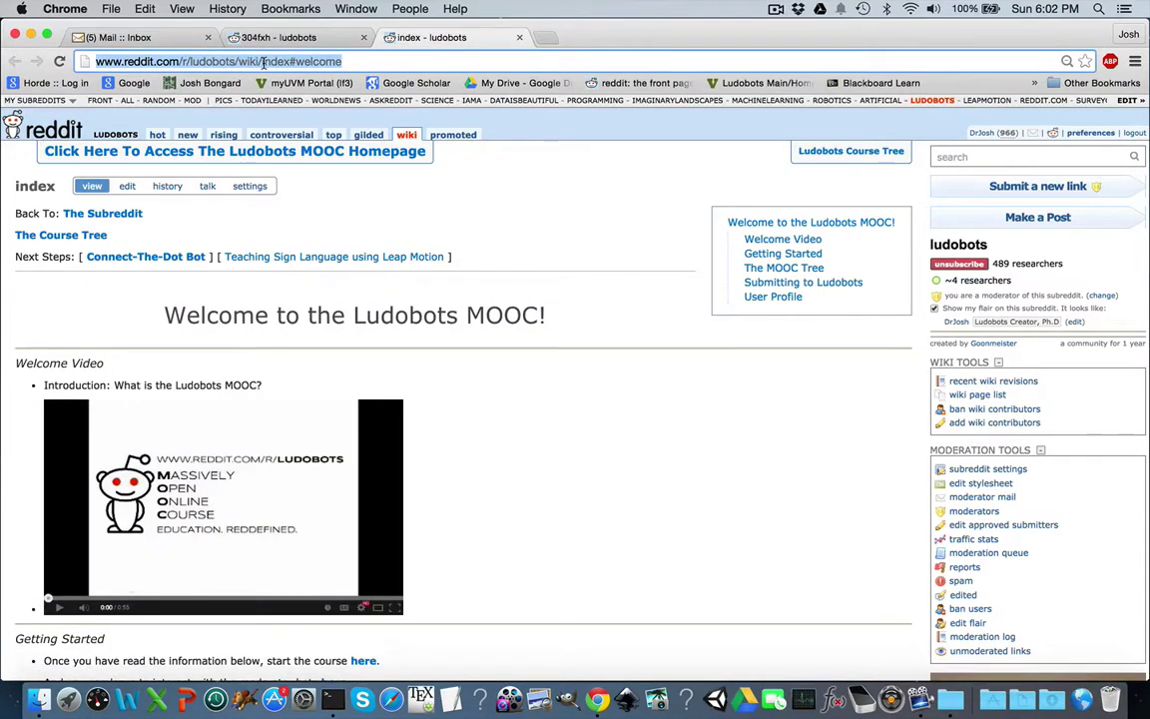
{"action": "left_click_drag", "start_coordinate": [262, 62], "coordinate": [364, 62]}
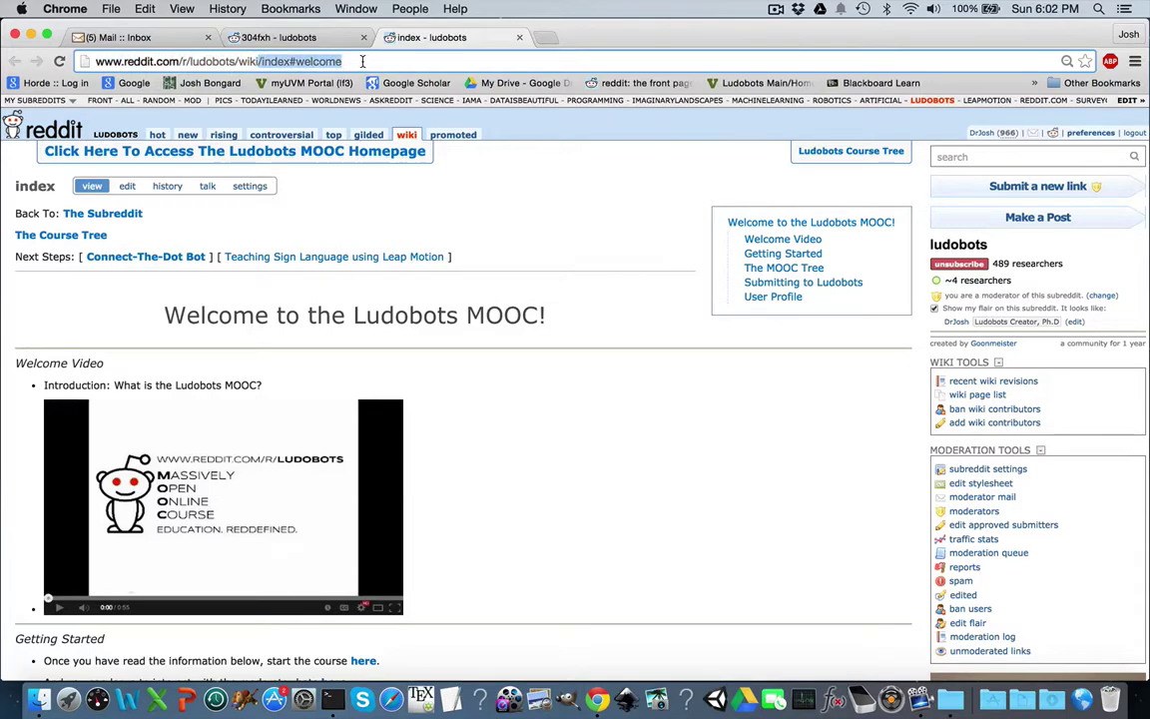
{"action": "type", "text": "core10"}
{"action": "key", "text": "Return"}
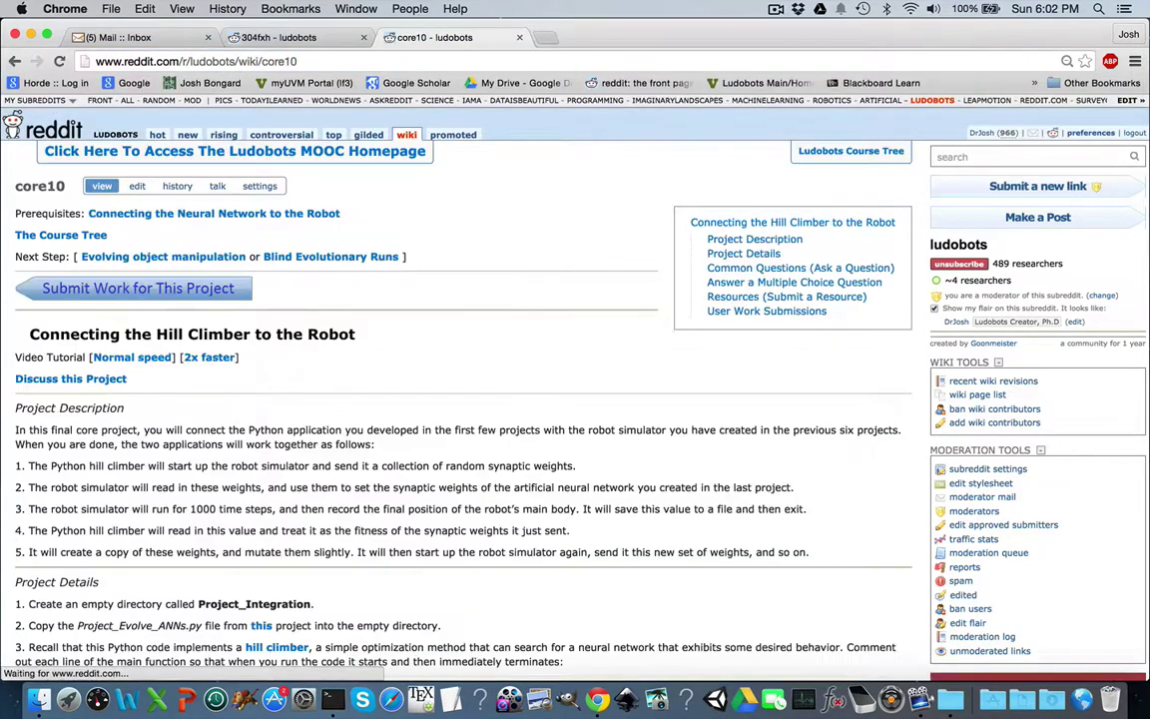
{"action": "left_click", "coordinate": [281, 62]}
{"action": "key", "text": "super+c"}
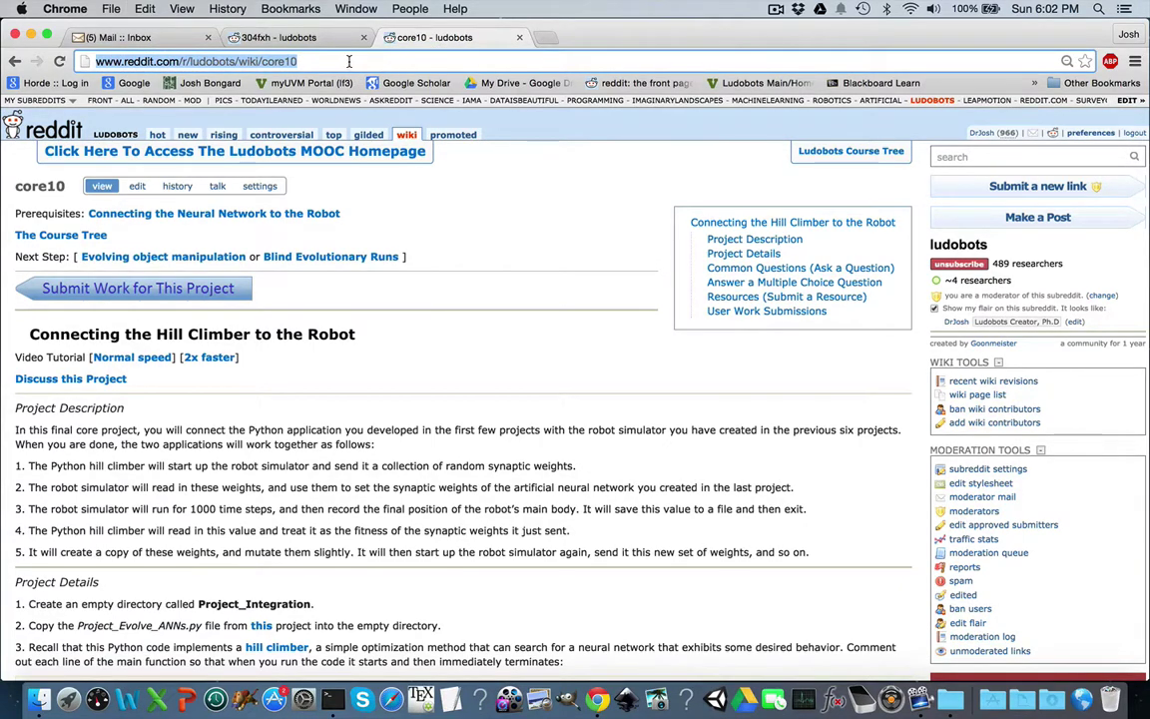
{"action": "key", "text": "super+w"}
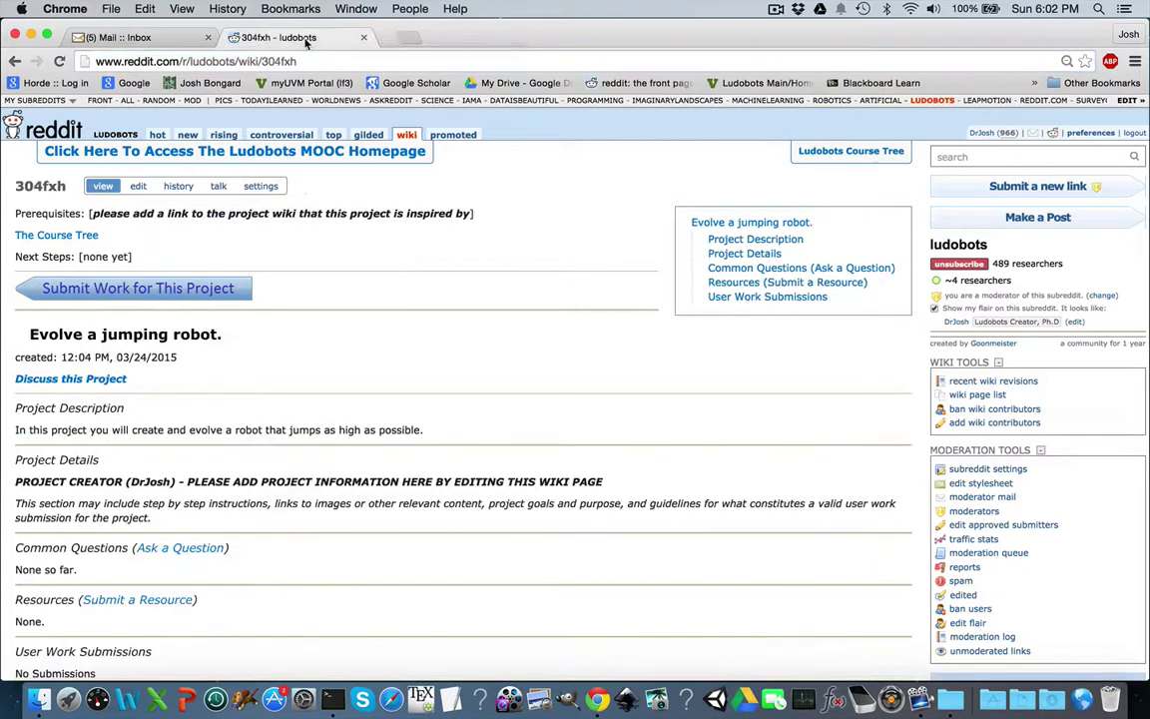
Step: Edit the wiki page, replacing the bracketed Prerequisites placeholder with an empty-text Markdown link to the copied core10 address
{"action": "left_click", "coordinate": [139, 188]}
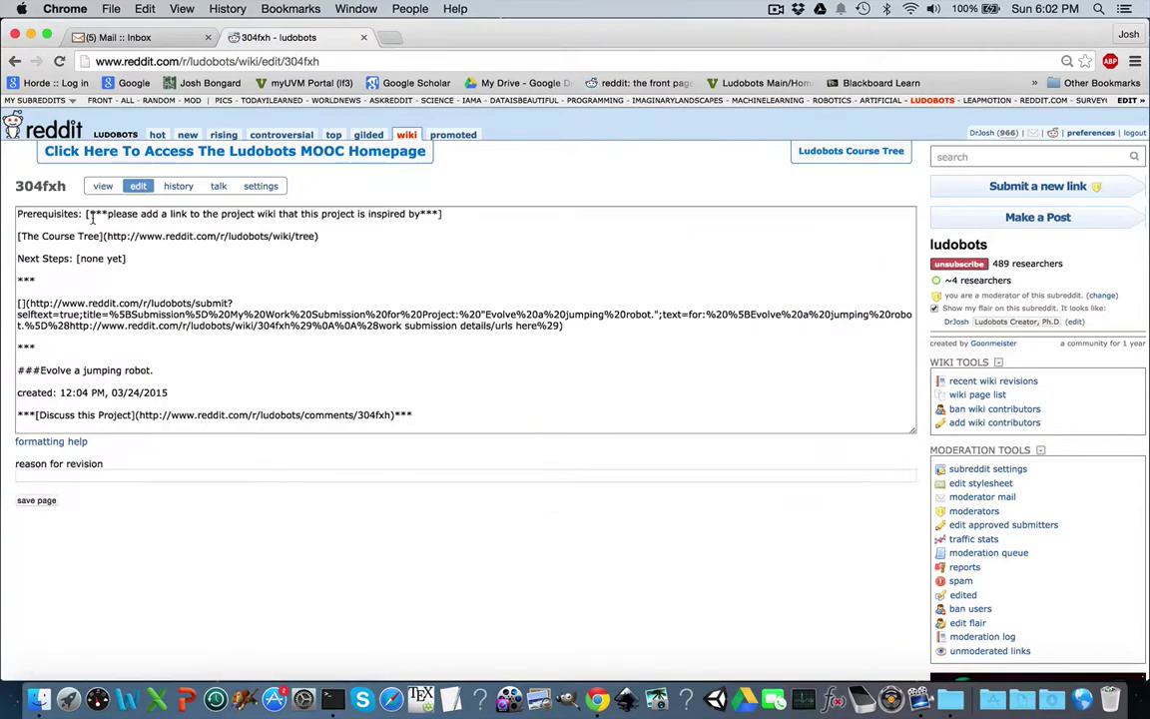
{"action": "left_click_drag", "start_coordinate": [88, 212], "coordinate": [437, 211]}
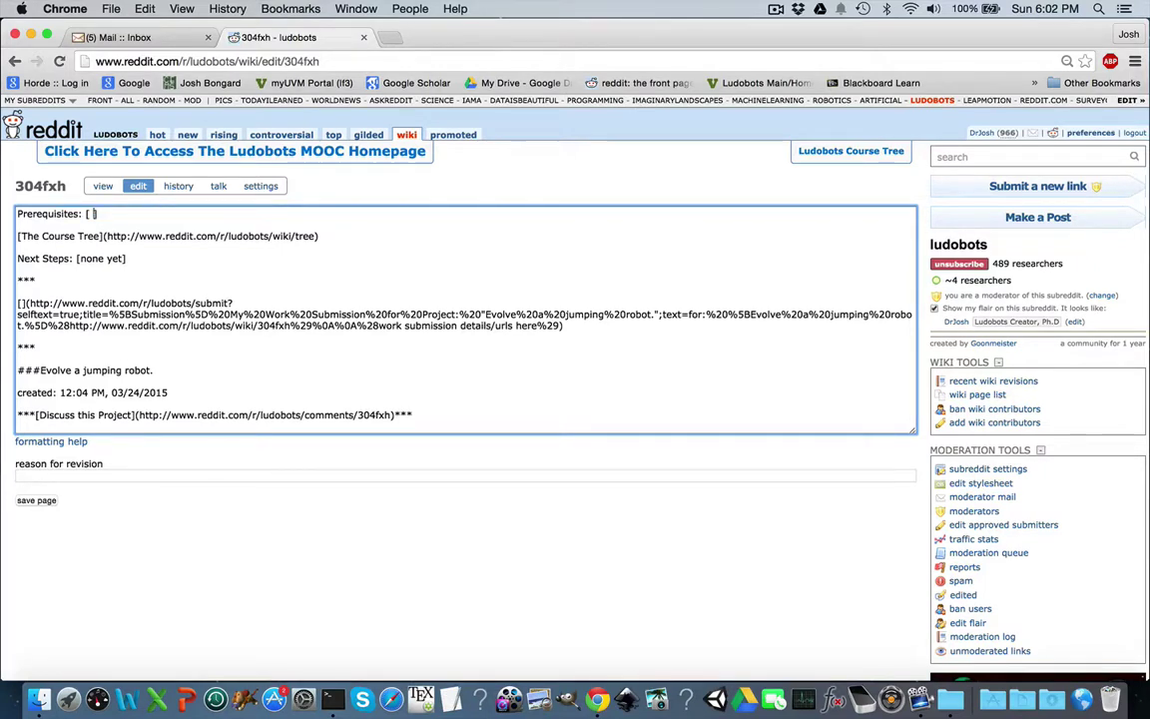
{"action": "type", "text": "[]()"}
{"action": "key", "text": "super+v"}
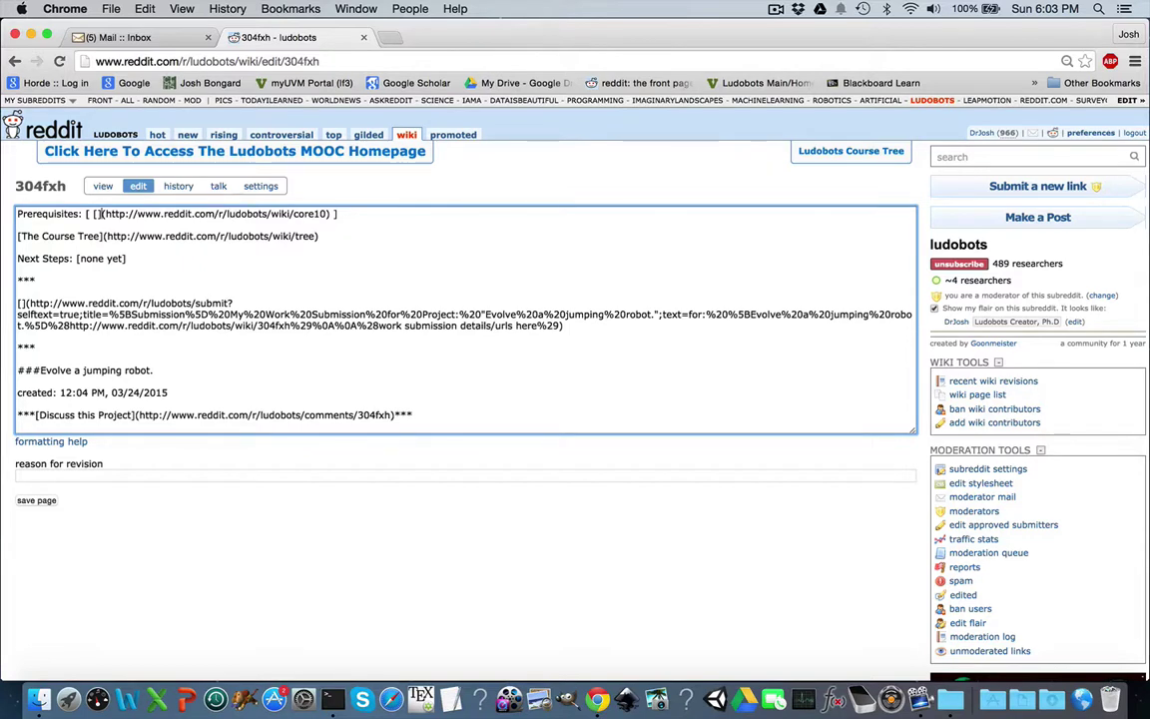
Step: Fill in the prerequisite link's text as "Connecting the Hill Climber to the Robot"
{"action": "left_click", "coordinate": [97, 214]}
{"action": "left_click", "coordinate": [96, 213]}
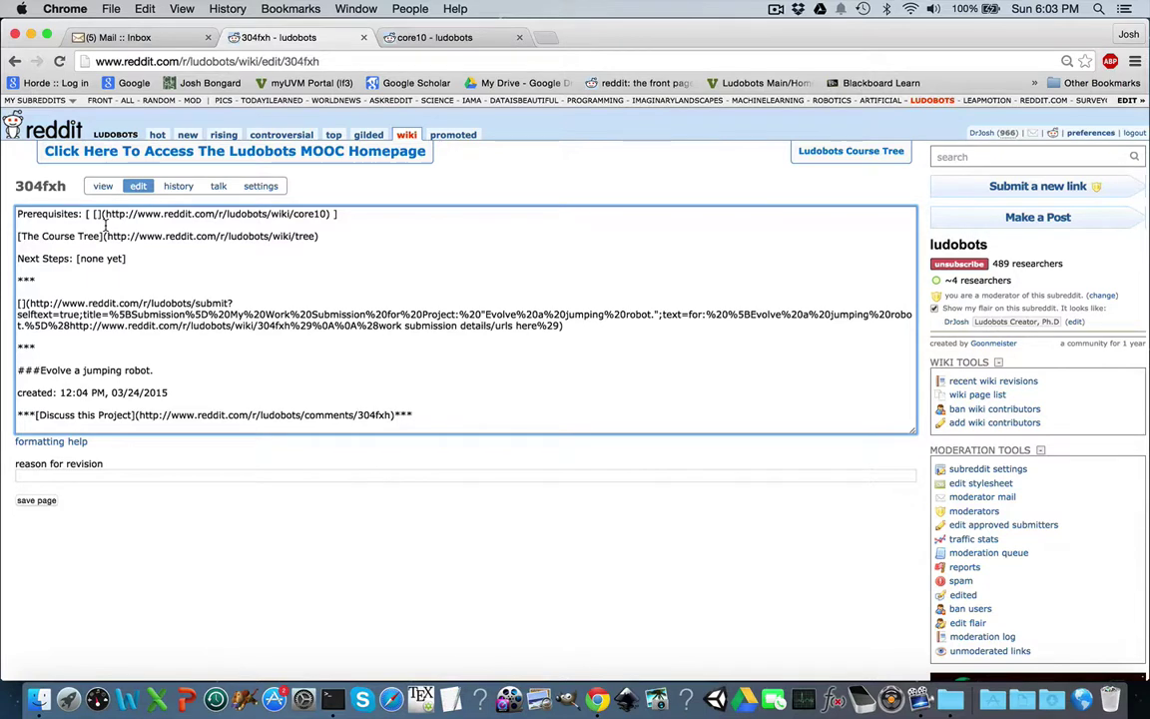
{"action": "type", "text": "Connecting the Hill Clim"}
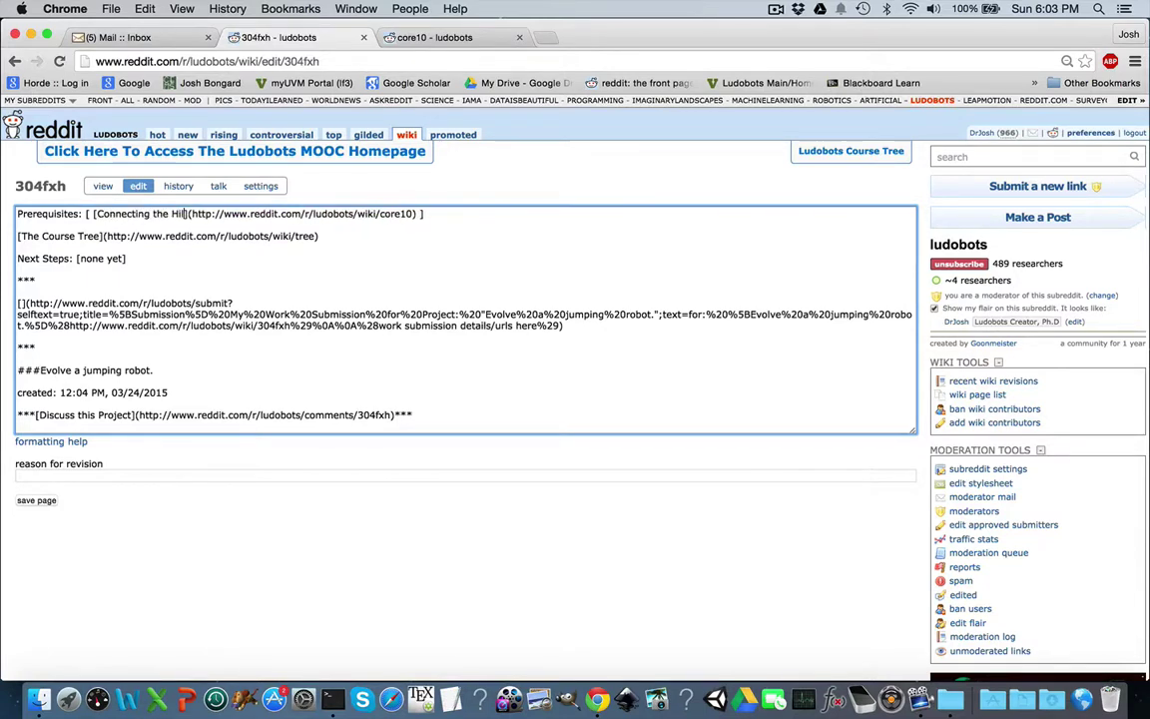
{"action": "type", "text": "ber to the Robot"}
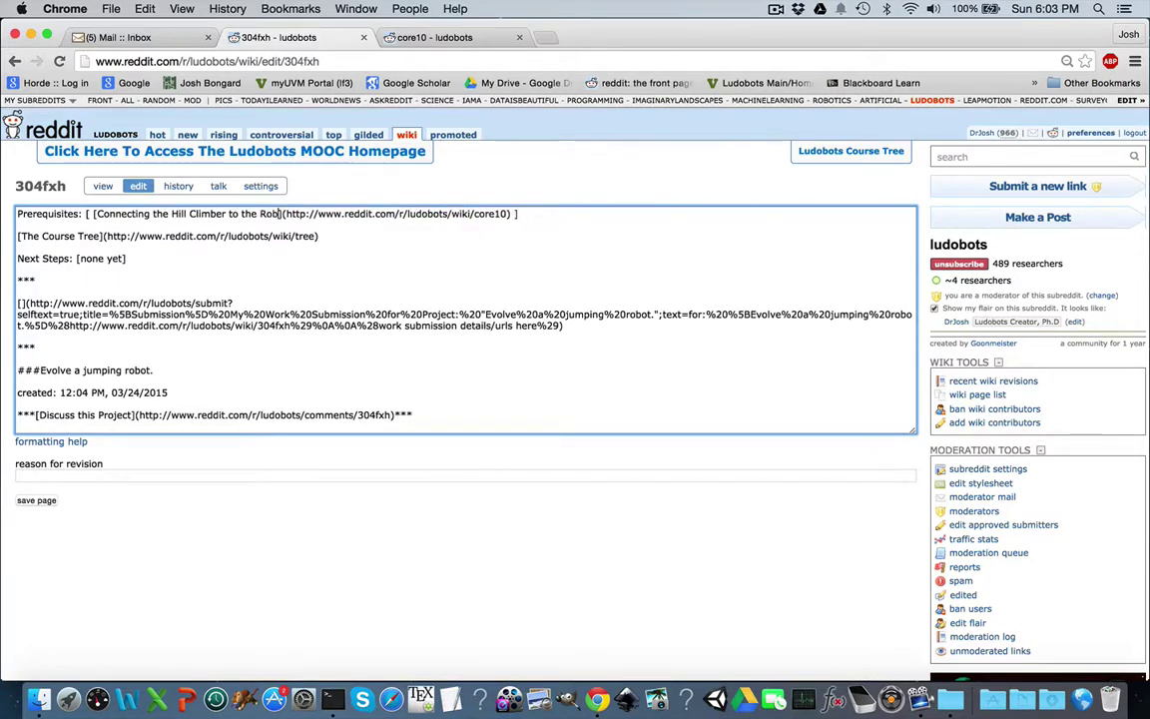
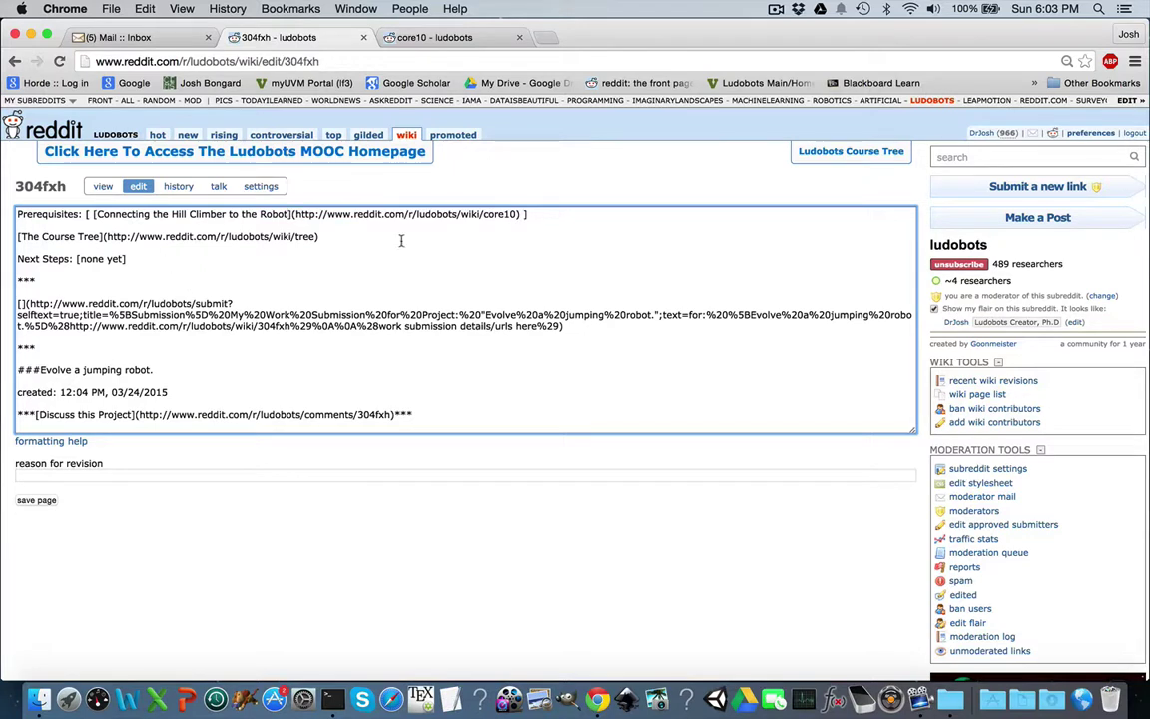
{"action": "left_click_drag", "start_coordinate": [520, 214], "coordinate": [93, 214]}
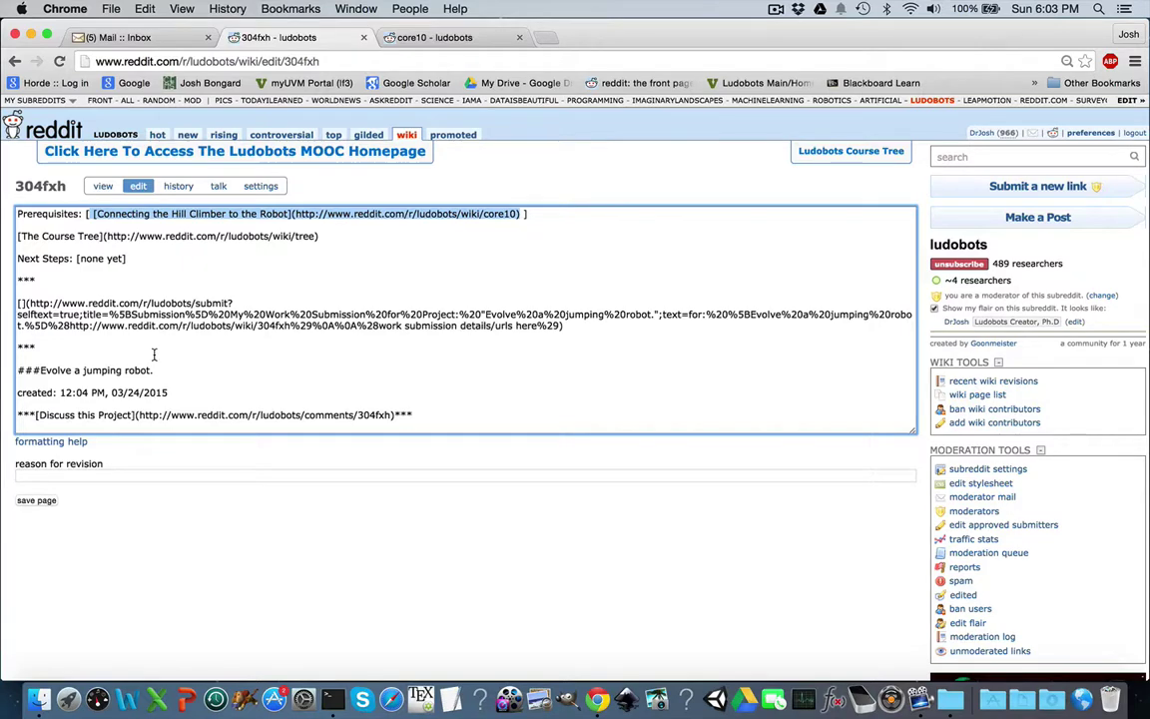
Step: Review the Markdown formatting help below the wiki editor, hide it again, and save the page
{"action": "left_click", "coordinate": [44, 442]}
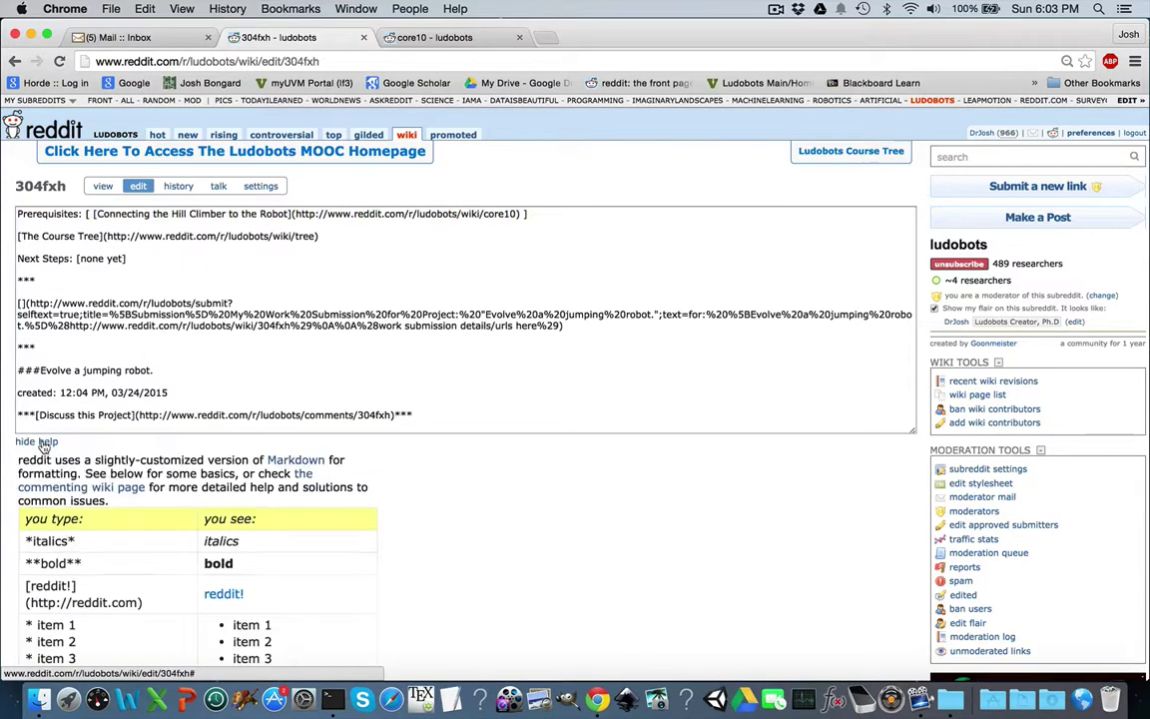
{"action": "scroll", "coordinate": [83, 545], "scroll_direction": "down", "scroll_amount": 1}
{"action": "scroll", "coordinate": [150, 539], "scroll_direction": "down", "scroll_amount": 1}
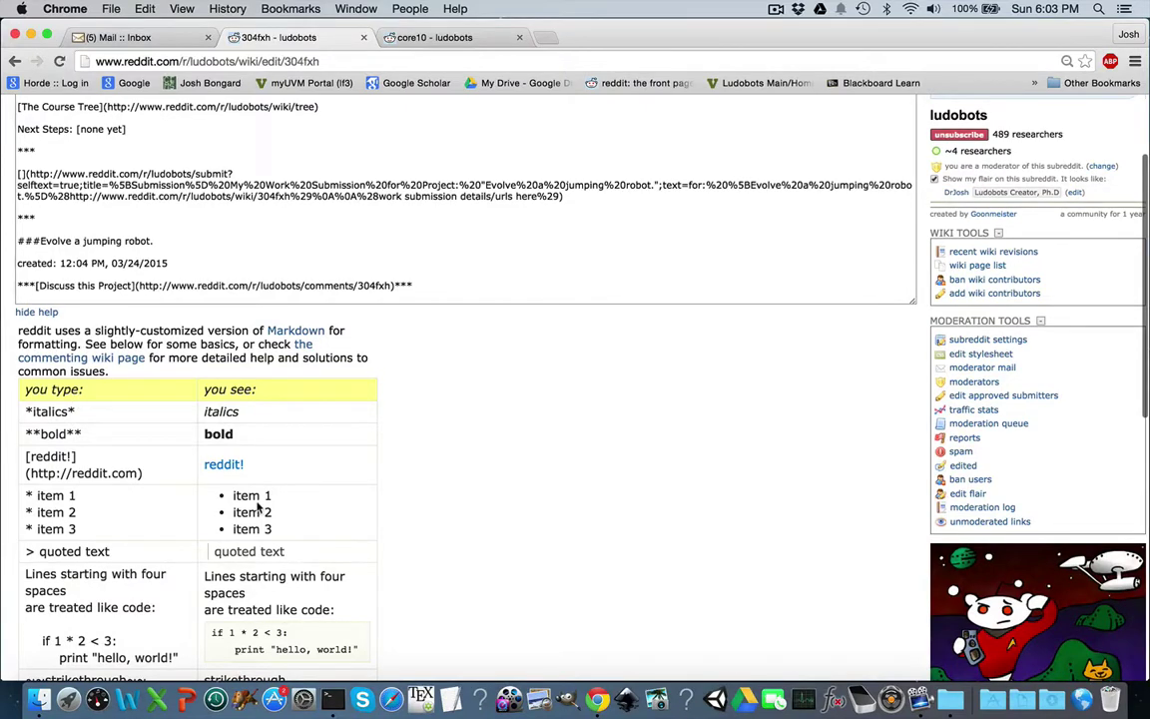
{"action": "left_click", "coordinate": [37, 312]}
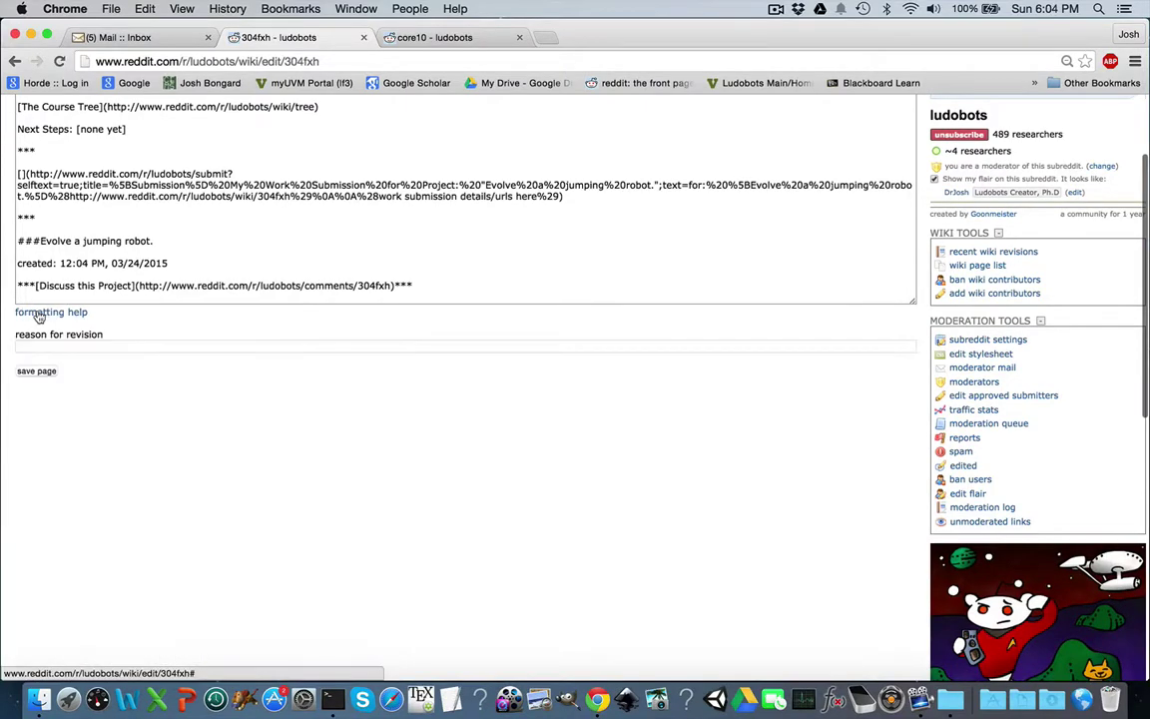
{"action": "scroll", "coordinate": [136, 206], "scroll_direction": "up", "scroll_amount": 3}
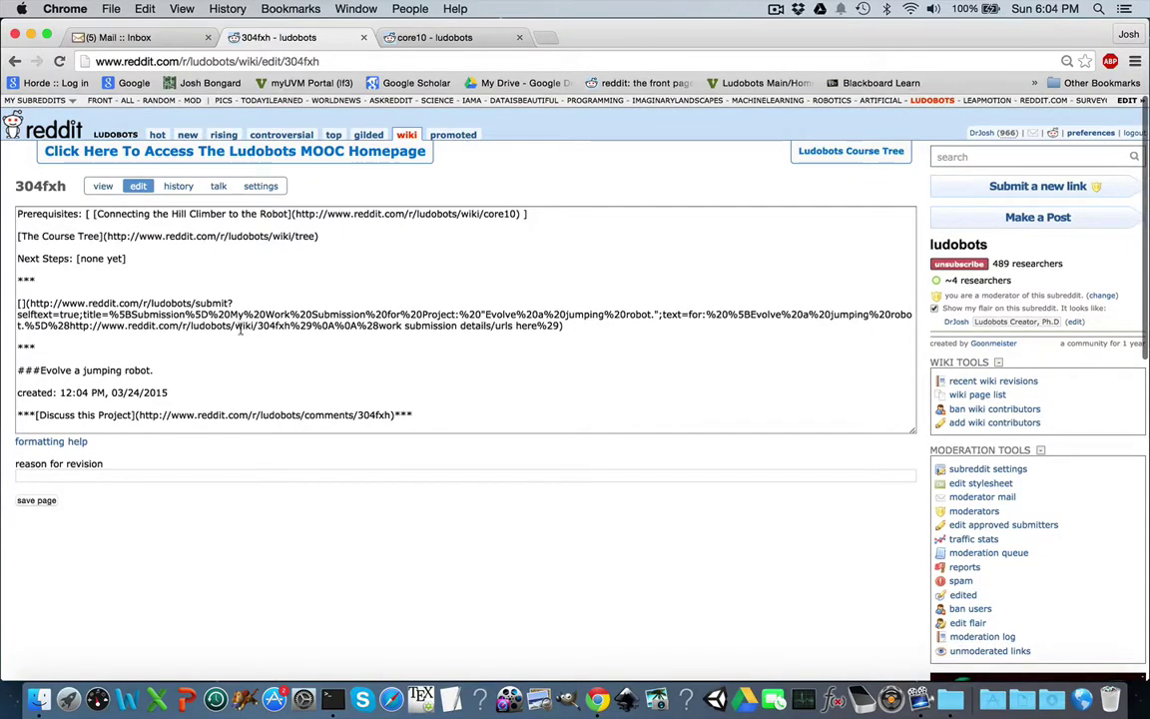
{"action": "left_click", "coordinate": [32, 501]}
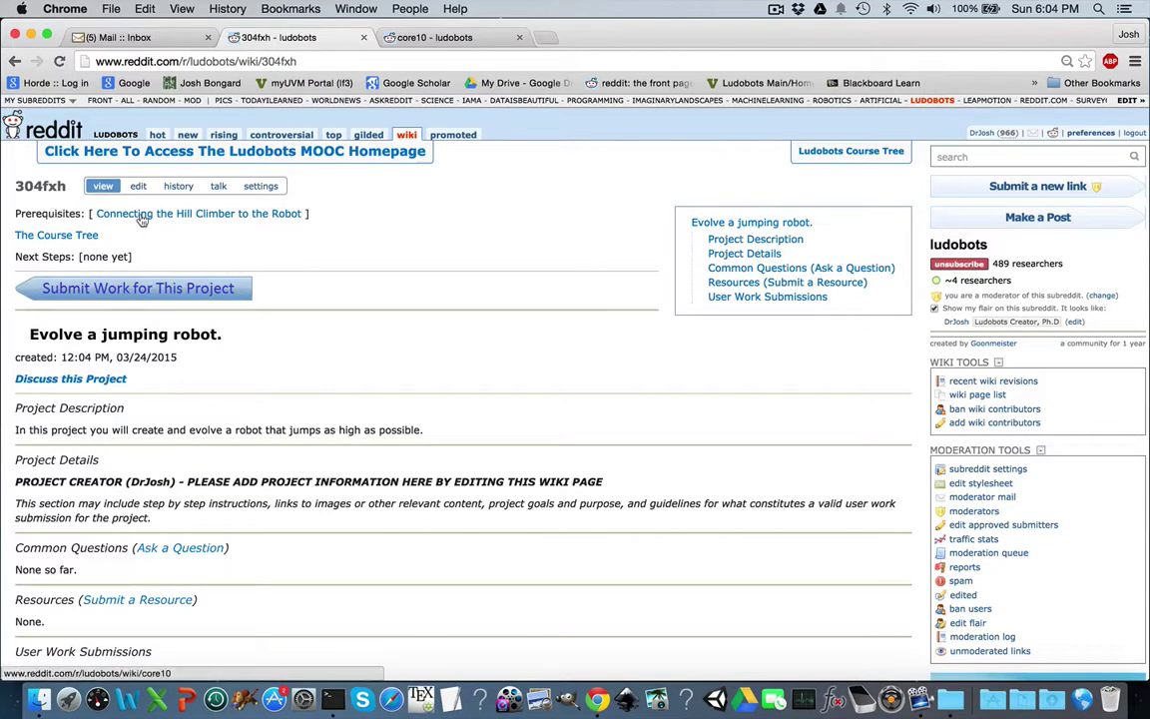
Step: Follow the prerequisite link to check that it leads to the core10 project, skim that page, and return to the jumping robot wiki page
{"action": "left_click", "coordinate": [232, 214]}
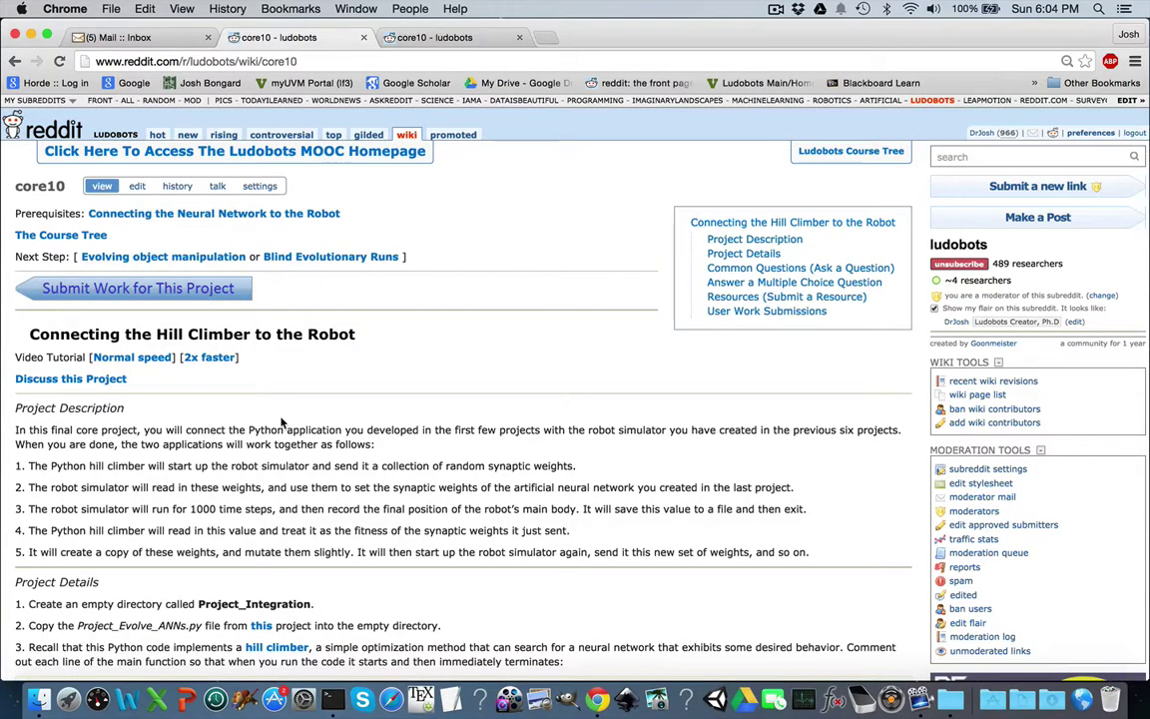
{"action": "scroll", "coordinate": [283, 423], "scroll_direction": "down", "scroll_amount": 5}
{"action": "scroll", "coordinate": [283, 422], "scroll_direction": "down", "scroll_amount": 4}
{"action": "scroll", "coordinate": [282, 422], "scroll_direction": "up", "scroll_amount": 10}
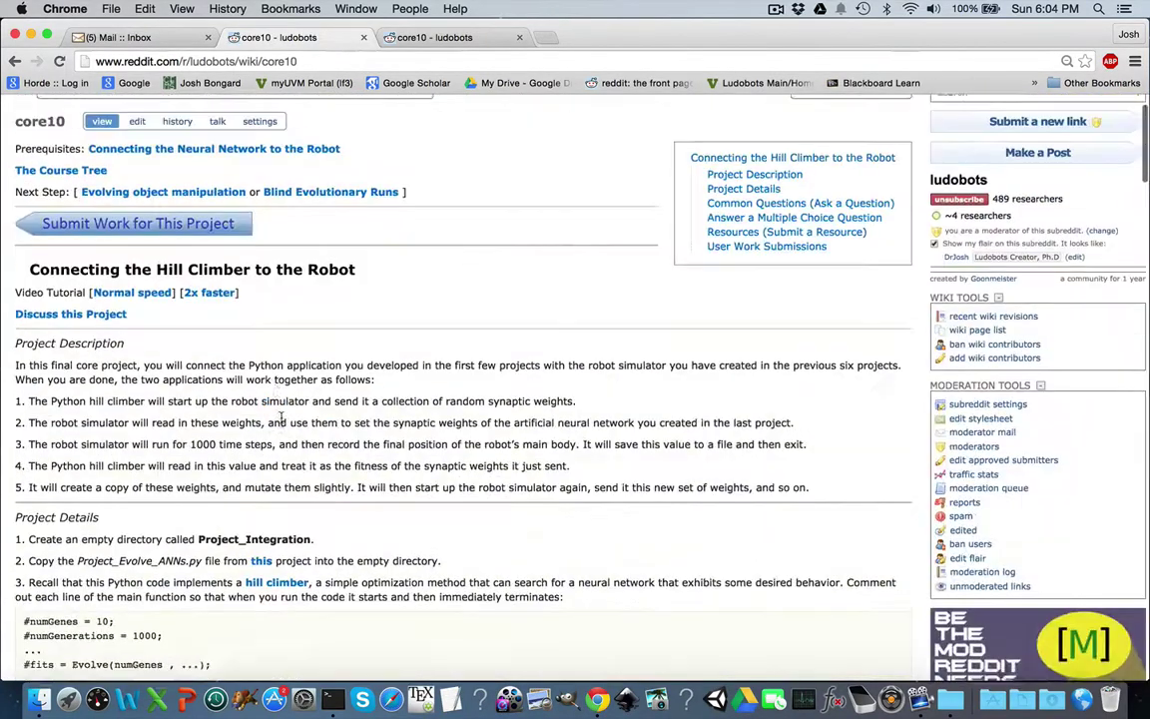
{"action": "left_click", "coordinate": [14, 61]}
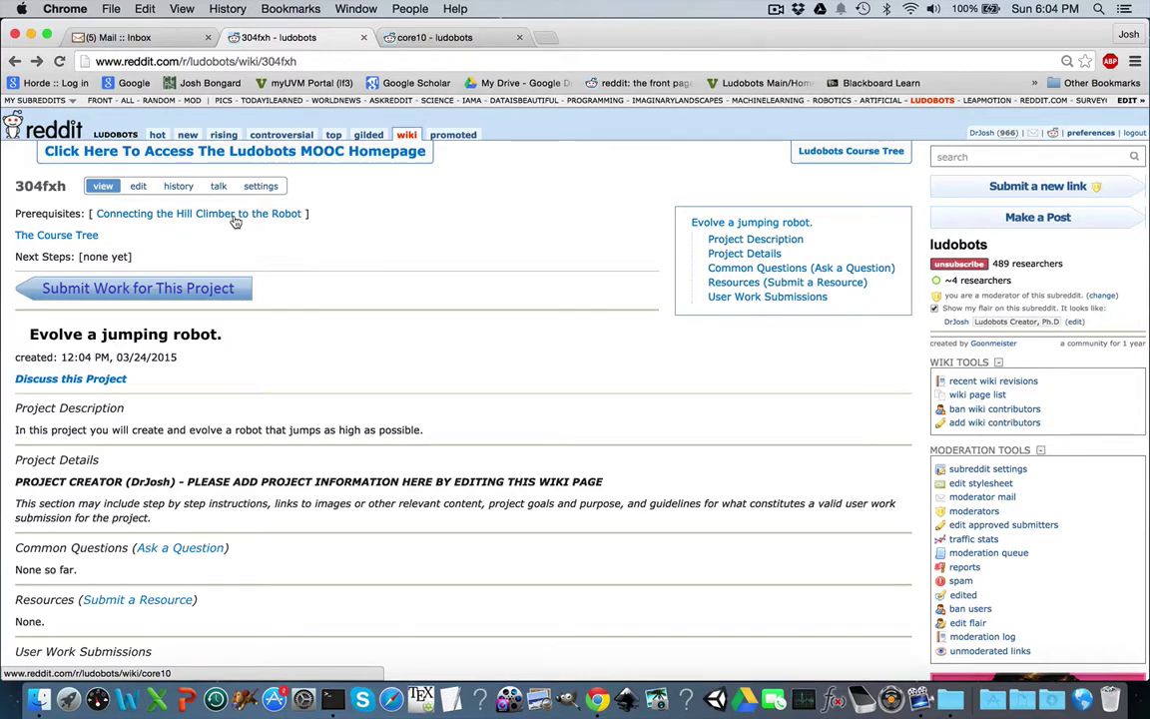
Step: Copy the jumping robot wiki page's address, then follow the prerequisite link to core10 and open that page for editing
{"action": "left_click", "coordinate": [237, 62]}
{"action": "key", "text": "super+c"}
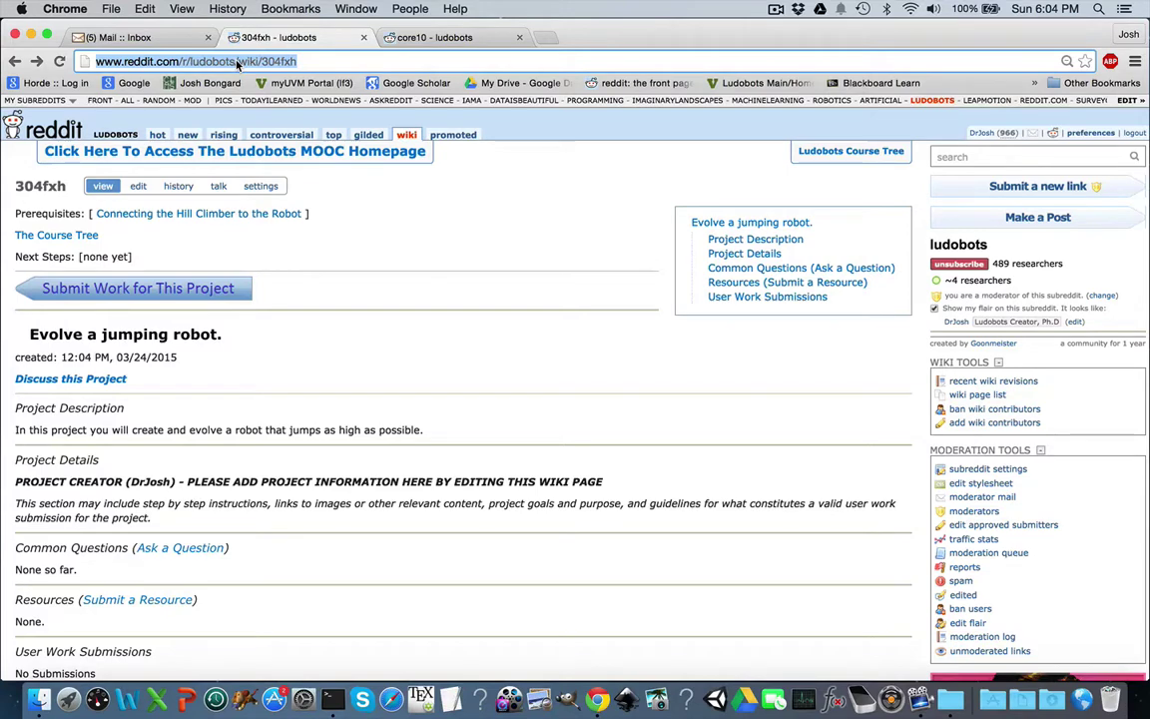
{"action": "left_click", "coordinate": [172, 215]}
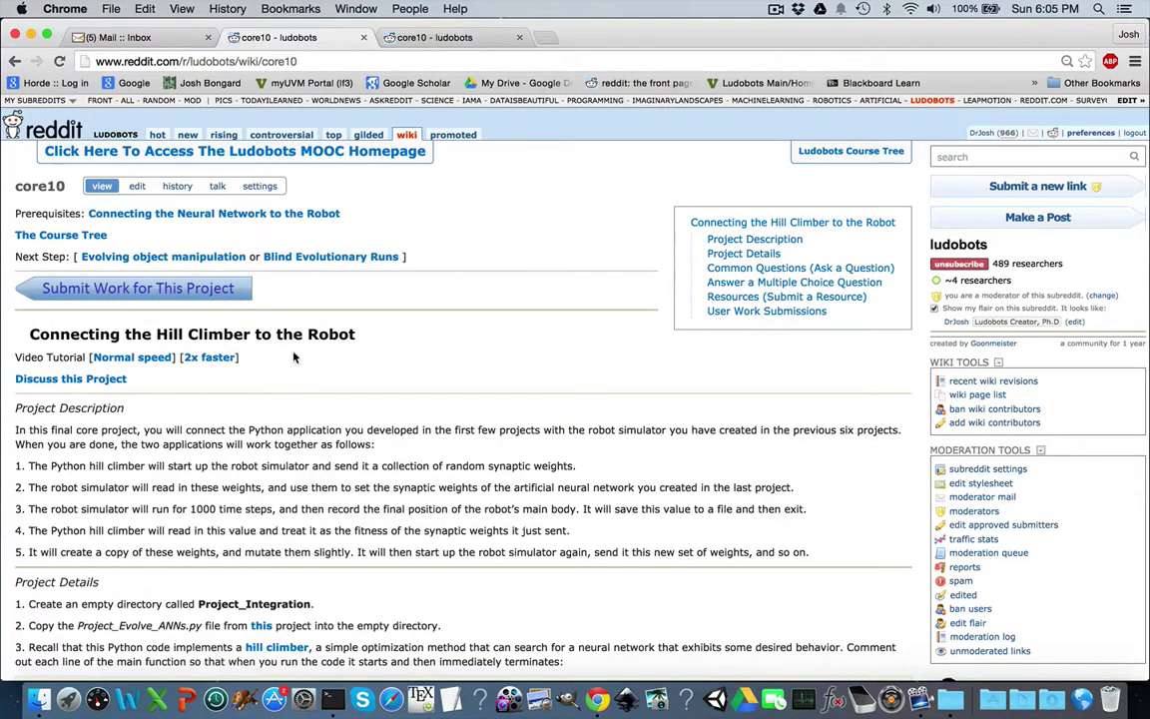
{"action": "left_click", "coordinate": [140, 189]}
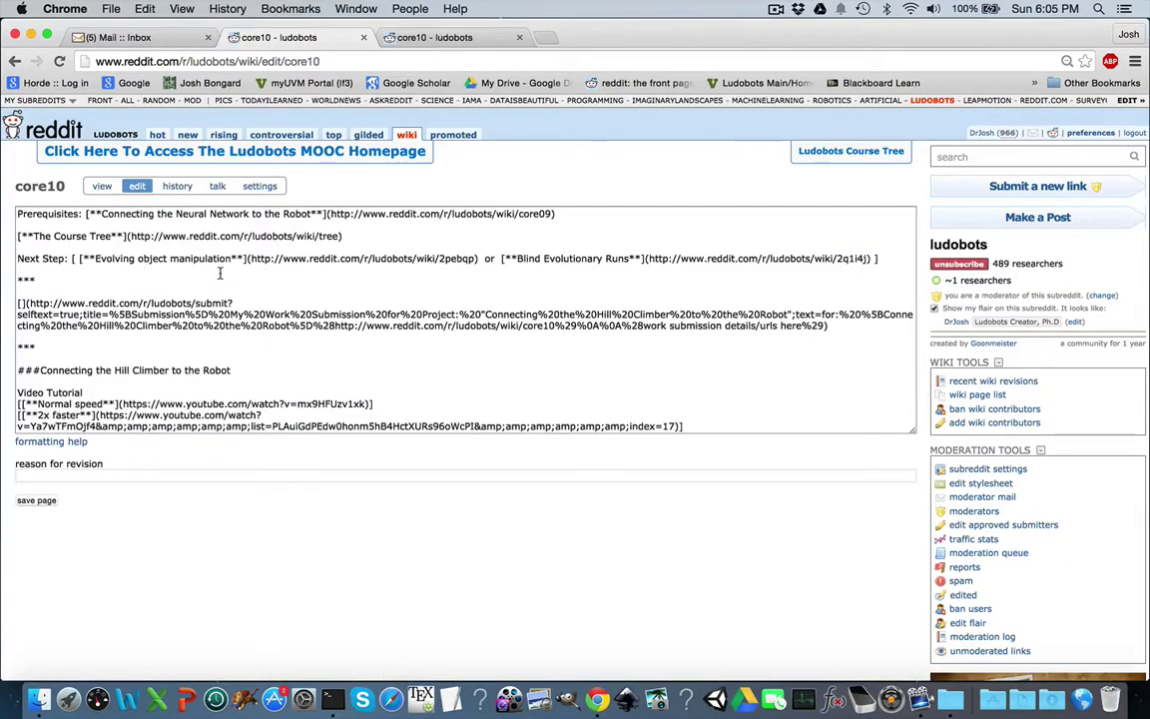
Step: Split core10's Next Step entry across lines, with Blind Evolutionary Runs and the closing bracket on their own lines and an empty line between them
{"action": "left_click", "coordinate": [490, 258]}
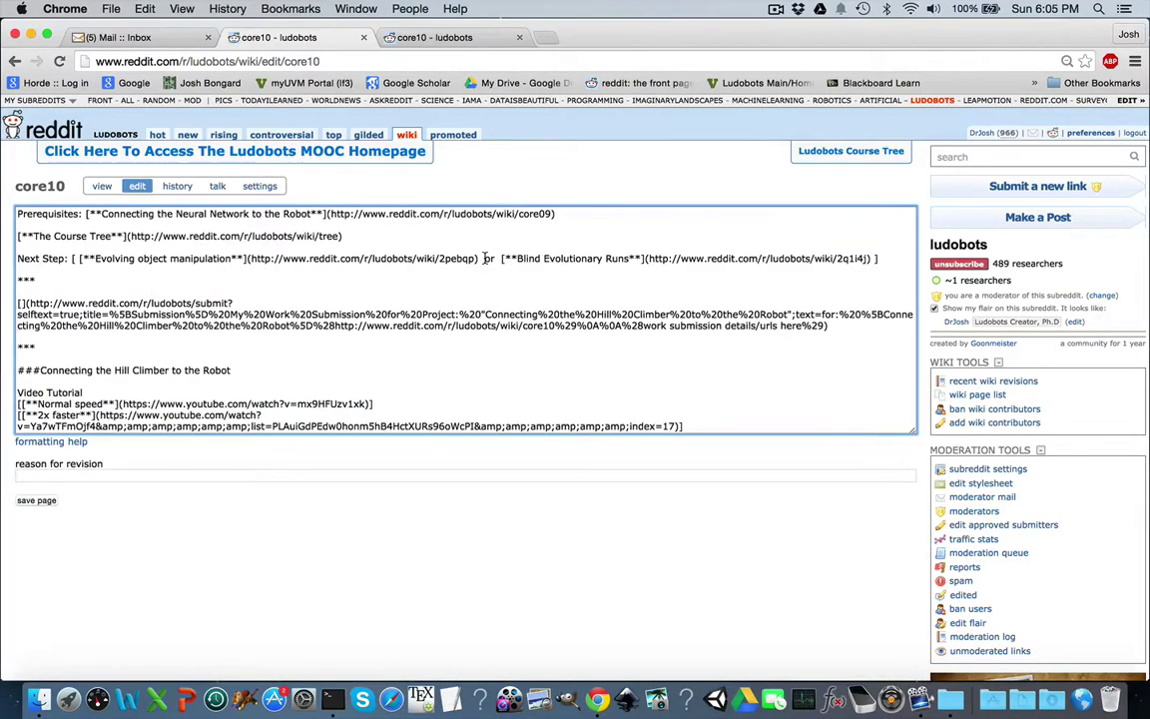
{"action": "key", "text": "Return"}
{"action": "key", "text": "BackSpace"}
{"action": "key", "text": "Return"}
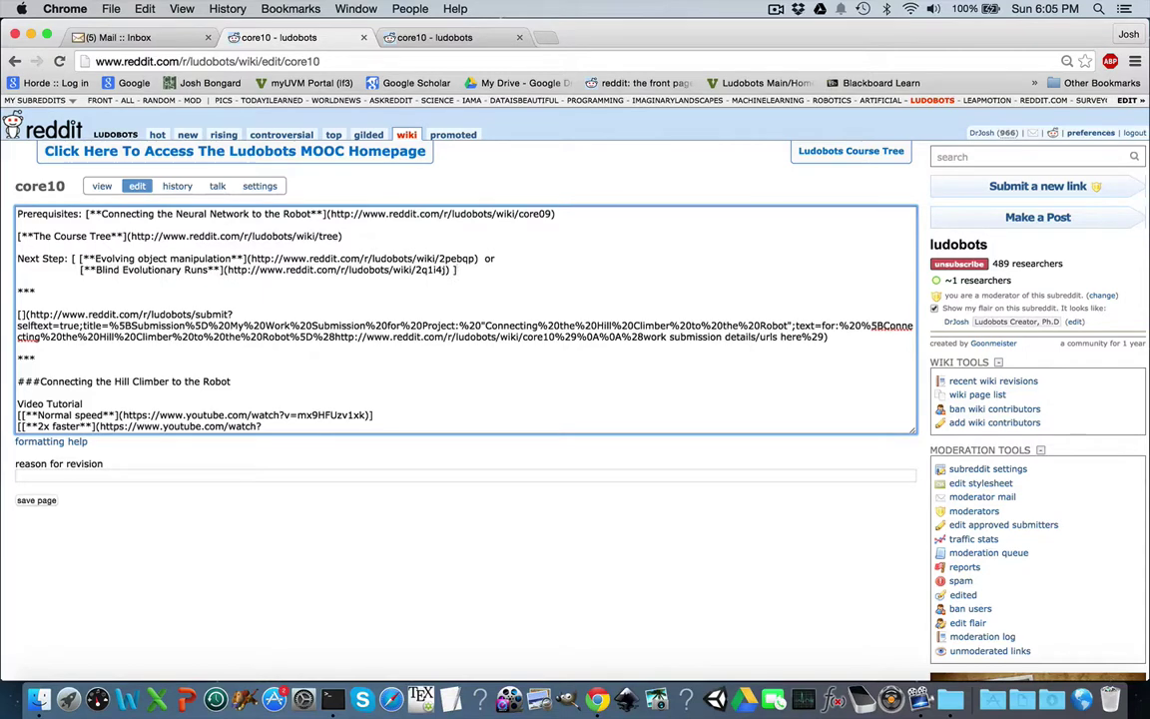
{"action": "key", "text": "Return"}
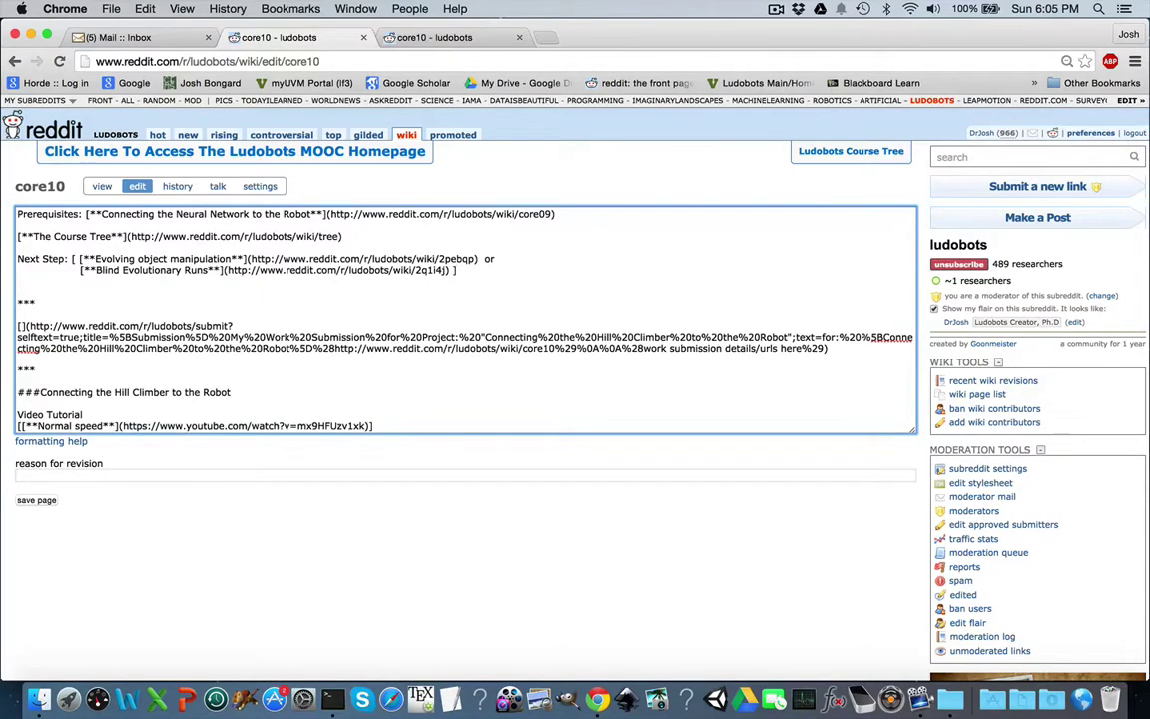
{"action": "key", "text": "Left"}
{"action": "key", "text": "BackSpace"}
{"action": "key", "text": "BackSpace"}
{"action": "key", "text": "Return"}
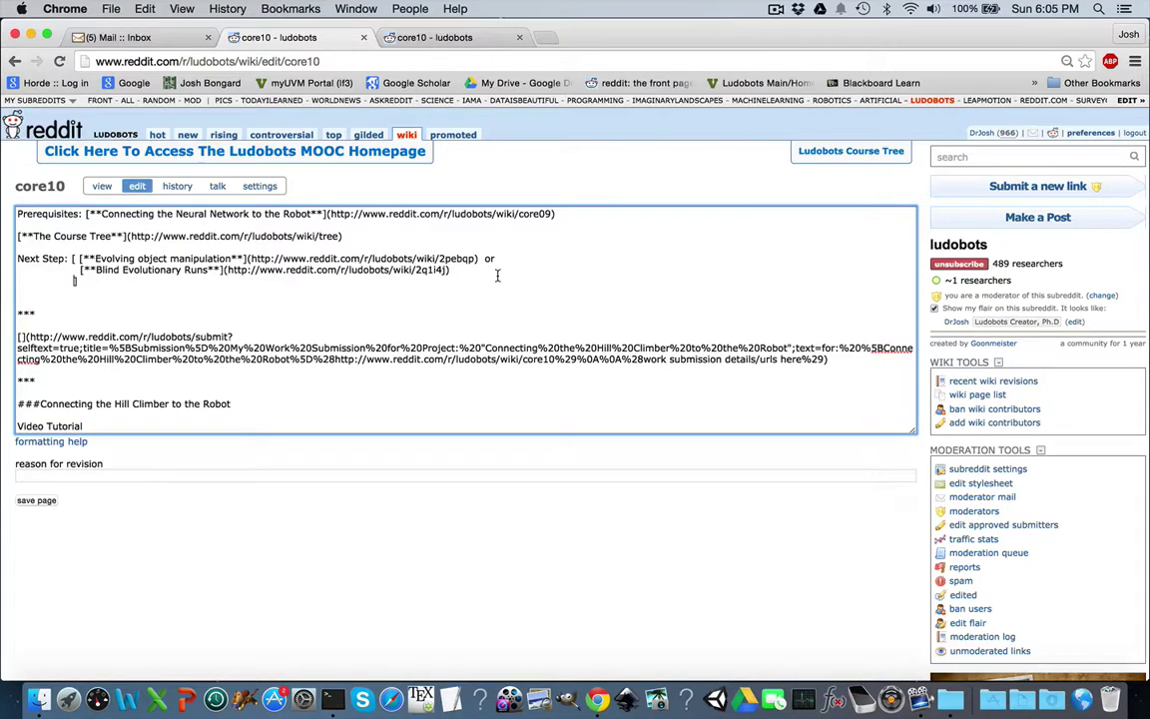
{"action": "key", "text": "Return"}
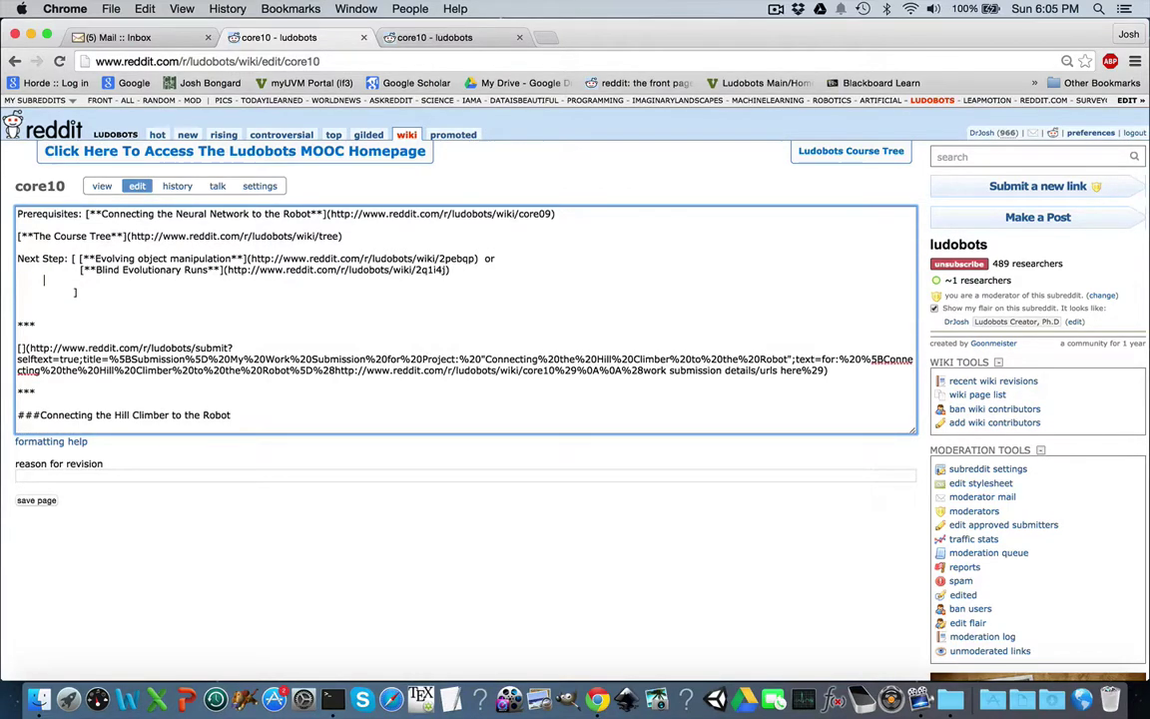
Step: Add a bold Markdown link "Evolve a jumping robot" with the copied 304fxh address below the Blind Evolutionary Runs link
{"action": "type", "text": "{}"}
{"action": "key", "text": "super+v"}
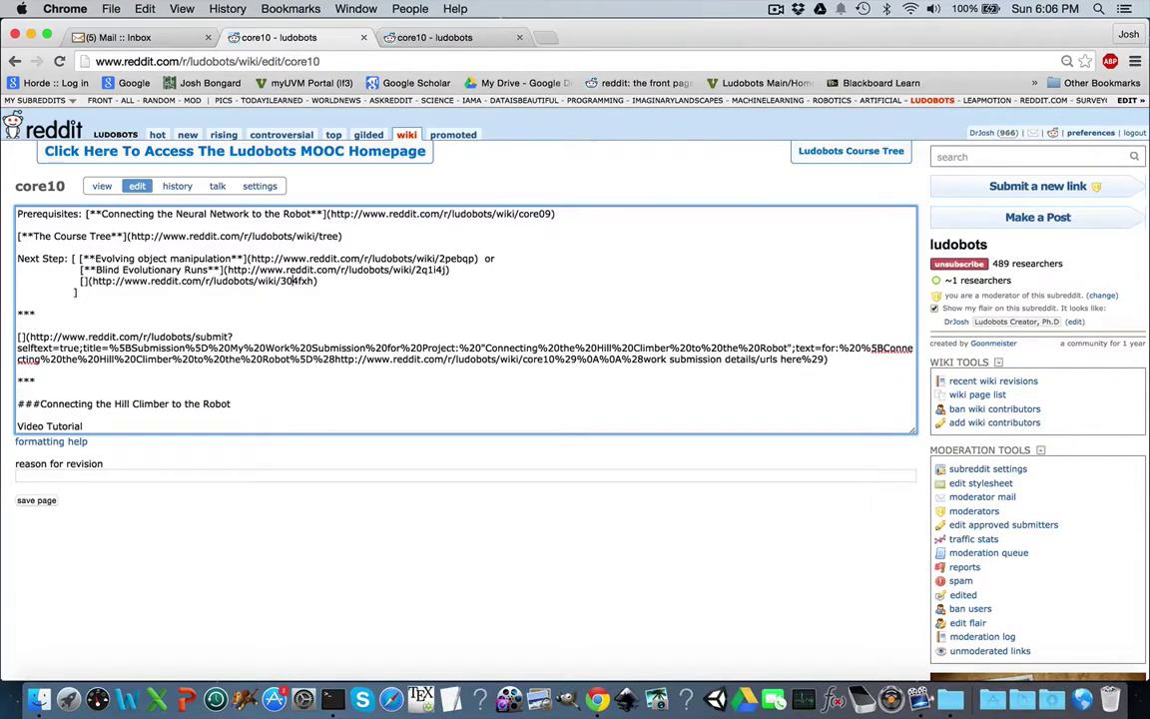
{"action": "type", "text": "**xx**"}
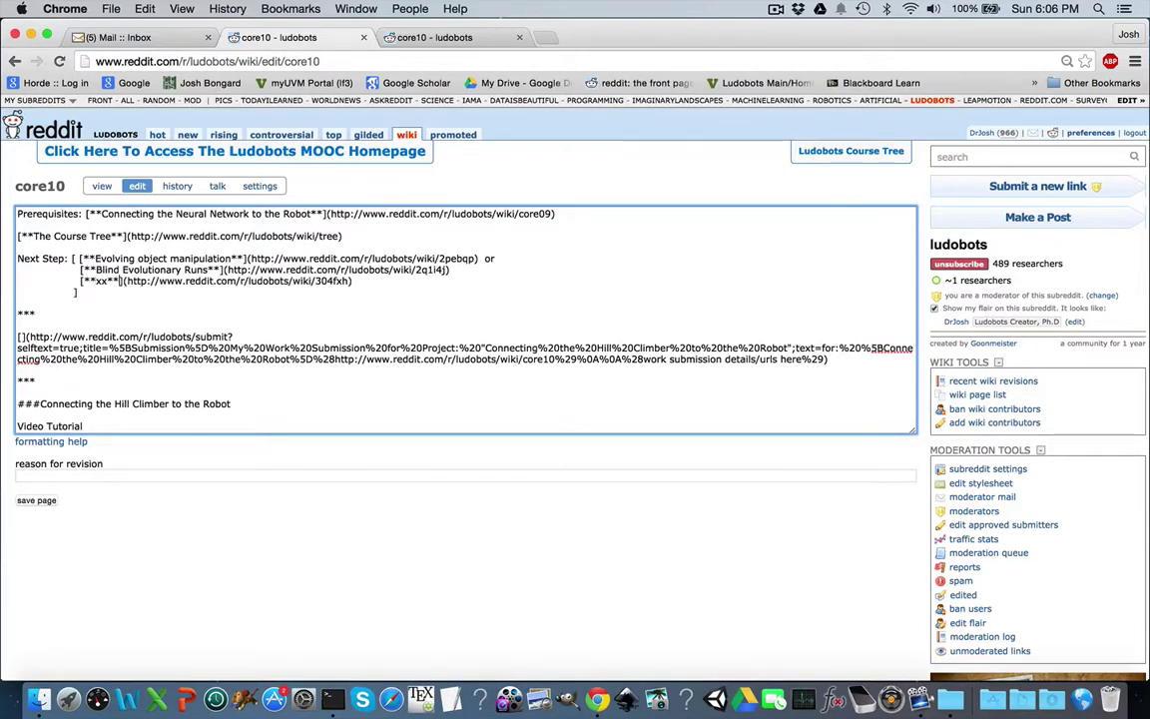
{"action": "double_click", "coordinate": [100, 281]}
{"action": "type", "text": "Evolve a ju"}
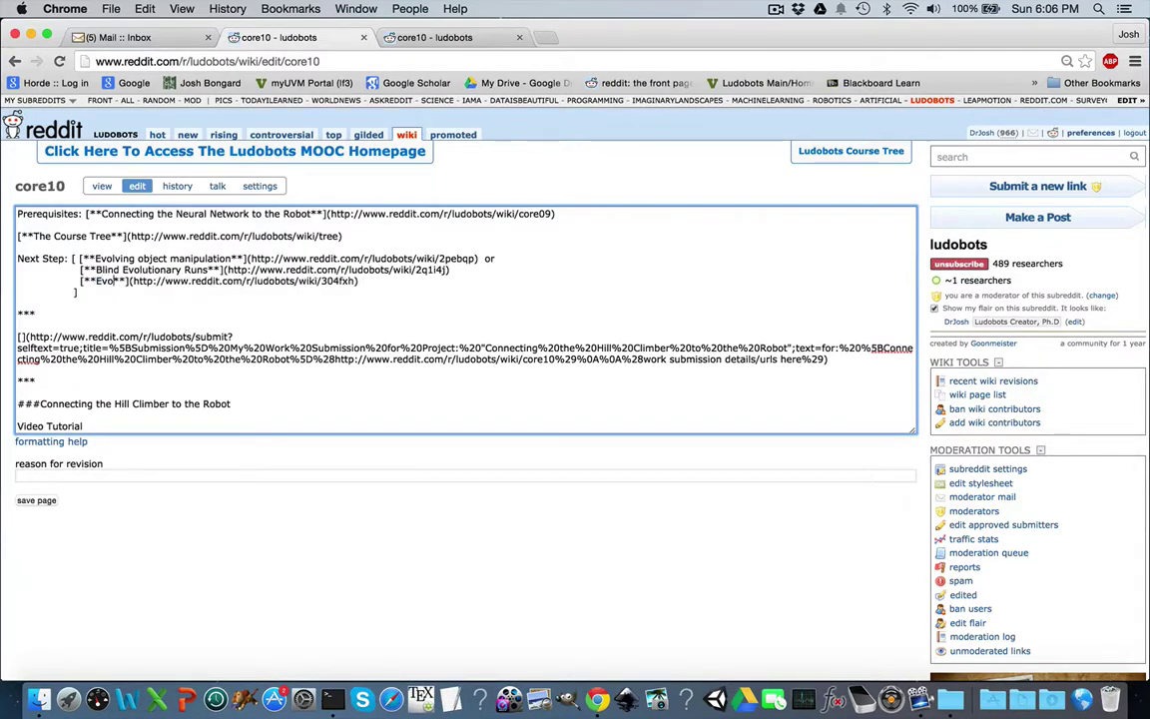
{"action": "type", "text": "mping robot"}
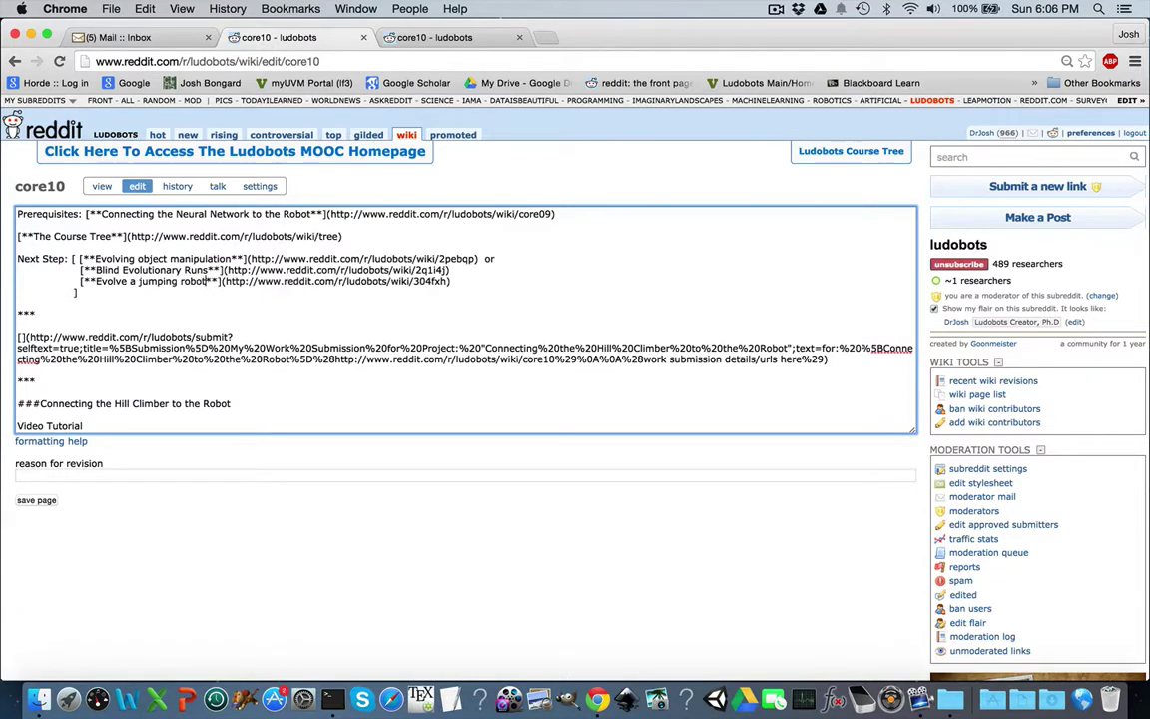
Step: Pull the Next Step closing bracket up to the end of the jumping robot link's line and save the page
{"action": "key", "text": "BackSpace"}
{"action": "key", "text": "BackSpace"}
{"action": "key", "text": "BackSpace"}
{"action": "key", "text": "BackSpace"}
{"action": "key", "text": "BackSpace"}
{"action": "key", "text": "BackSpace"}
{"action": "key", "text": "BackSpace"}
{"action": "key", "text": "BackSpace"}
{"action": "key", "text": "BackSpace"}
{"action": "key", "text": "BackSpace"}
{"action": "key", "text": "BackSpace"}
{"action": "key", "text": "BackSpace"}
{"action": "key", "text": "BackSpace"}
{"action": "key", "text": "BackSpace"}
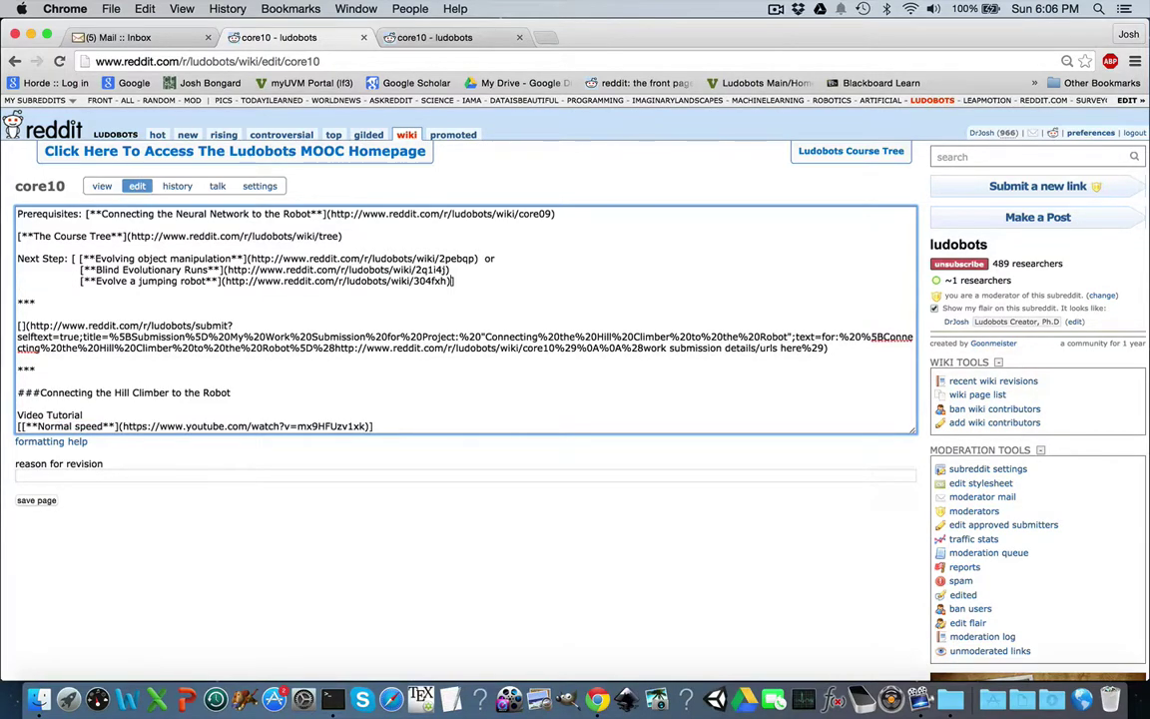
{"action": "left_click", "coordinate": [38, 501]}
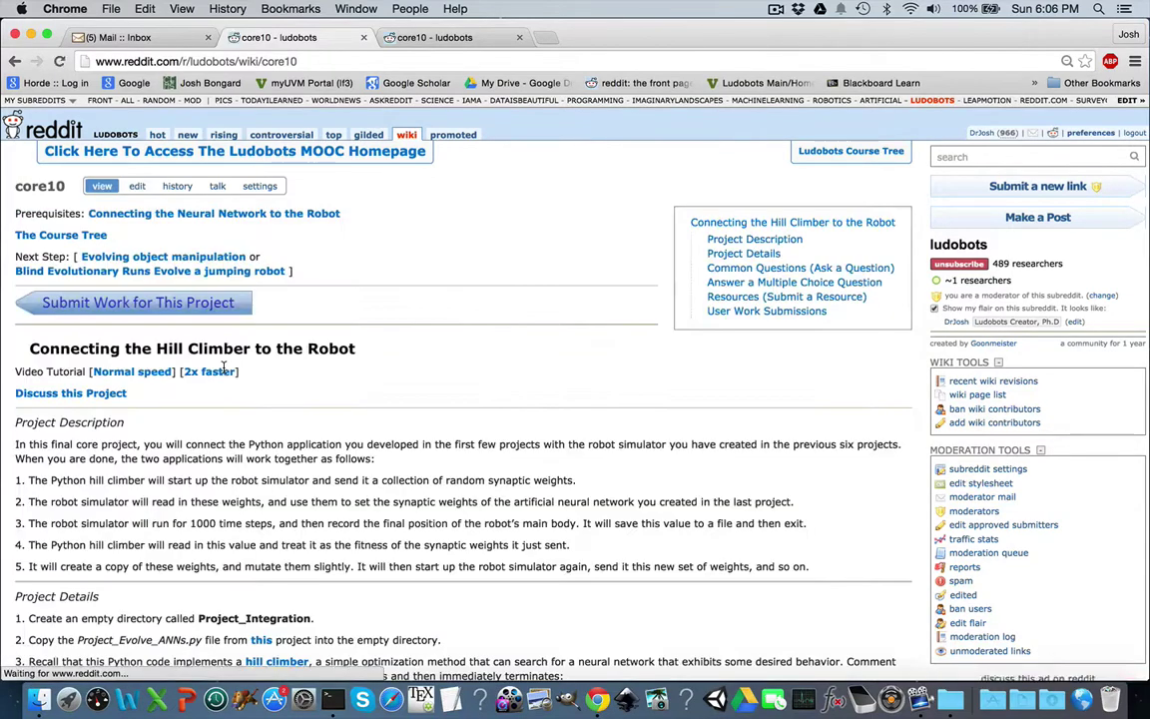
Step: Edit core10 again, adding "or" after the Blind Evolutionary Runs link and joining that link to the first Next Step line
{"action": "left_click", "coordinate": [138, 186]}
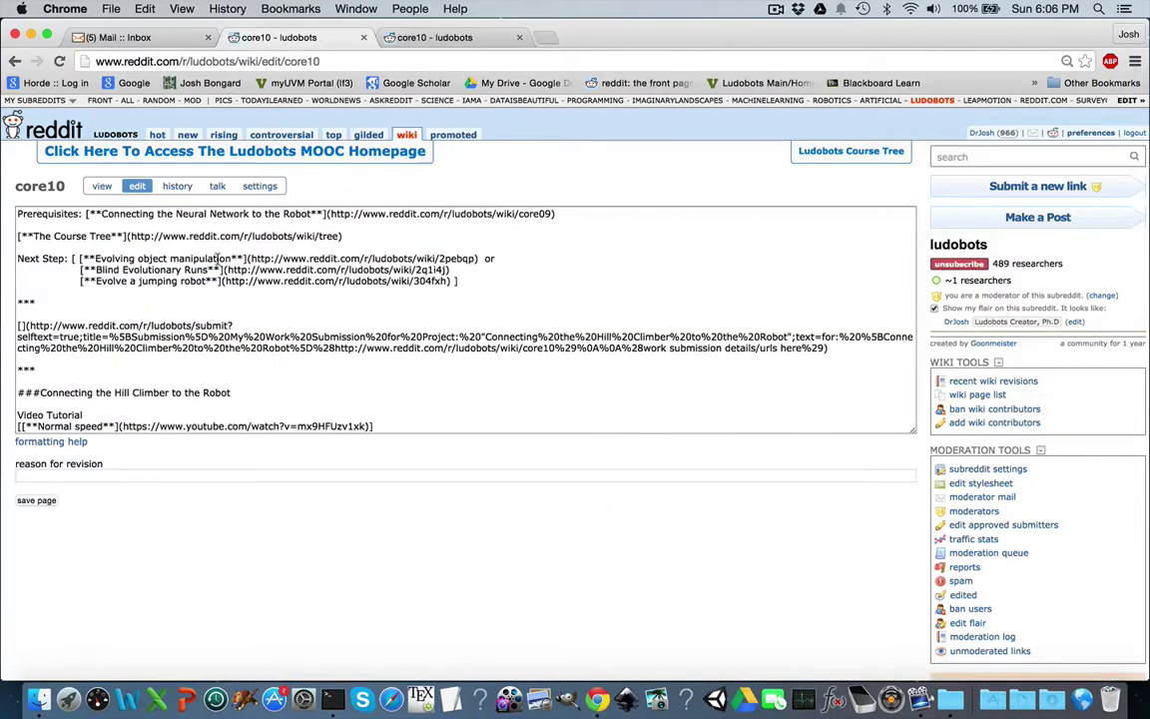
{"action": "left_click", "coordinate": [448, 270]}
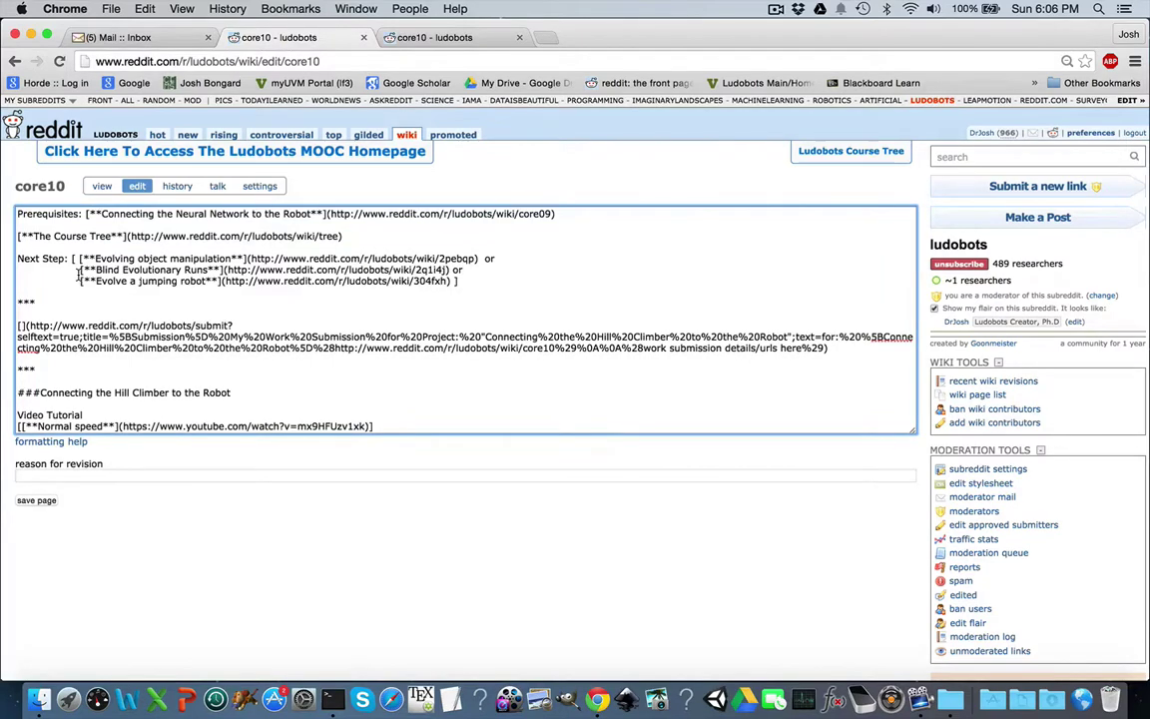
{"action": "left_click", "coordinate": [80, 269]}
{"action": "key", "text": "BackSpace"}
{"action": "key", "text": "BackSpace"}
{"action": "key", "text": "BackSpace"}
{"action": "key", "text": "BackSpace"}
{"action": "key", "text": "BackSpace"}
{"action": "key", "text": "BackSpace"}
{"action": "key", "text": "BackSpace"}
{"action": "key", "text": "BackSpace"}
{"action": "key", "text": "BackSpace"}
{"action": "key", "text": "BackSpace"}
{"action": "key", "text": "BackSpace"}
{"action": "key", "text": "BackSpace"}
{"action": "key", "text": "BackSpace"}
{"action": "key", "text": "BackSpace"}
{"action": "key", "text": "BackSpace"}
{"action": "key", "text": "BackSpace"}
{"action": "key", "text": "BackSpace"}
{"action": "key", "text": "BackSpace"}
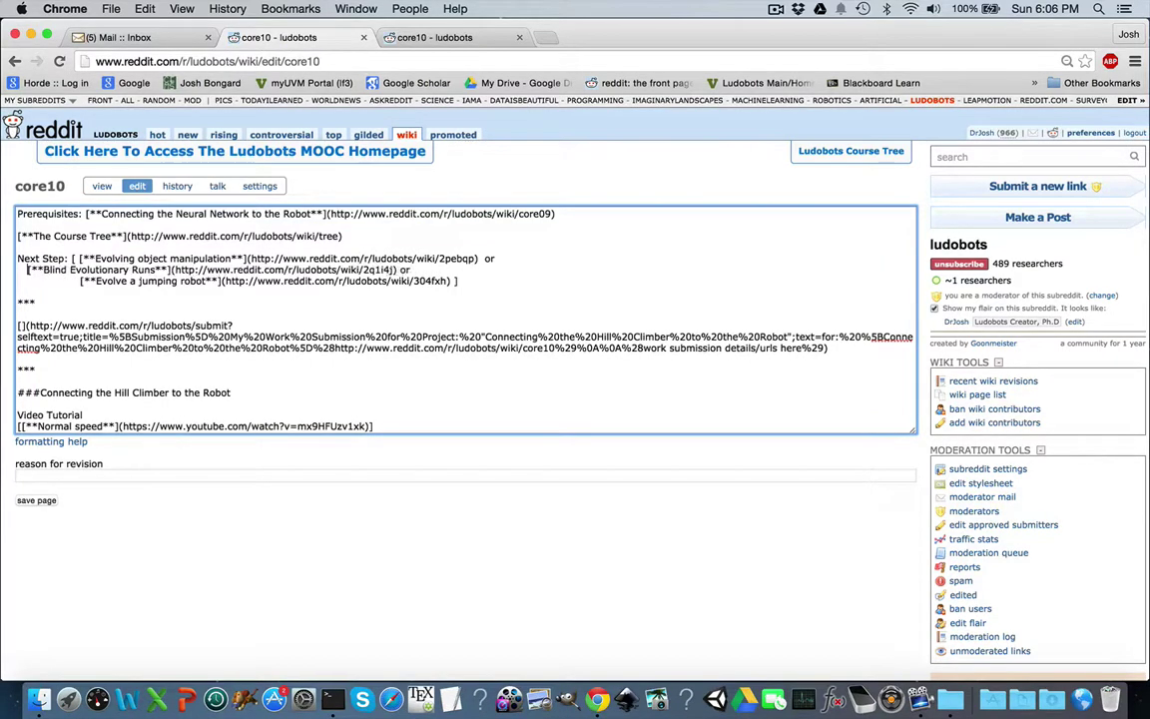
{"action": "key", "text": "BackSpace"}
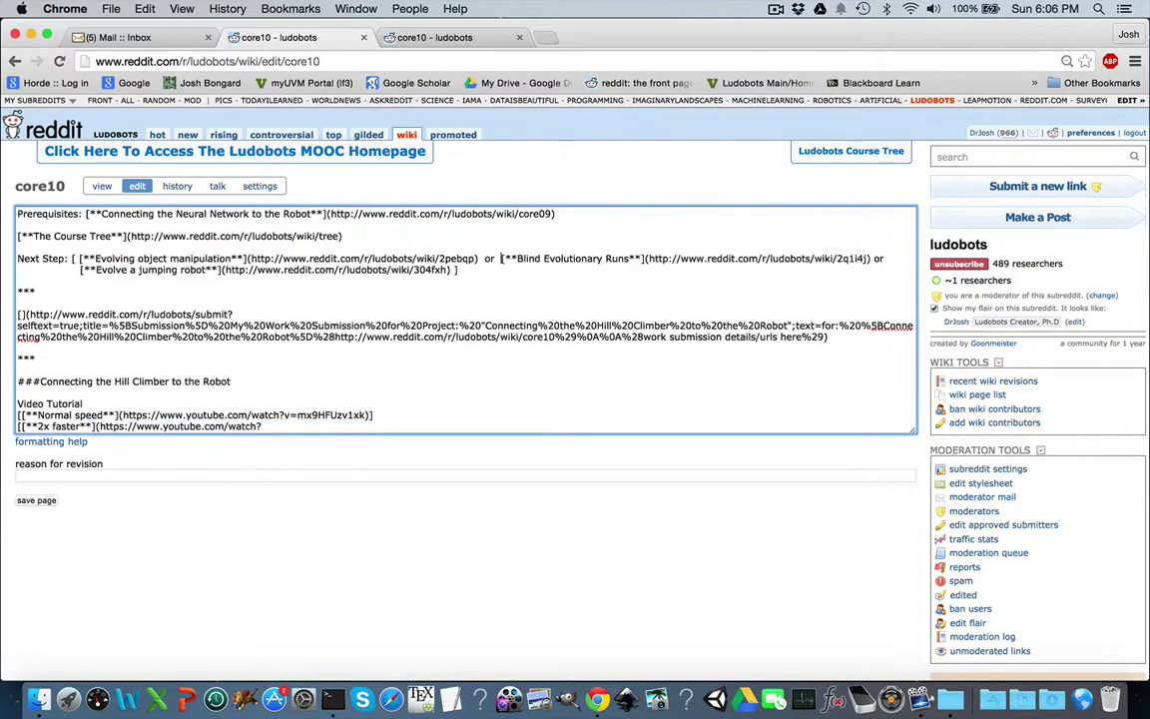
Step: Remove the line break and indentation before the "Evolve a jumping robot" link and save the page
{"action": "left_click", "coordinate": [80, 269]}
{"action": "key", "text": "BackSpace"}
{"action": "key", "text": "BackSpace"}
{"action": "key", "text": "BackSpace"}
{"action": "key", "text": "BackSpace"}
{"action": "key", "text": "BackSpace"}
{"action": "key", "text": "BackSpace"}
{"action": "key", "text": "BackSpace"}
{"action": "key", "text": "BackSpace"}
{"action": "key", "text": "BackSpace"}
{"action": "key", "text": "BackSpace"}
{"action": "key", "text": "BackSpace"}
{"action": "key", "text": "BackSpace"}
{"action": "key", "text": "BackSpace"}
{"action": "key", "text": "BackSpace"}
{"action": "key", "text": "BackSpace"}
{"action": "key", "text": "BackSpace"}
{"action": "key", "text": "BackSpace"}
{"action": "key", "text": "BackSpace"}
{"action": "key", "text": "BackSpace"}
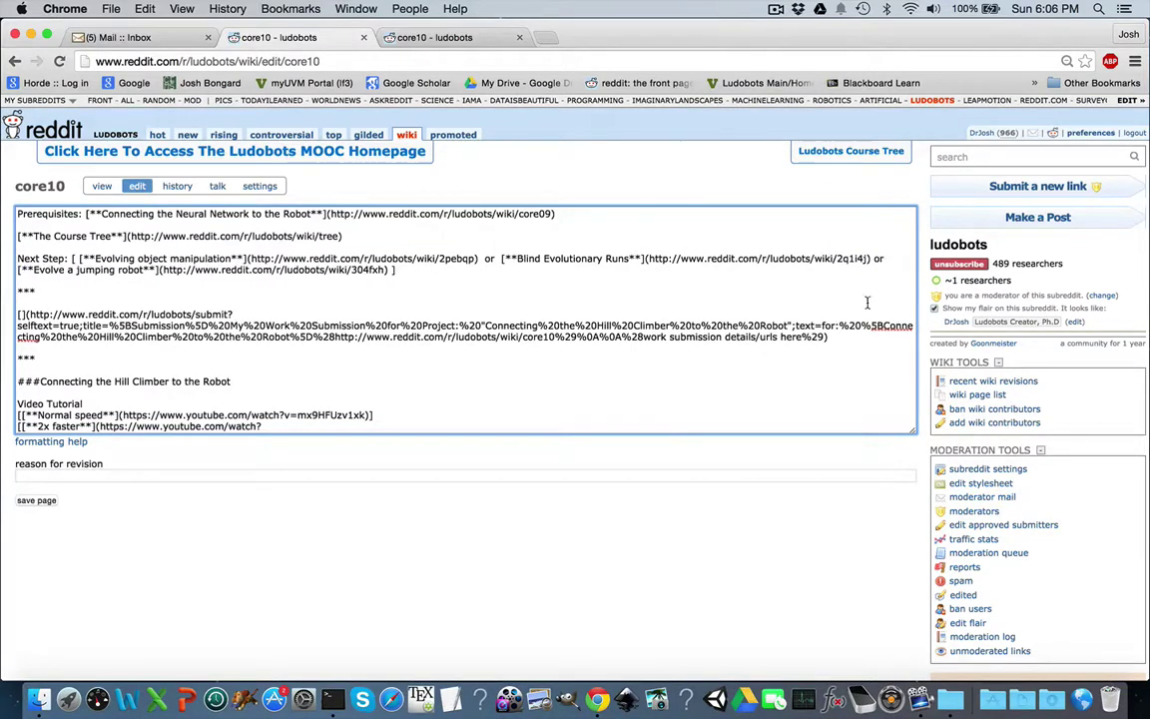
{"action": "left_click", "coordinate": [36, 500]}
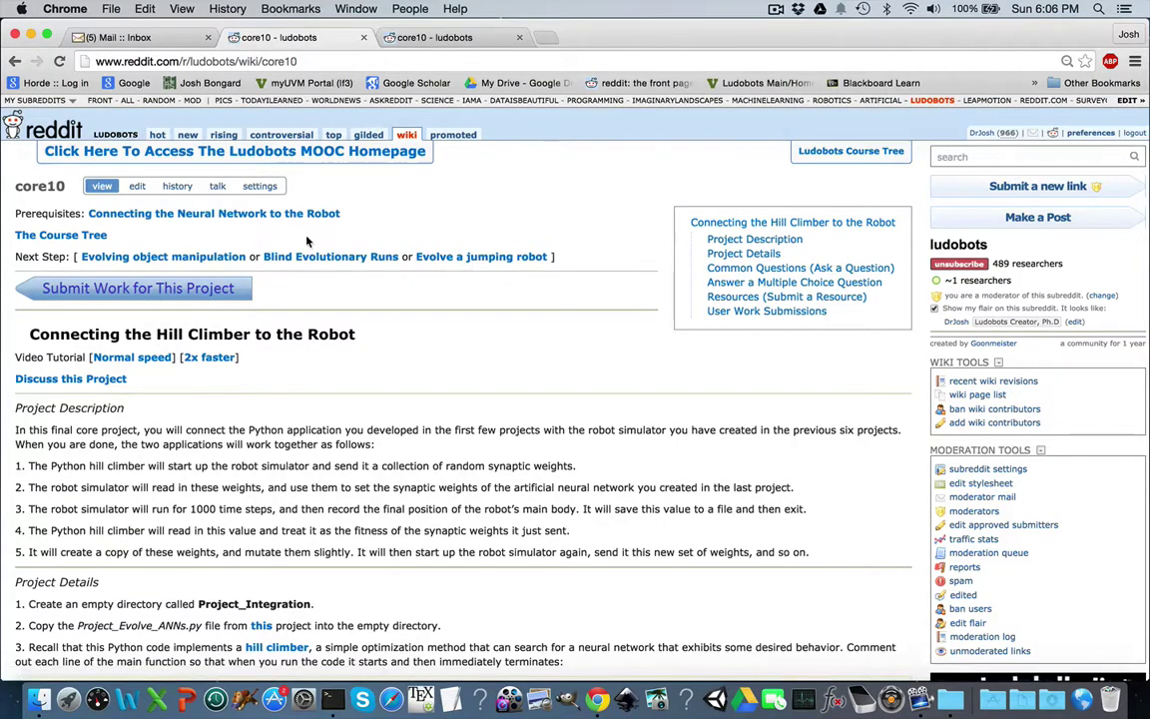
Step: Test the Next Step and prerequisite links between core10 and the jumping robot page, finishing on the jumping robot page
{"action": "left_click", "coordinate": [466, 258]}
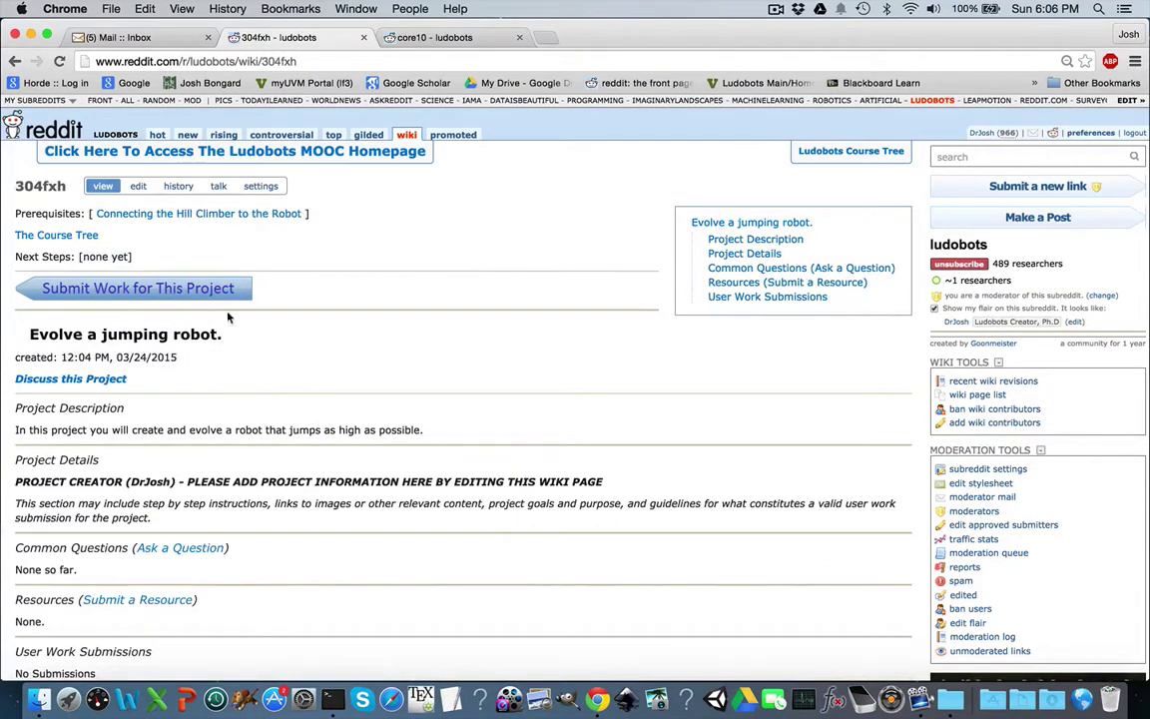
{"action": "left_click", "coordinate": [200, 215]}
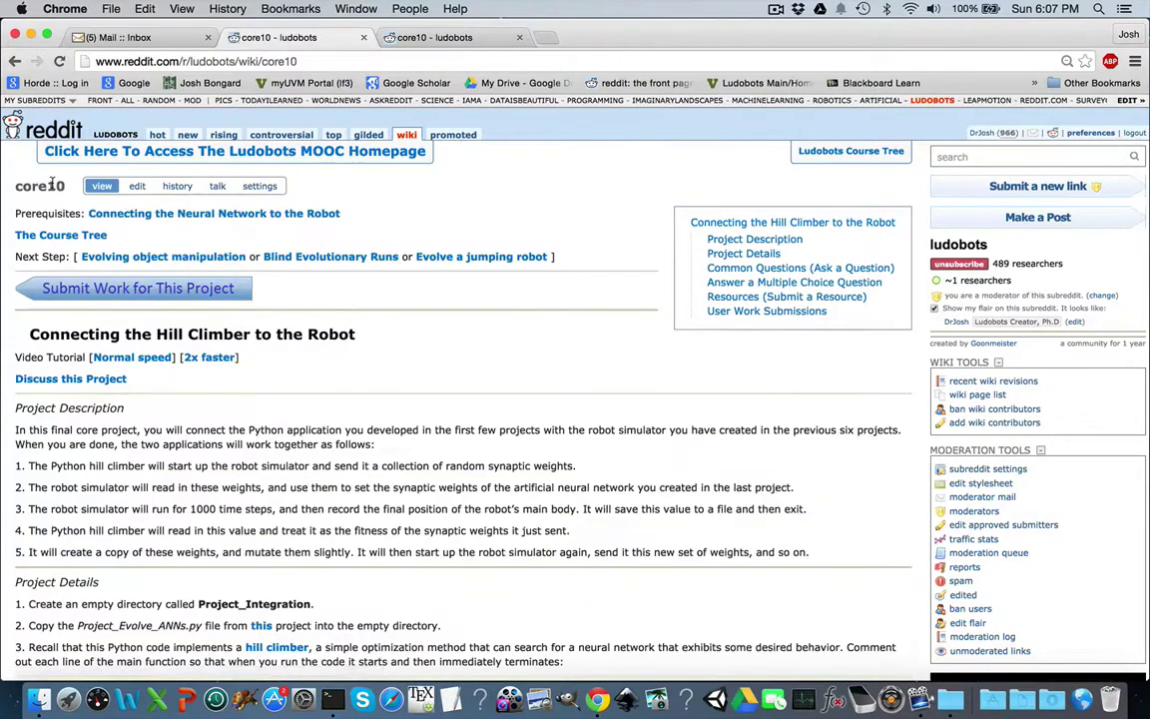
{"action": "left_click", "coordinate": [477, 257]}
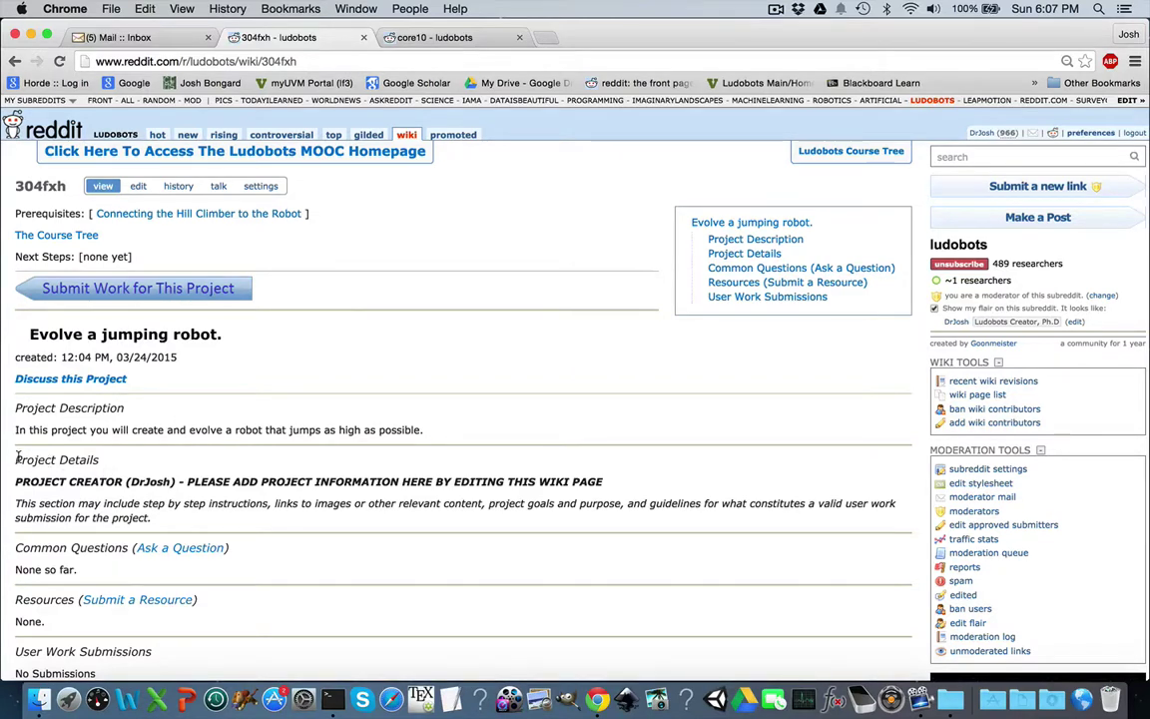
Step: Open the jumping robot wiki page for editing and delete the placeholder text under the Project Details heading
{"action": "left_click_drag", "start_coordinate": [13, 460], "coordinate": [169, 520]}
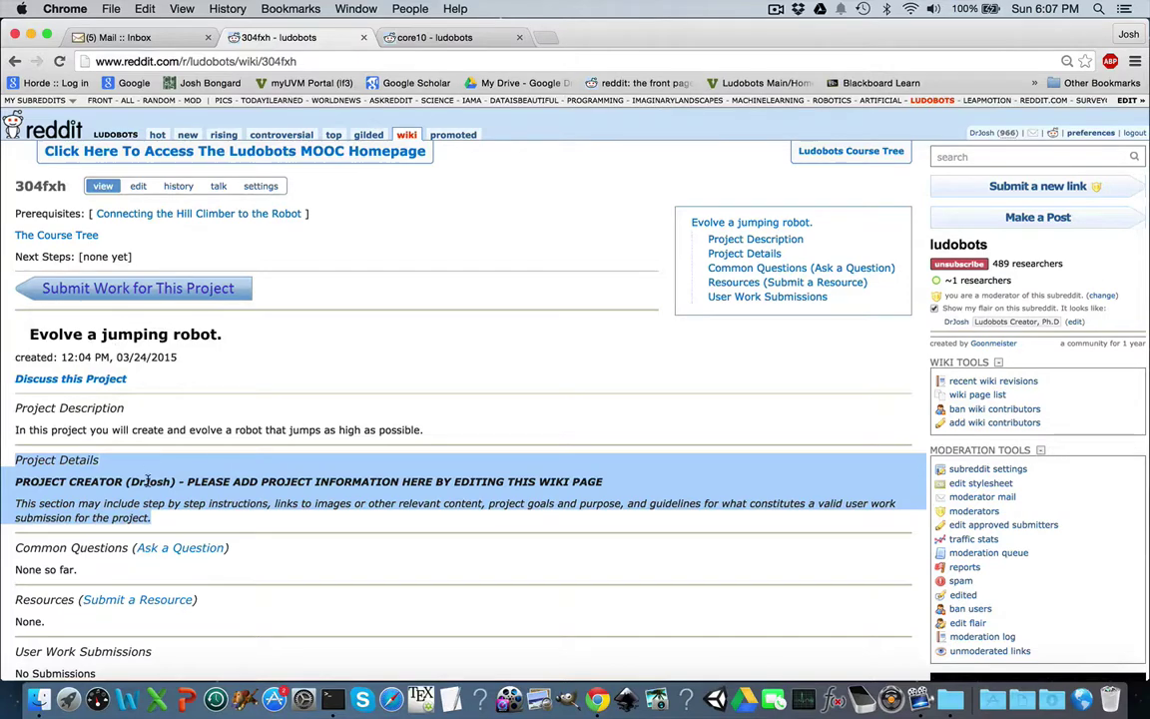
{"action": "left_click", "coordinate": [123, 405]}
{"action": "left_click", "coordinate": [137, 188]}
{"action": "scroll", "coordinate": [138, 330], "scroll_direction": "down", "scroll_amount": 5}
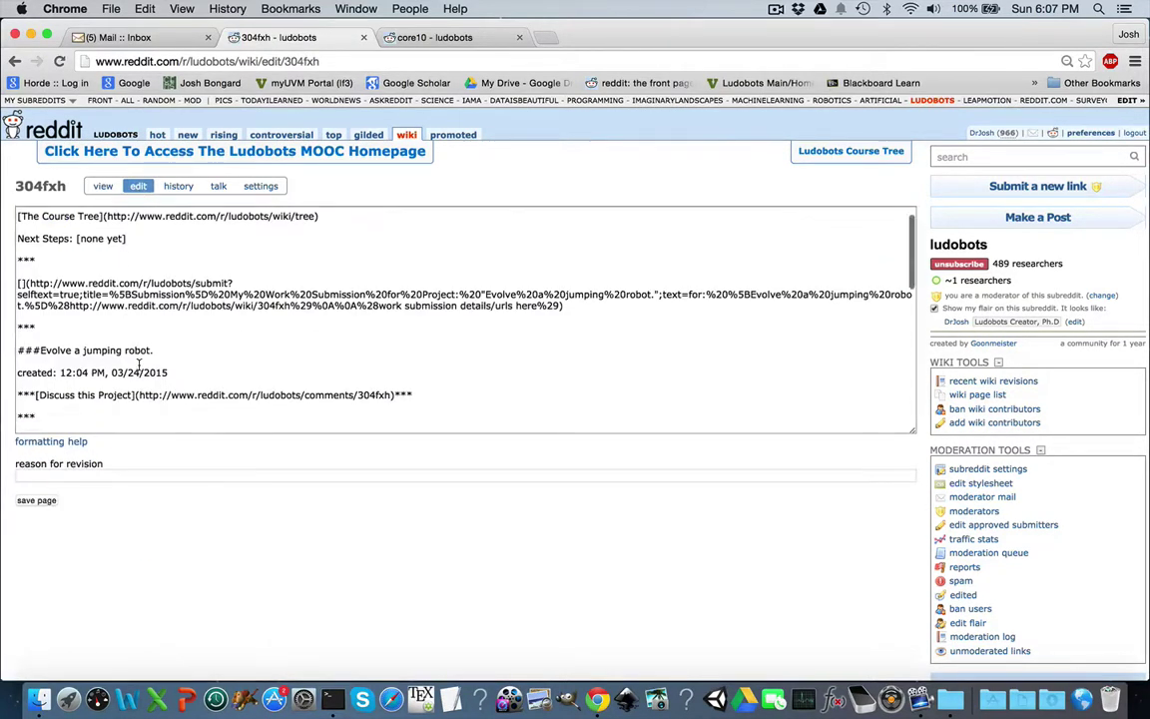
{"action": "scroll", "coordinate": [140, 364], "scroll_direction": "down", "scroll_amount": 1}
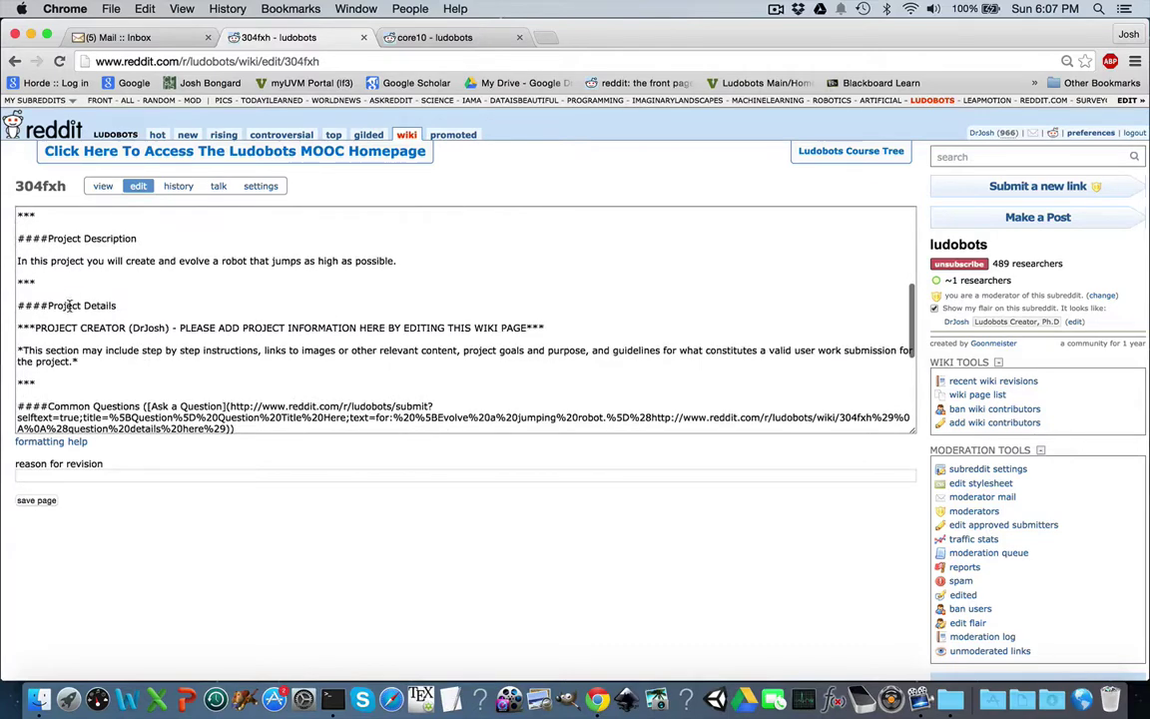
{"action": "left_click_drag", "start_coordinate": [89, 364], "coordinate": [17, 326]}
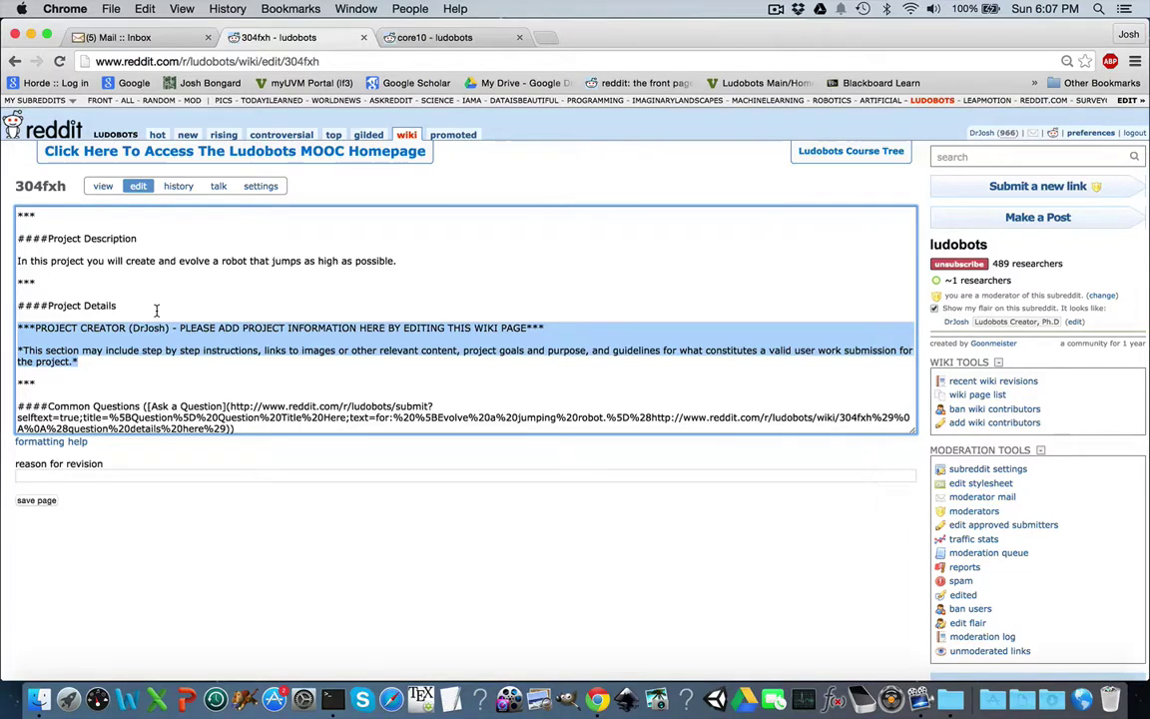
{"action": "key", "text": "BackSpace"}
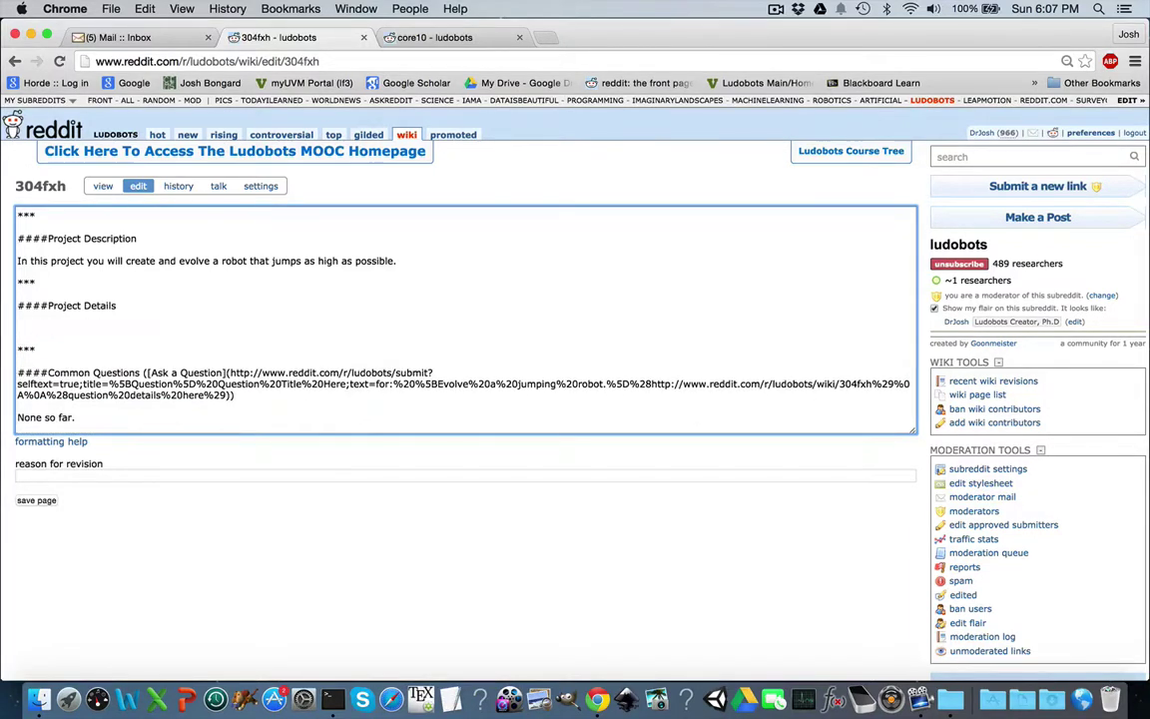
Step: Enter three bullet items under Project Details, separated by blank lines: "milestone 1", "milestone 2" and "milestone 3"
{"action": "type", "text": "milestone"}
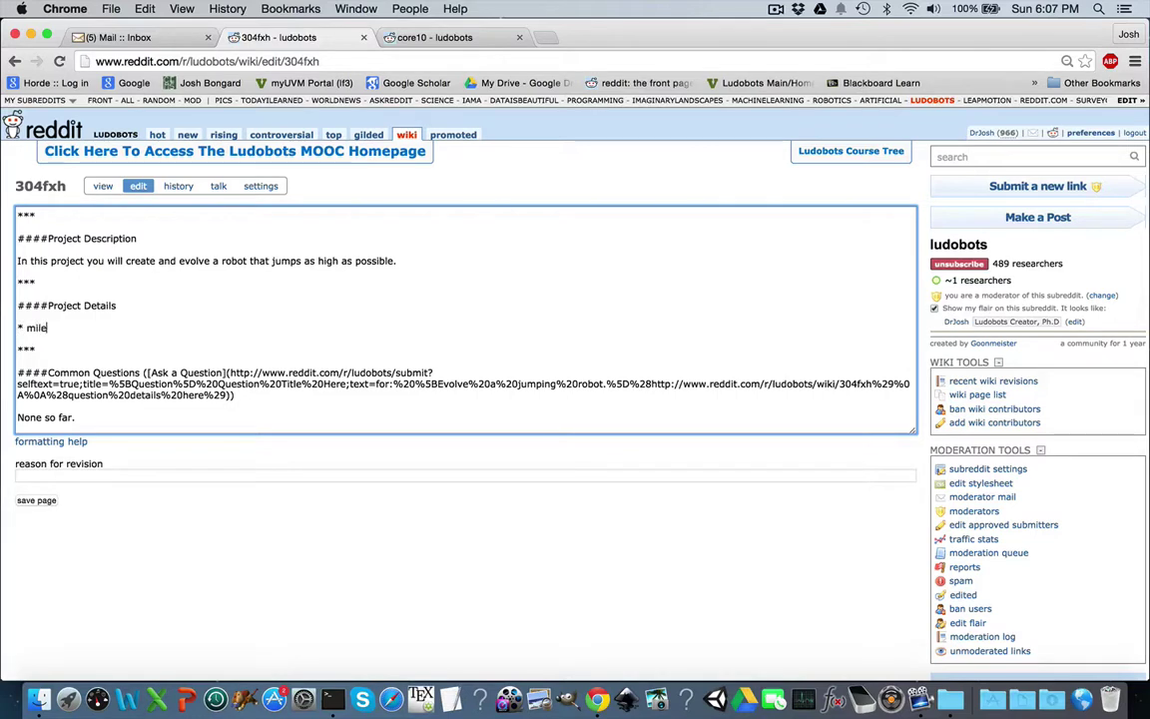
{"action": "key", "text": "BackSpace"}
{"action": "key", "text": "BackSpace"}
{"action": "key", "text": "BackSpace"}
{"action": "key", "text": "BackSpace"}
{"action": "type", "text": "tone 1"}
{"action": "key", "text": "Return"}
{"action": "key", "text": "Return"}
{"action": "type", "text": "* milestoin"}
{"action": "key", "text": "BackSpace"}
{"action": "key", "text": "BackSpace"}
{"action": "key", "text": "BackSpace"}
{"action": "key", "text": "BackSpace"}
{"action": "type", "text": "ne 2"}
{"action": "key", "text": "Return"}
{"action": "key", "text": "Return"}
{"action": "type", "text": "* milestone 3"}
{"action": "left_click", "coordinate": [17, 338]}
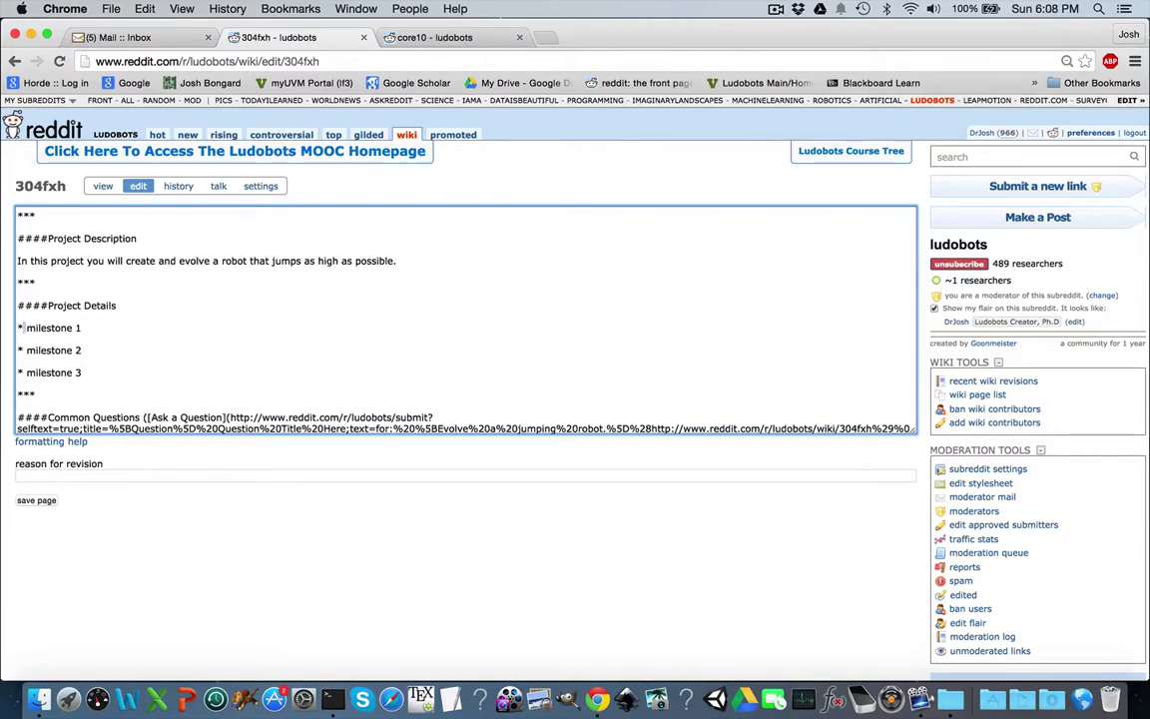
Step: Look up the bullet-list syntax in the formatting help and hide the help again
{"action": "left_click", "coordinate": [72, 442]}
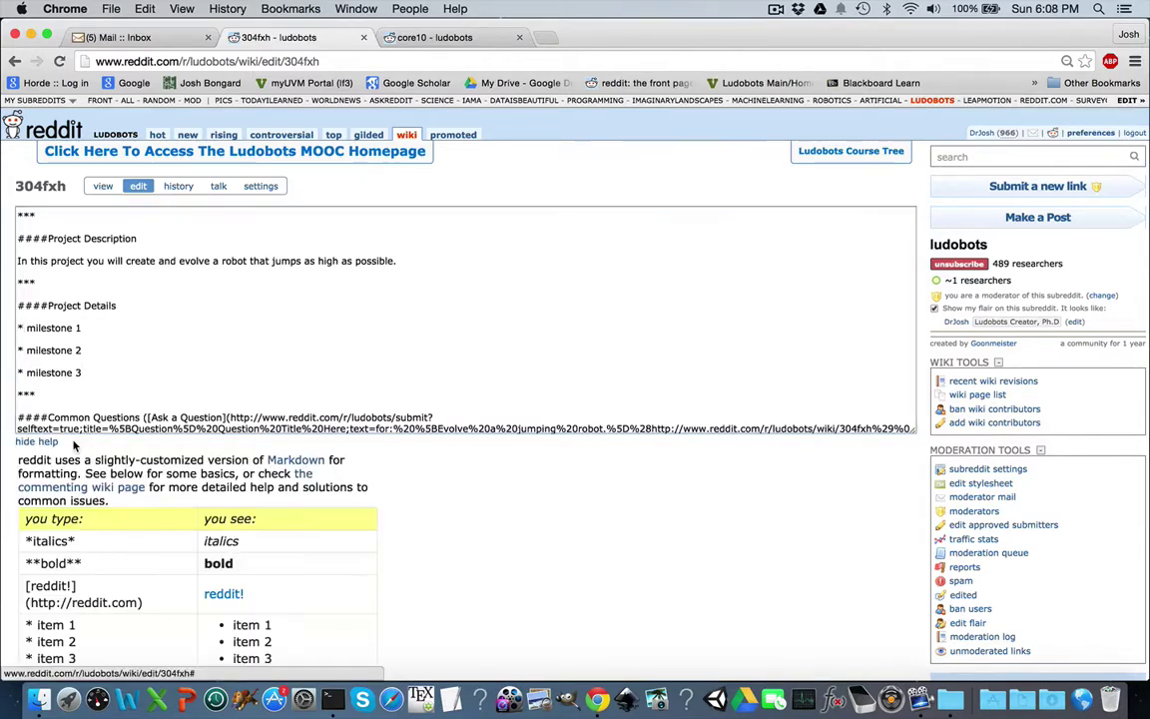
{"action": "scroll", "coordinate": [110, 563], "scroll_direction": "down", "scroll_amount": 2}
{"action": "scroll", "coordinate": [110, 563], "scroll_direction": "down", "scroll_amount": 2}
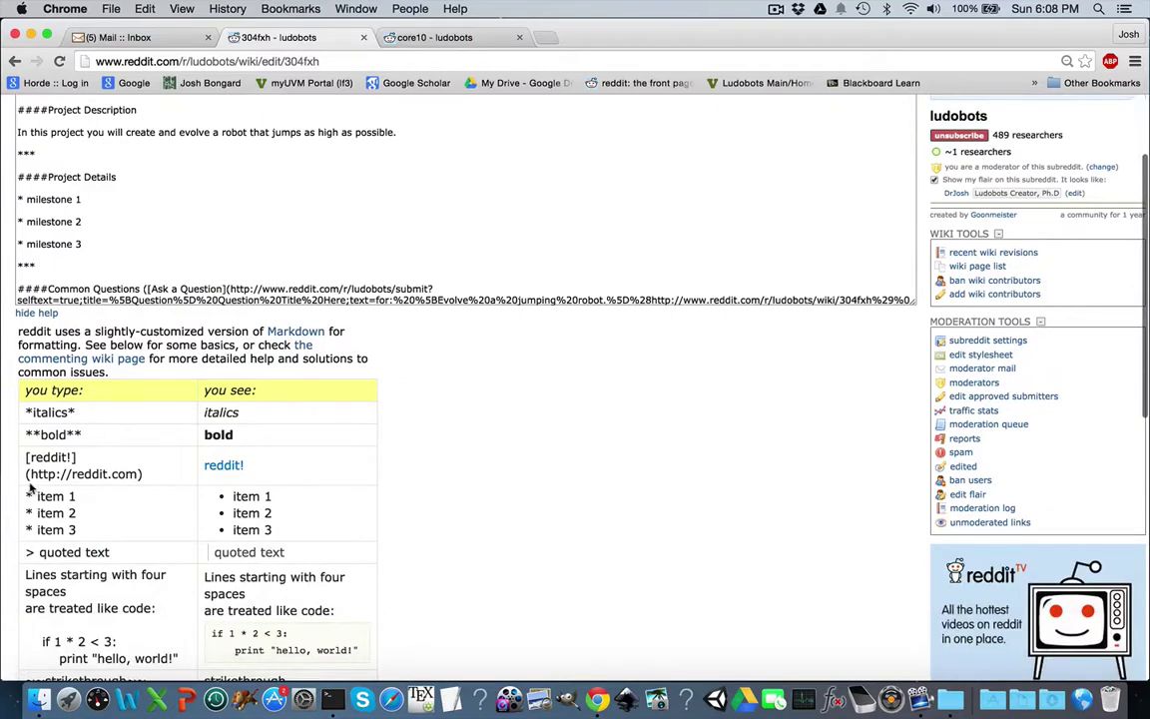
{"action": "left_click_drag", "start_coordinate": [27, 491], "coordinate": [281, 532]}
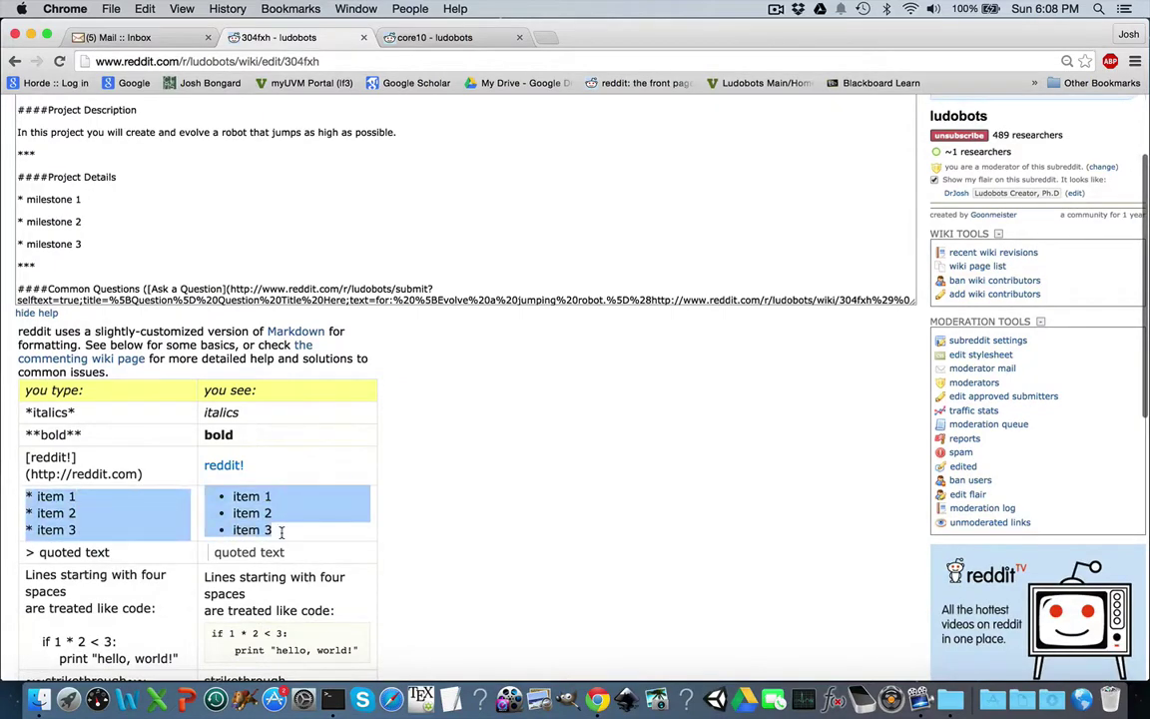
{"action": "left_click", "coordinate": [284, 532]}
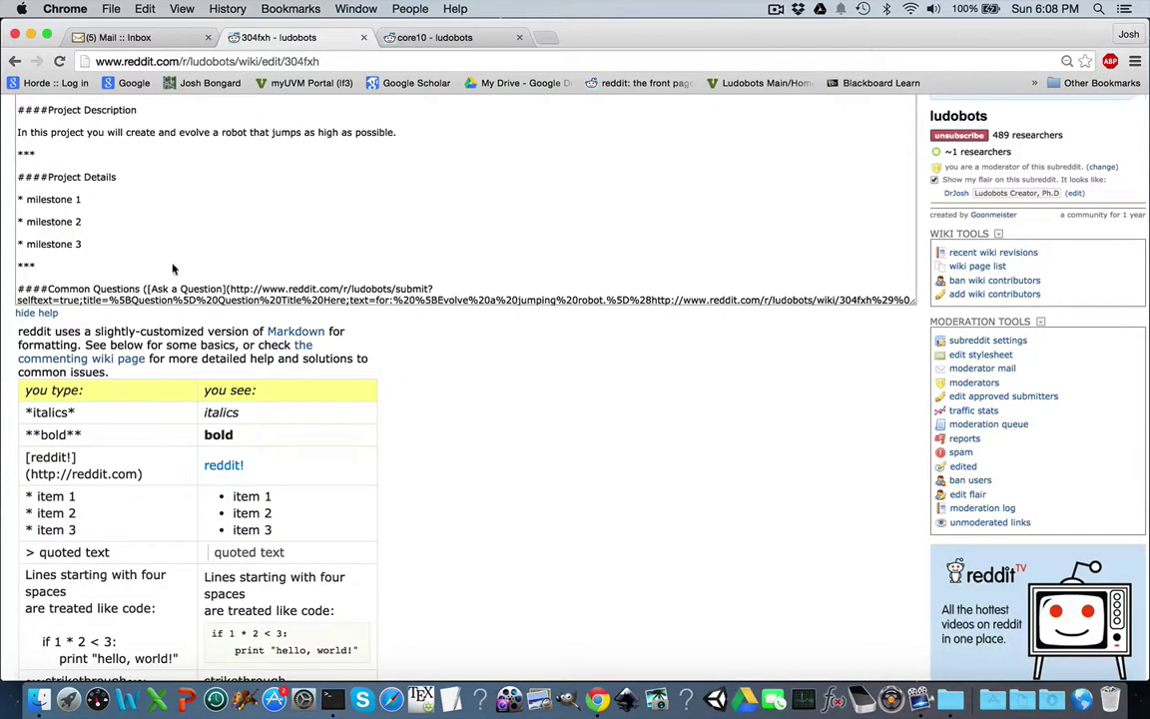
{"action": "scroll", "coordinate": [180, 188], "scroll_direction": "up", "scroll_amount": 3}
{"action": "scroll", "coordinate": [170, 190], "scroll_direction": "down", "scroll_amount": 3}
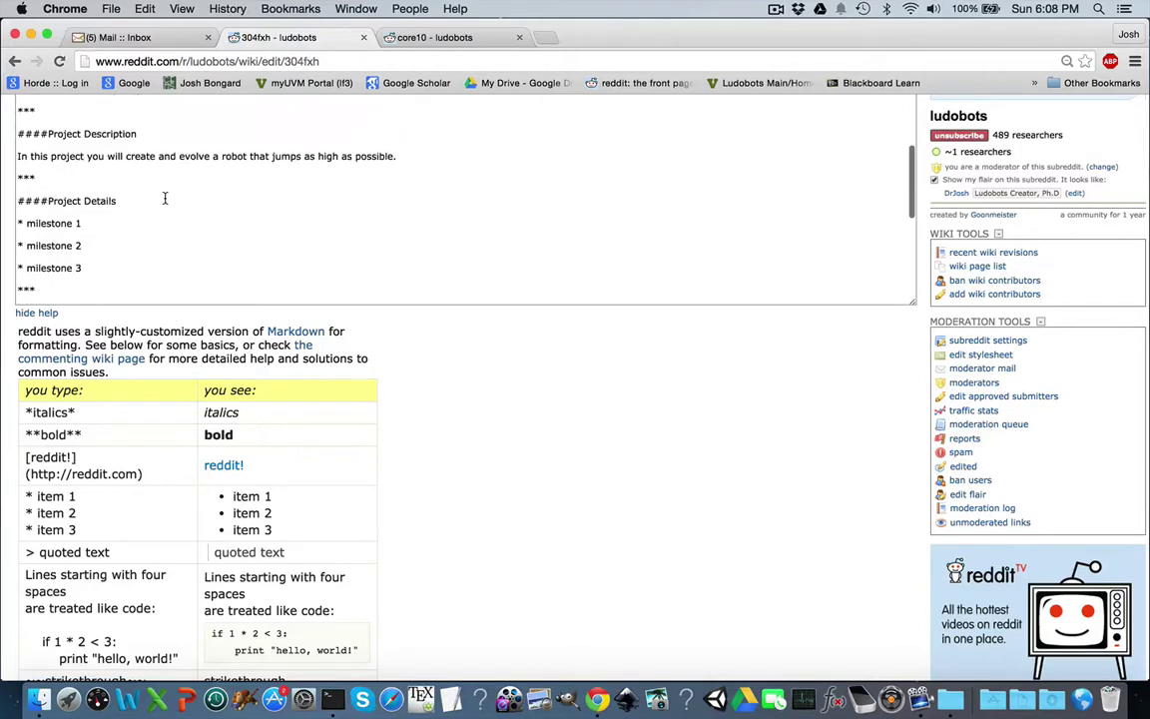
{"action": "left_click", "coordinate": [37, 315]}
Step: Save the jumping robot wiki page with its three milestone bullets
{"action": "scroll", "coordinate": [104, 289], "scroll_direction": "up", "scroll_amount": 3}
{"action": "scroll", "coordinate": [104, 290], "scroll_direction": "down", "scroll_amount": 4}
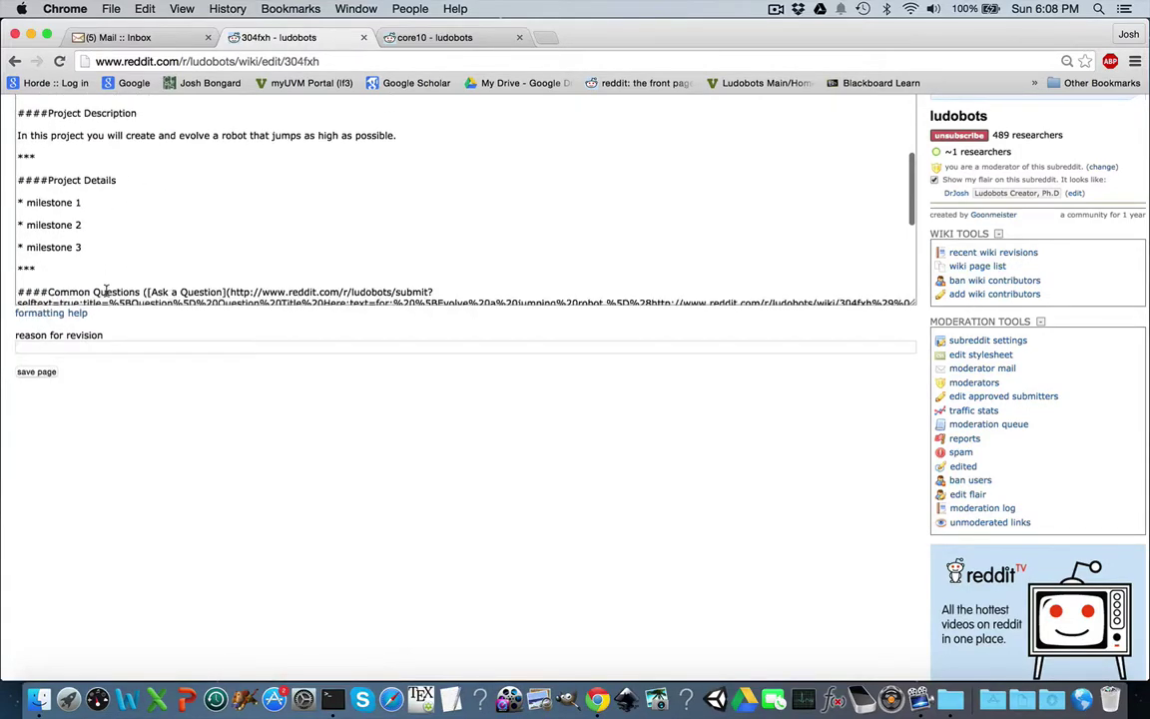
{"action": "scroll", "coordinate": [110, 531], "scroll_direction": "up", "scroll_amount": 3}
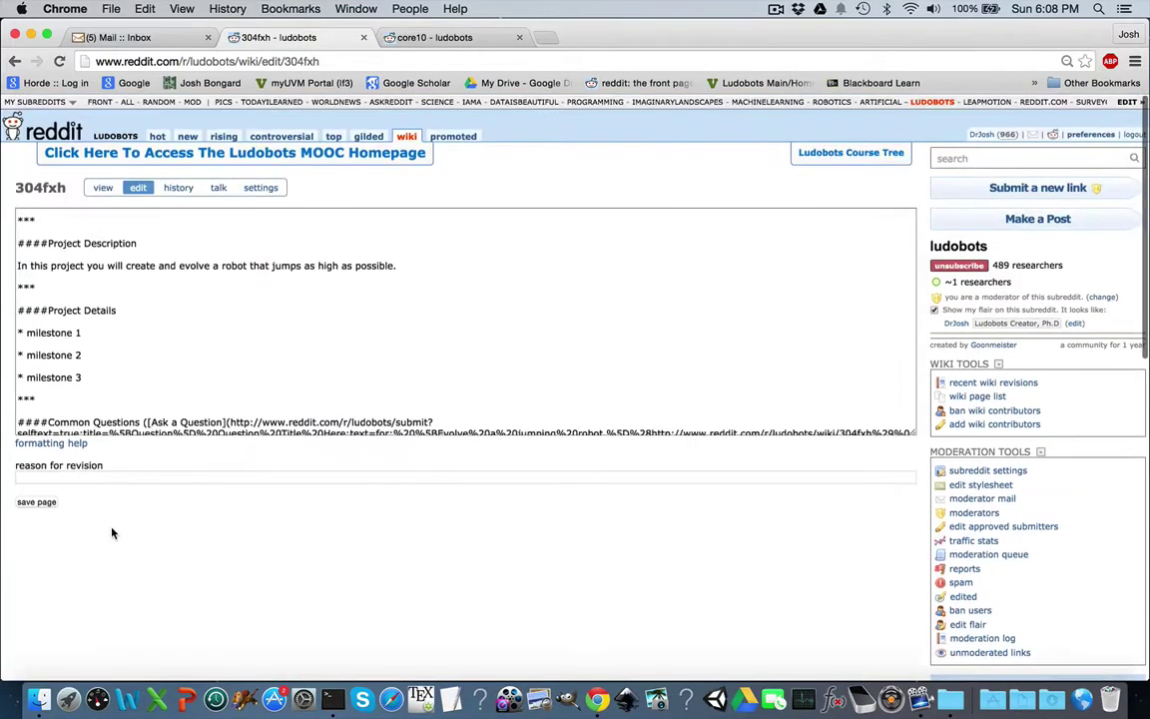
{"action": "left_click", "coordinate": [37, 503]}
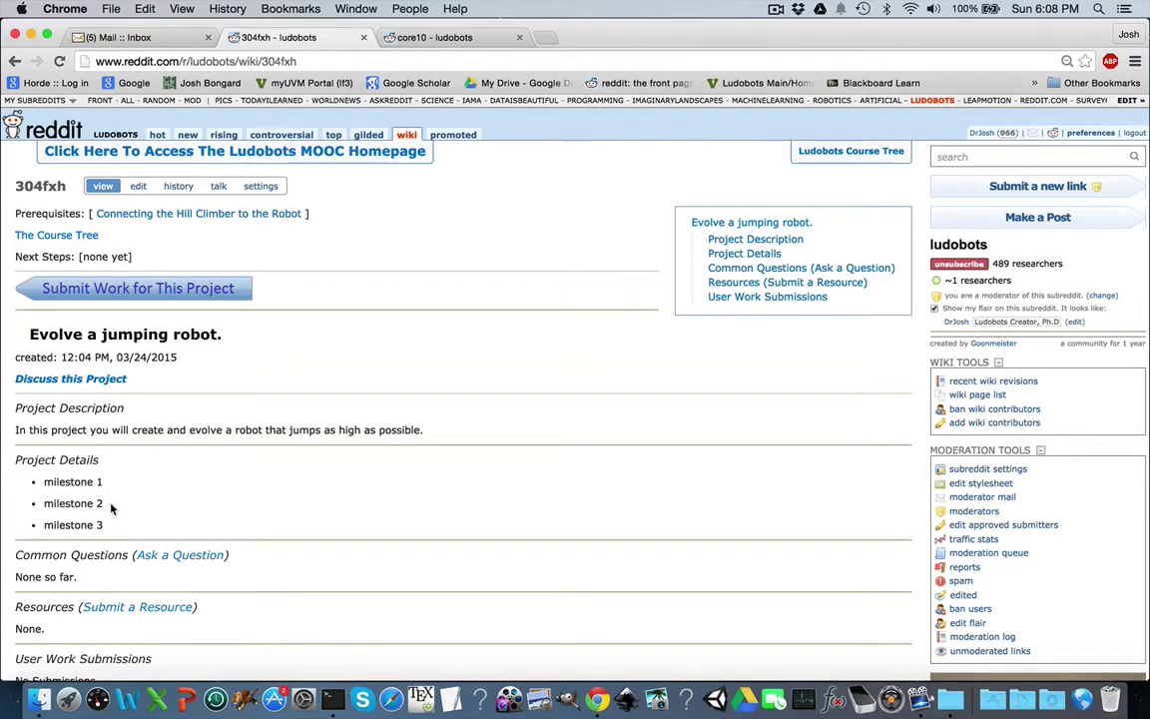
Step: Reopen the page for editing and change the first Project Details bullet to "Milestone 1: Add accelerometers to the quadruped robot."
{"action": "left_click", "coordinate": [139, 186]}
{"action": "scroll", "coordinate": [116, 379], "scroll_direction": "down", "scroll_amount": 3}
{"action": "scroll", "coordinate": [116, 379], "scroll_direction": "down", "scroll_amount": 3}
{"action": "left_click", "coordinate": [37, 335]}
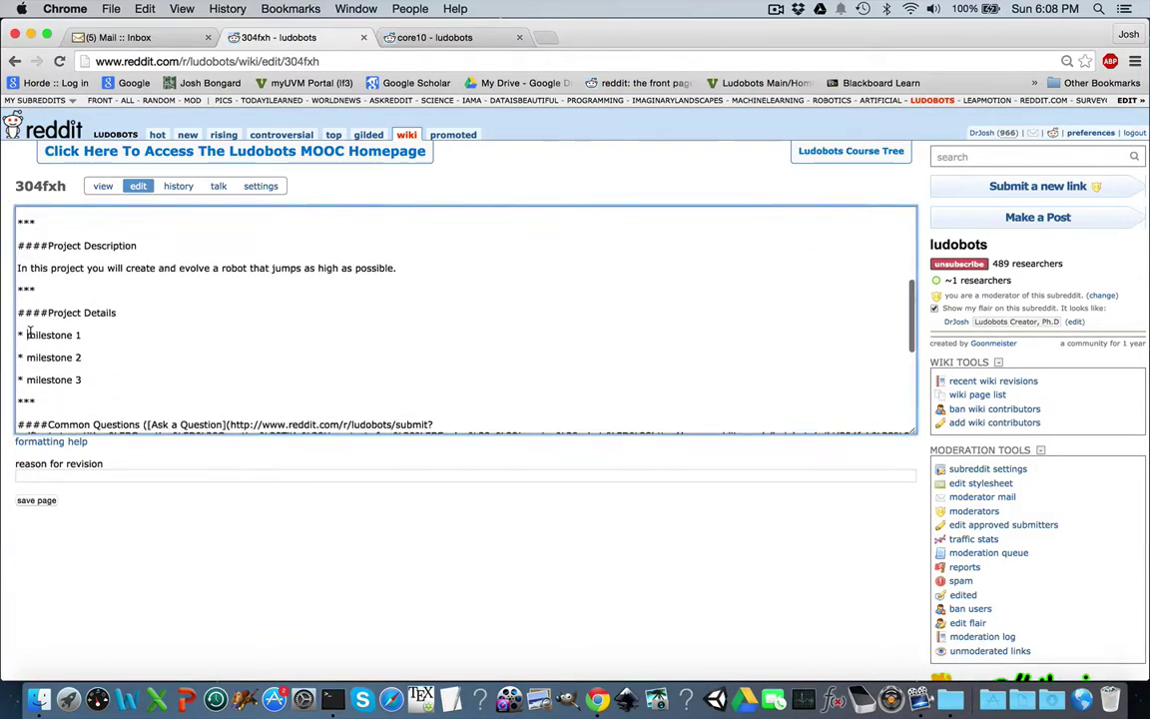
{"action": "key", "text": "BackSpace"}
{"action": "type", "text": "Milestone "}
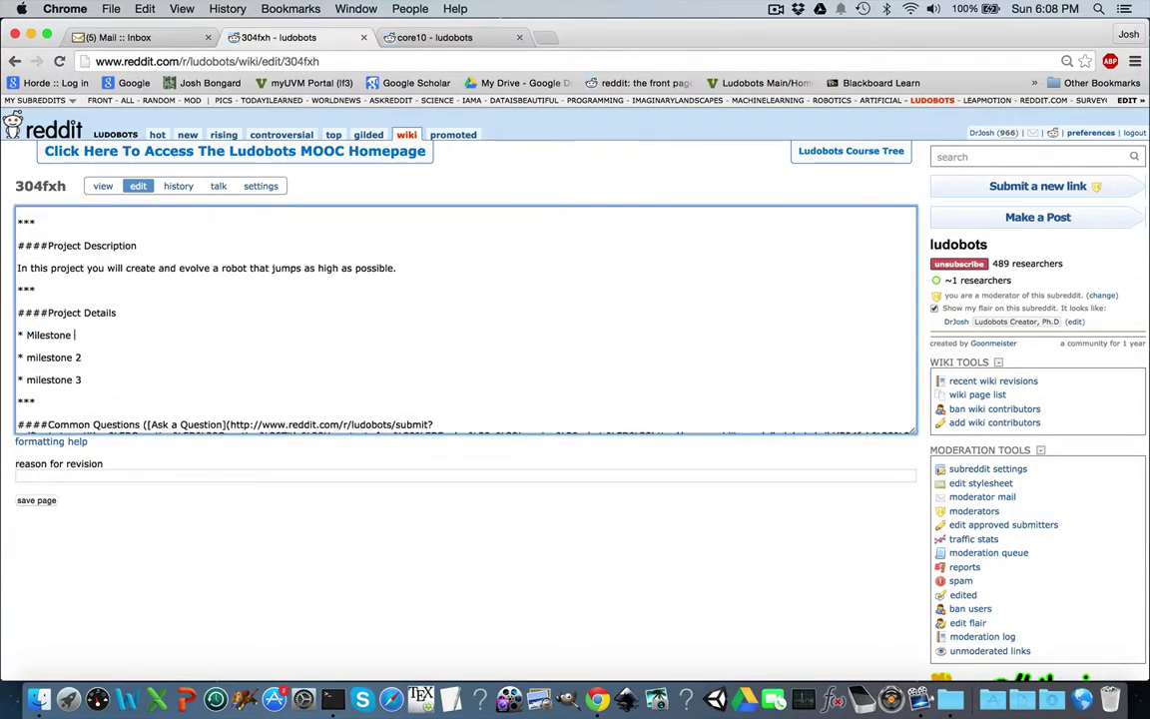
{"action": "type", "text": "1: A"}
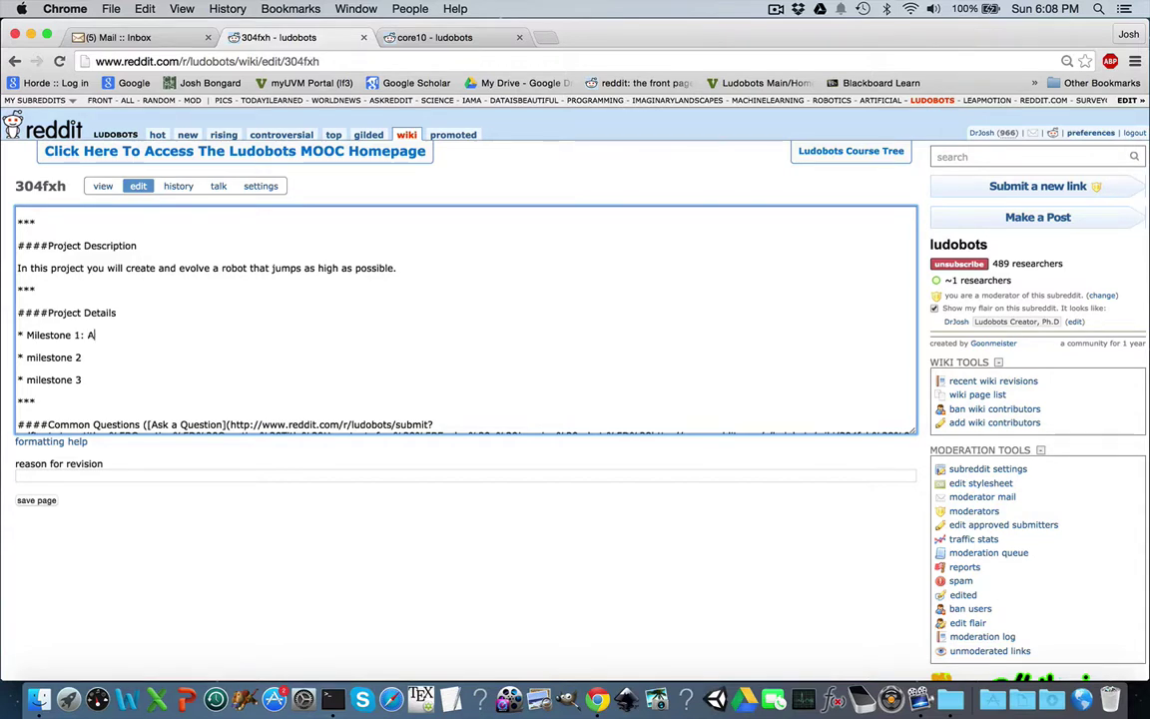
{"action": "type", "text": "dd accelerometers to "}
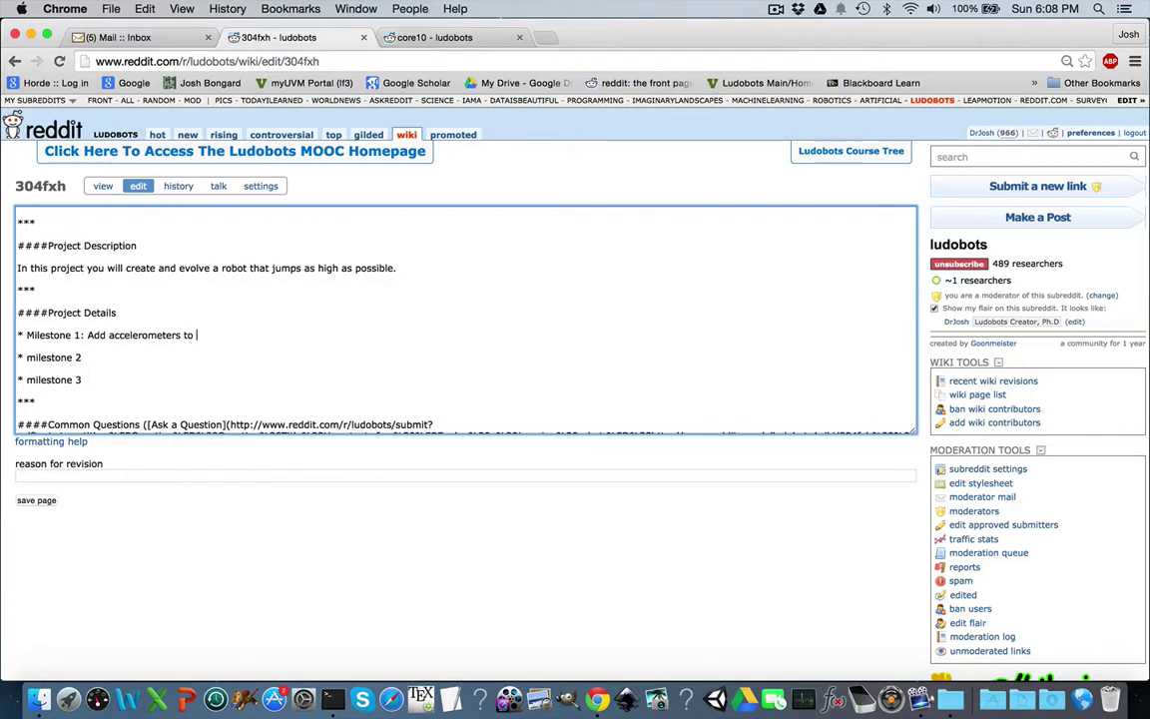
{"action": "type", "text": "the quadruped robot."}
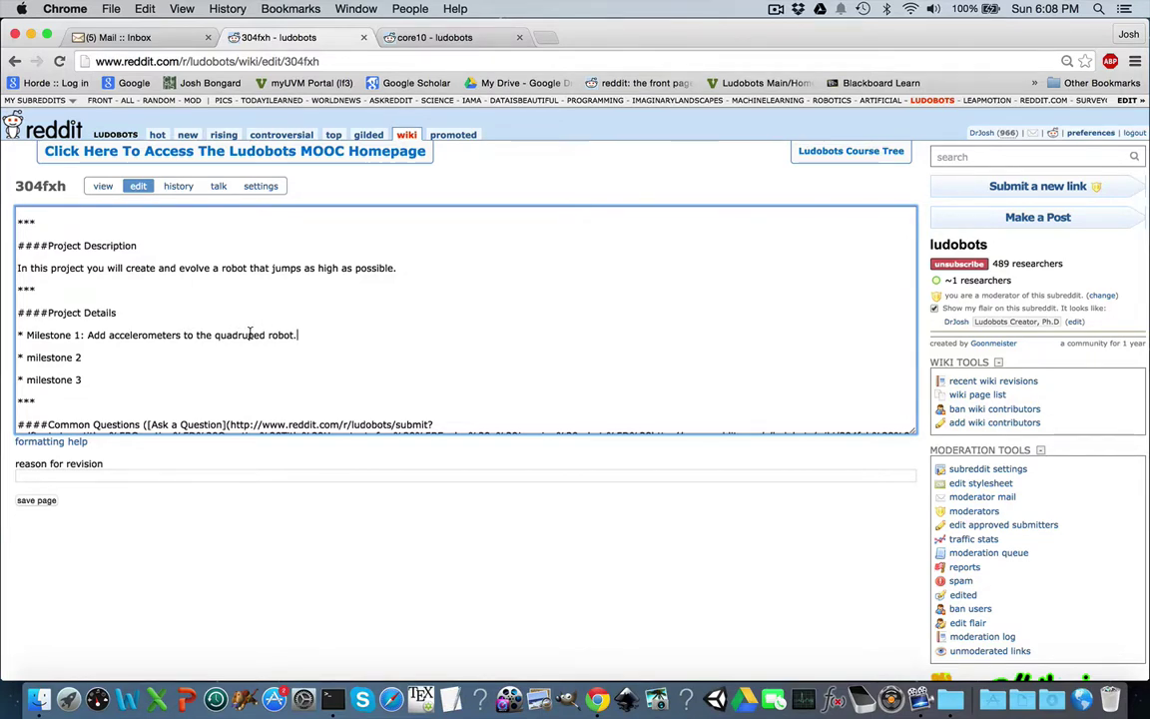
{"action": "double_click", "coordinate": [145, 338]}
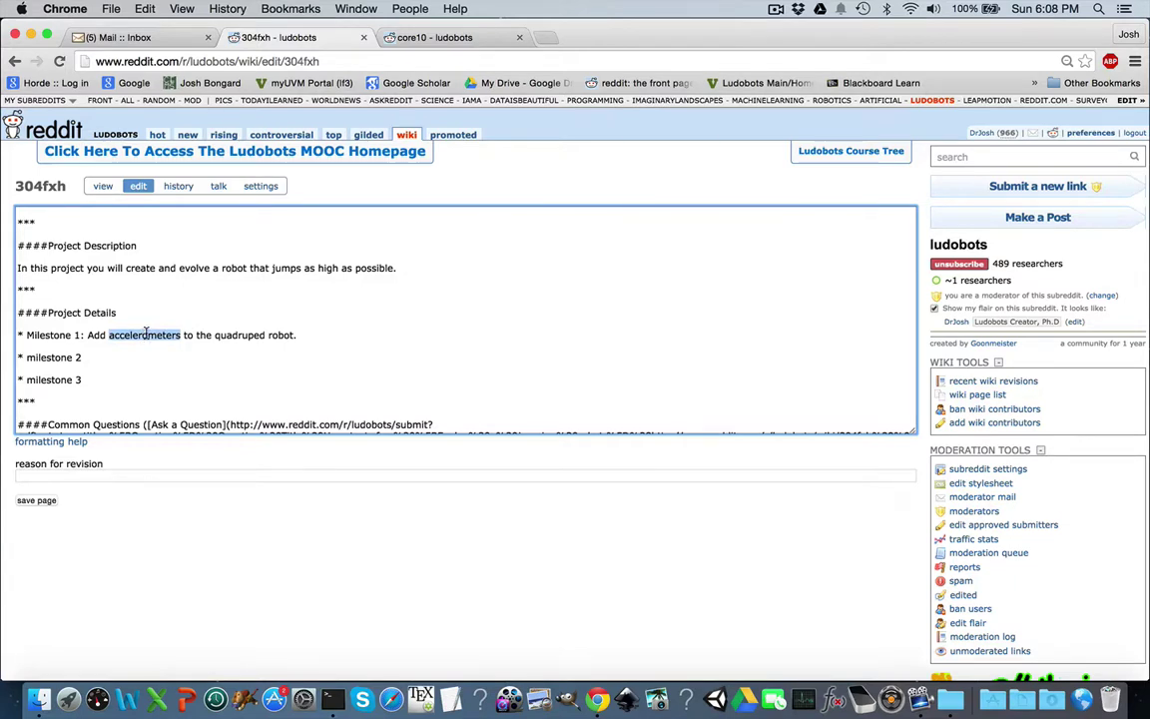
{"action": "left_click", "coordinate": [149, 337]}
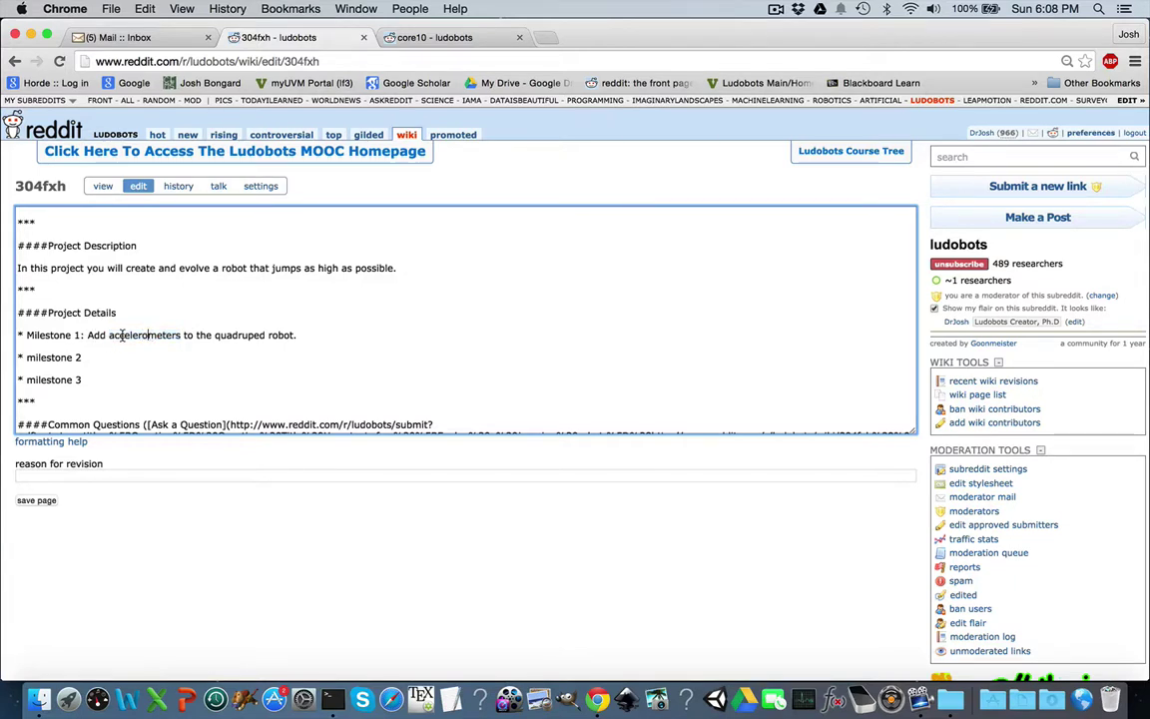
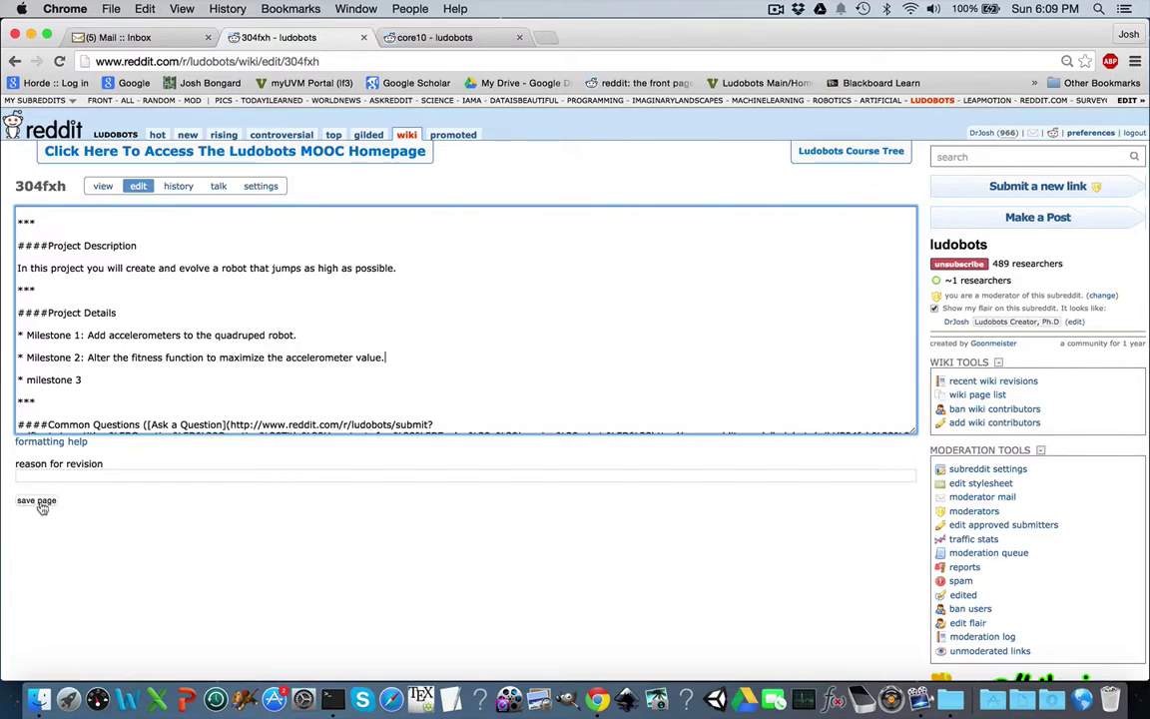
Step: Save the page and review the Milestone 2 bullet under Project Details
{"action": "left_click", "coordinate": [38, 499]}
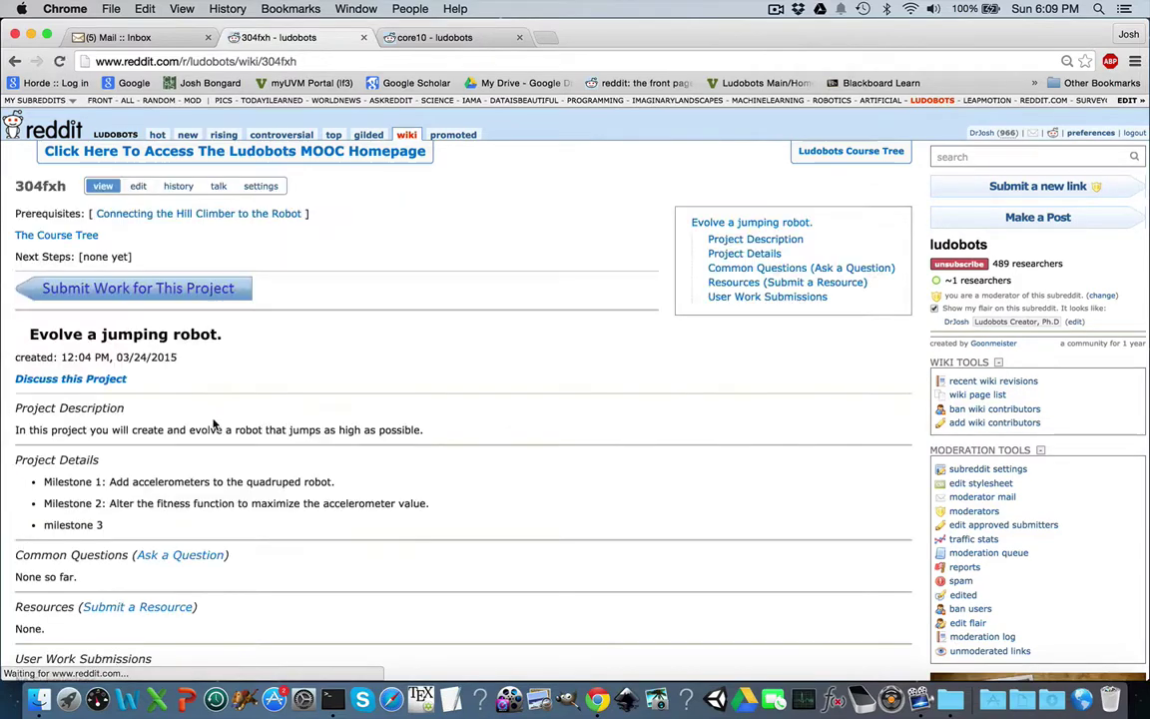
{"action": "left_click_drag", "start_coordinate": [111, 503], "coordinate": [436, 503]}
{"action": "left_click", "coordinate": [436, 502]}
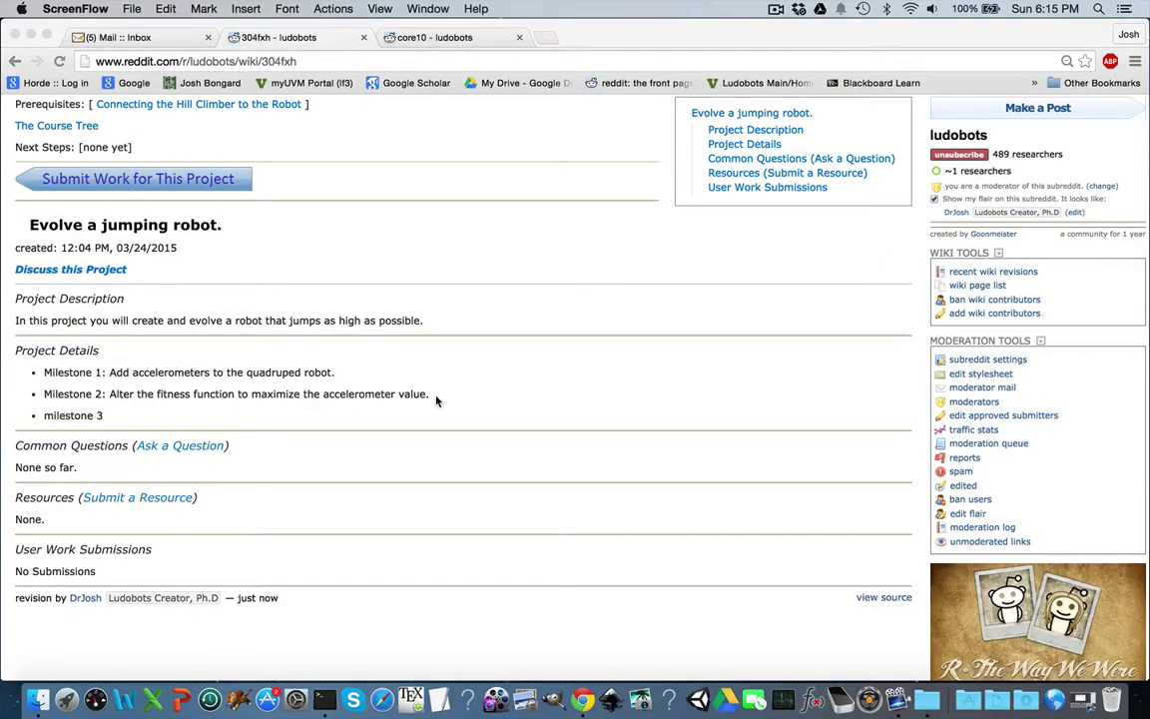
{"action": "left_click", "coordinate": [361, 396]}
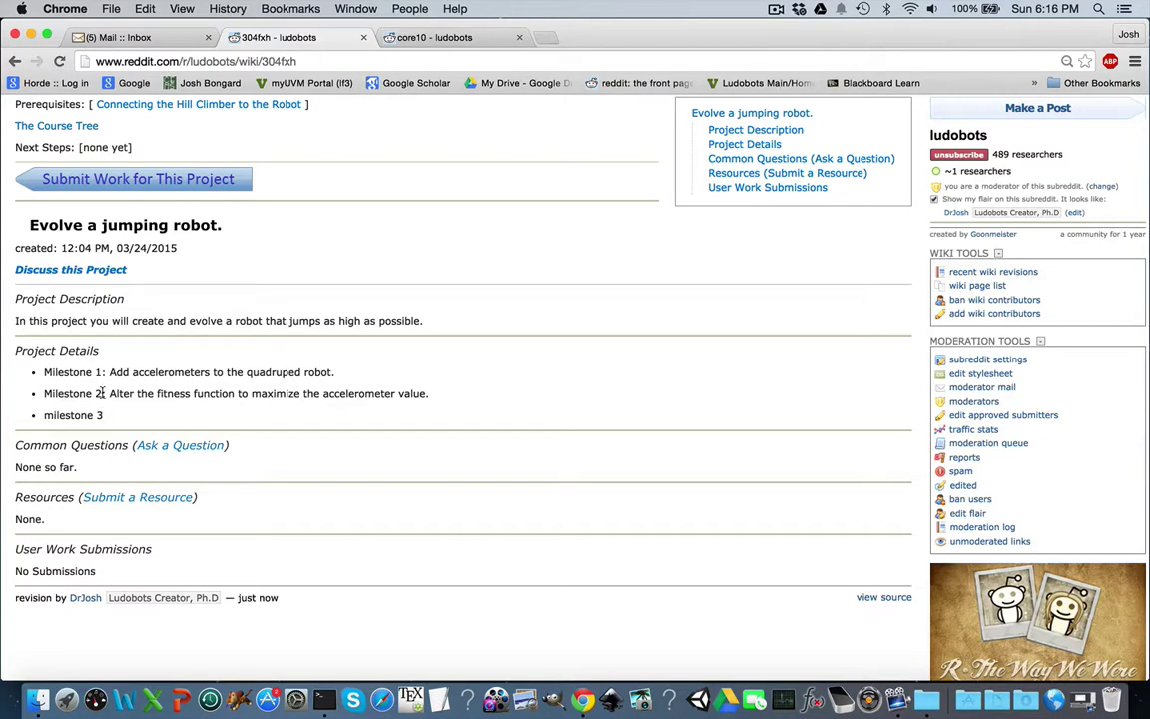
Step: Reopen the page for editing and relabel the "Milestone 2" bullet as "Milestone 2a"
{"action": "scroll", "coordinate": [100, 393], "scroll_direction": "up", "scroll_amount": 3}
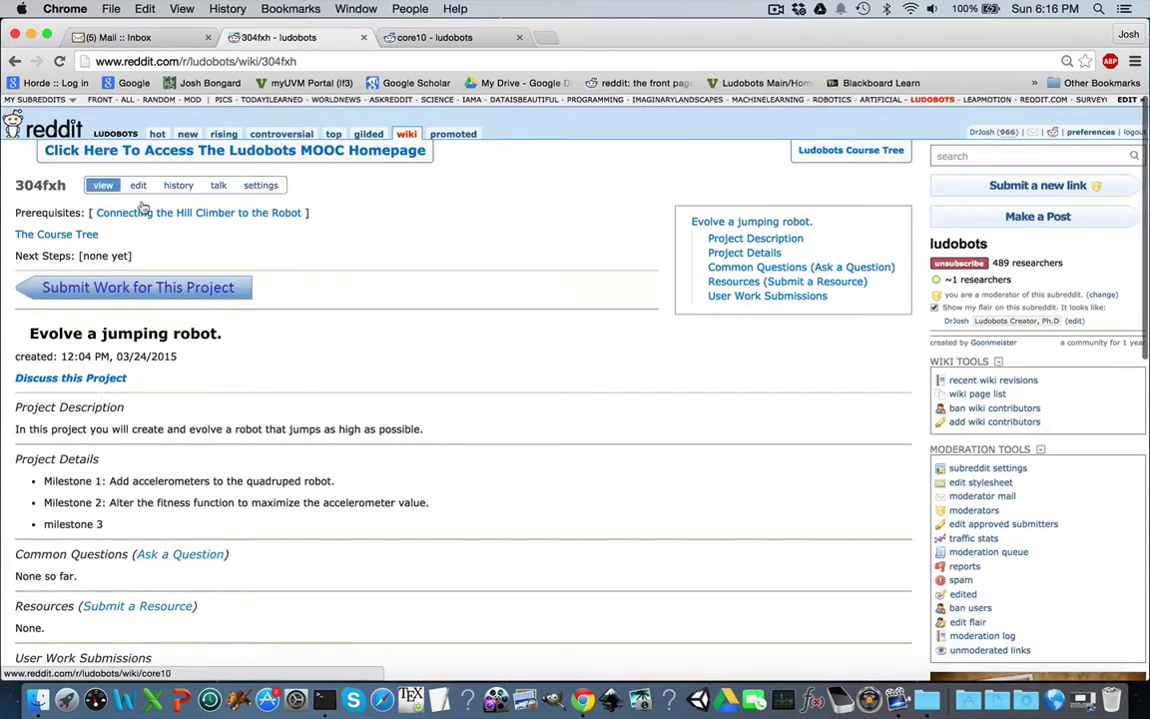
{"action": "left_click", "coordinate": [139, 188]}
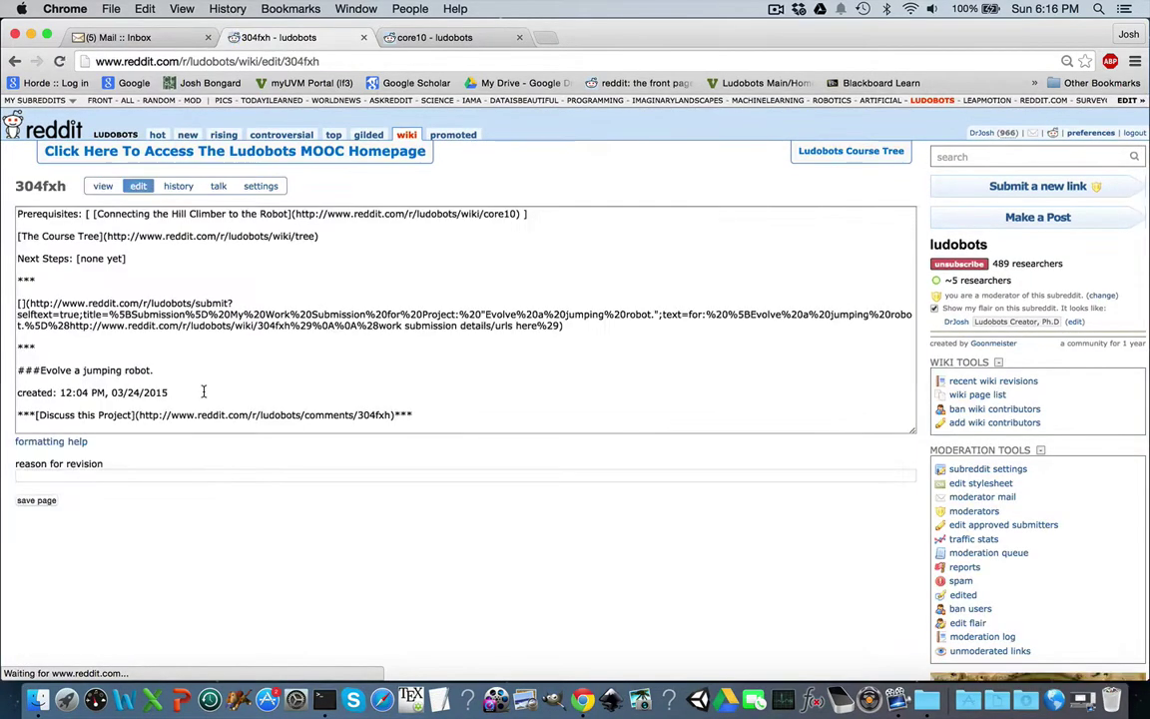
{"action": "scroll", "coordinate": [203, 387], "scroll_direction": "down", "scroll_amount": 5}
{"action": "left_click", "coordinate": [79, 337]}
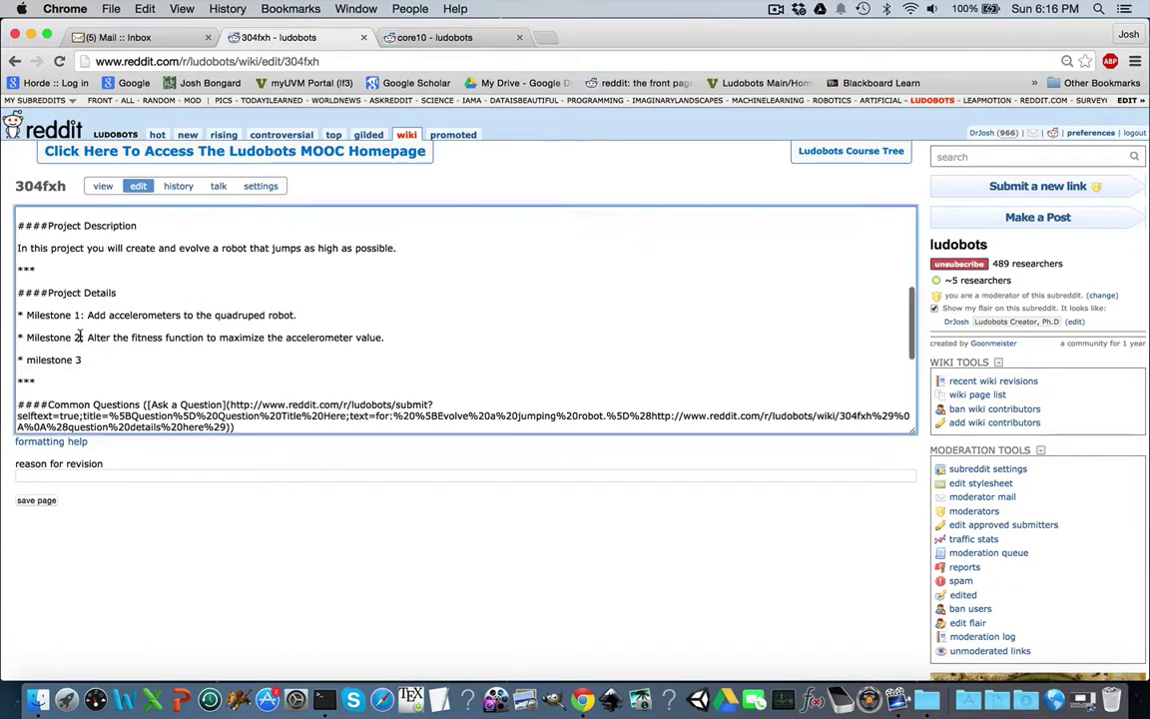
{"action": "type", "text": "a"}
Step: Insert a new bullet labelled "Milestone 2b:" below Milestone 2a, with a blank line separating it from the milestone 3 bullet
{"action": "key", "text": "Down"}
{"action": "key", "text": "Return"}
{"action": "type", "text": "* Milesgteon"}
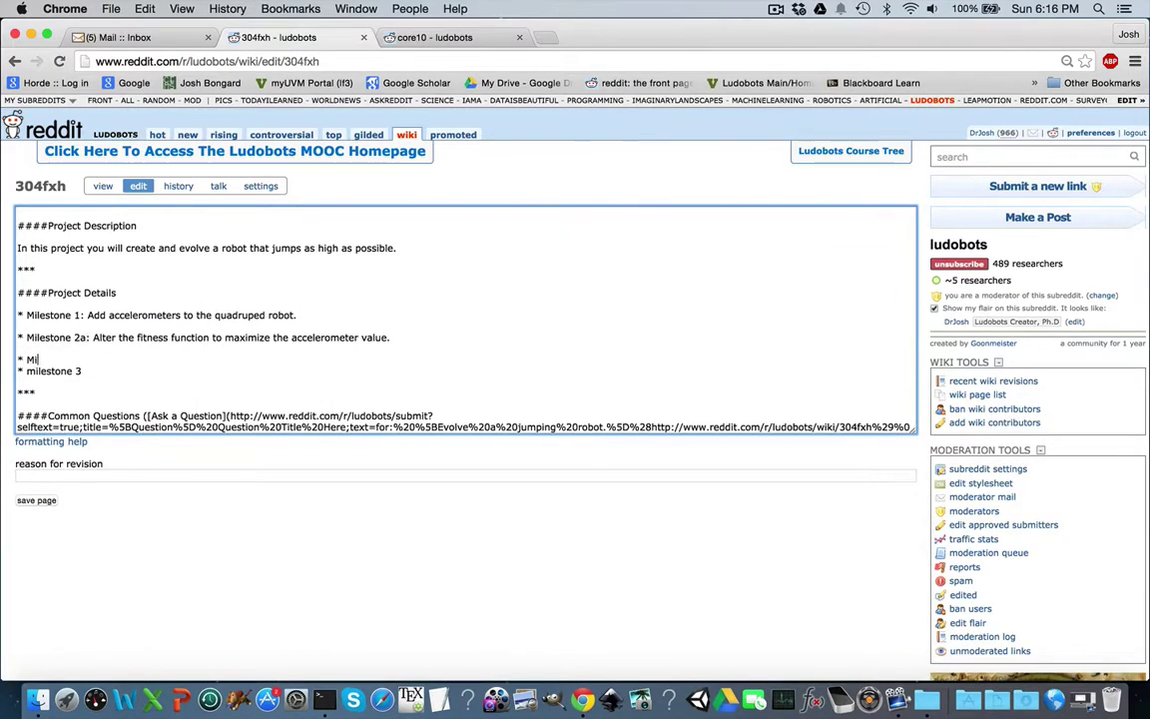
{"action": "key", "text": "BackSpace"}
{"action": "key", "text": "BackSpace"}
{"action": "key", "text": "BackSpace"}
{"action": "key", "text": "BackSpace"}
{"action": "key", "text": "BackSpace"}
{"action": "type", "text": "tone "}
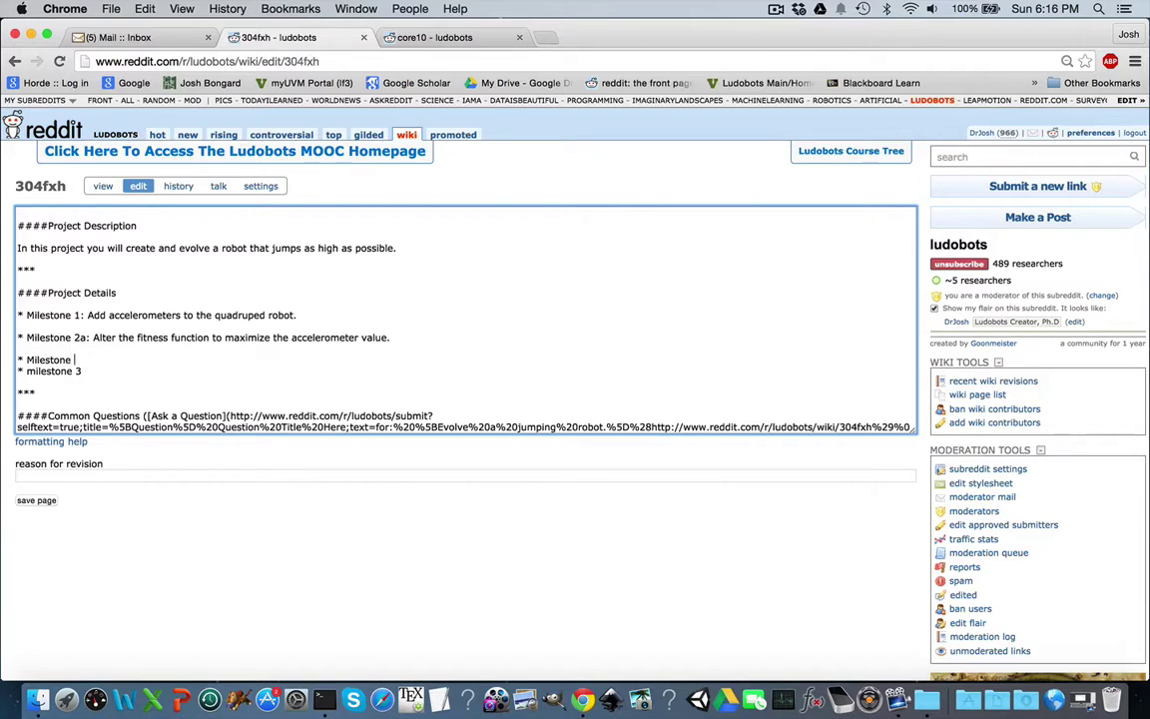
{"action": "type", "text": "2b:"}
{"action": "key", "text": "Return"}
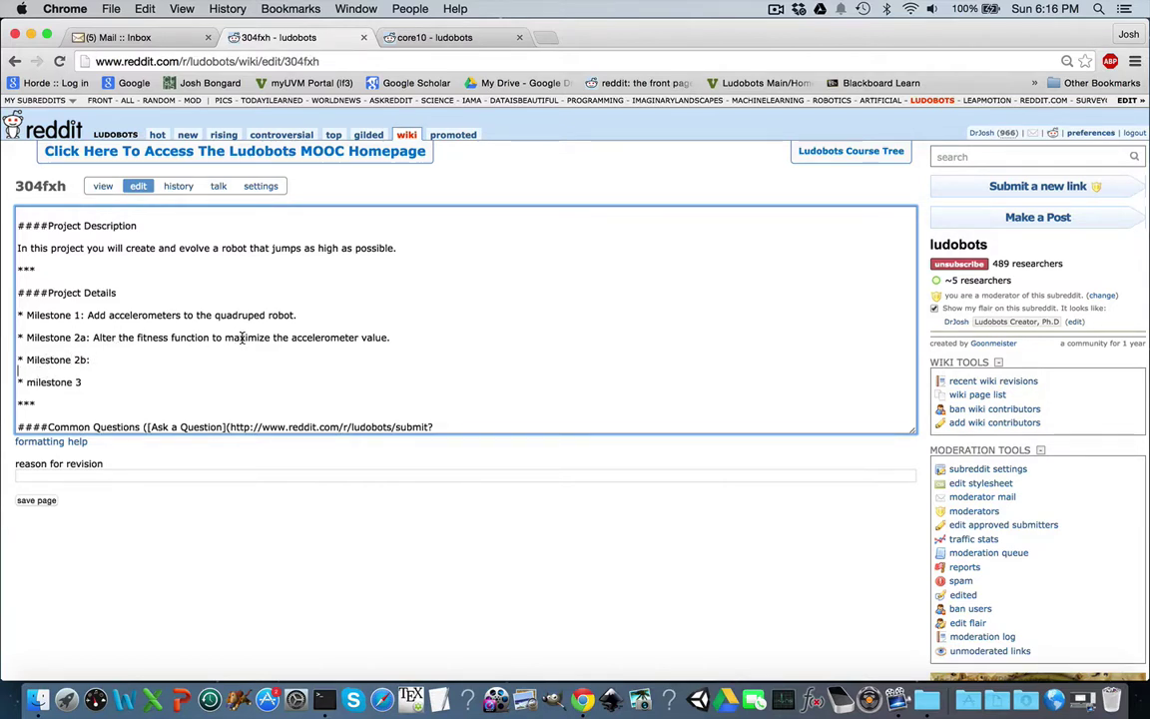
Step: Complete the Milestone 2b bullet with the text "Alter the fitness function to minimize the accelerometer value."
{"action": "type", "text": "A"}
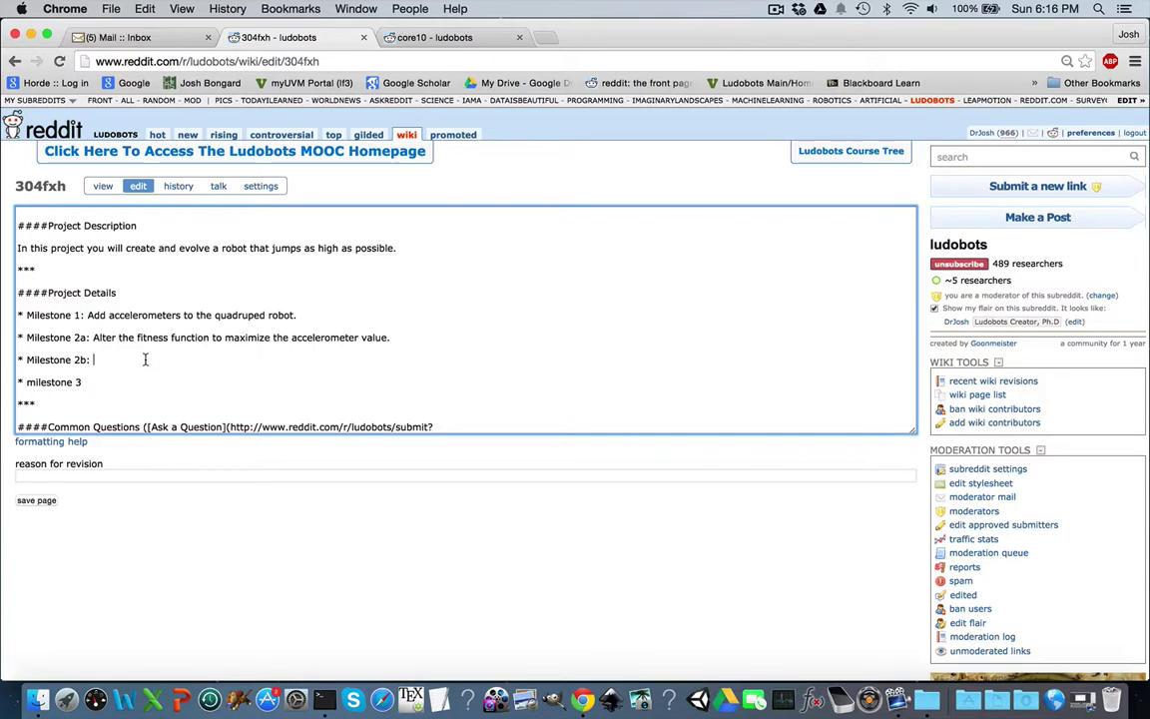
{"action": "type", "text": "lter the fitness function to "}
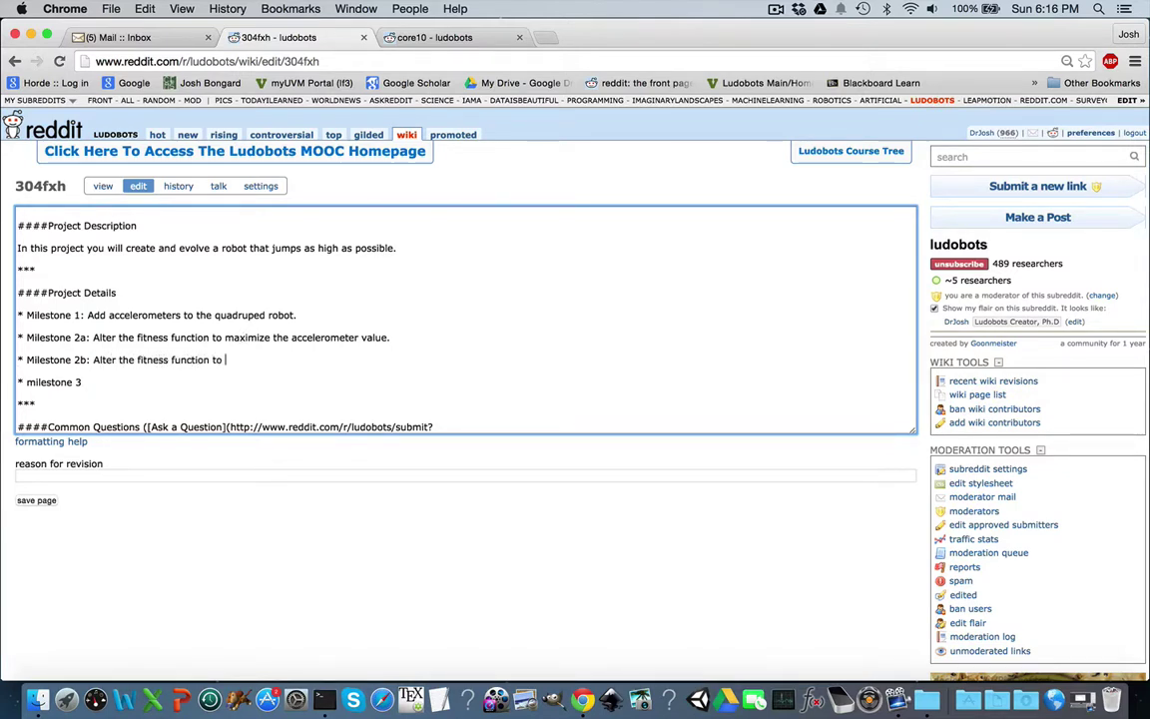
{"action": "type", "text": "mimimize the a"}
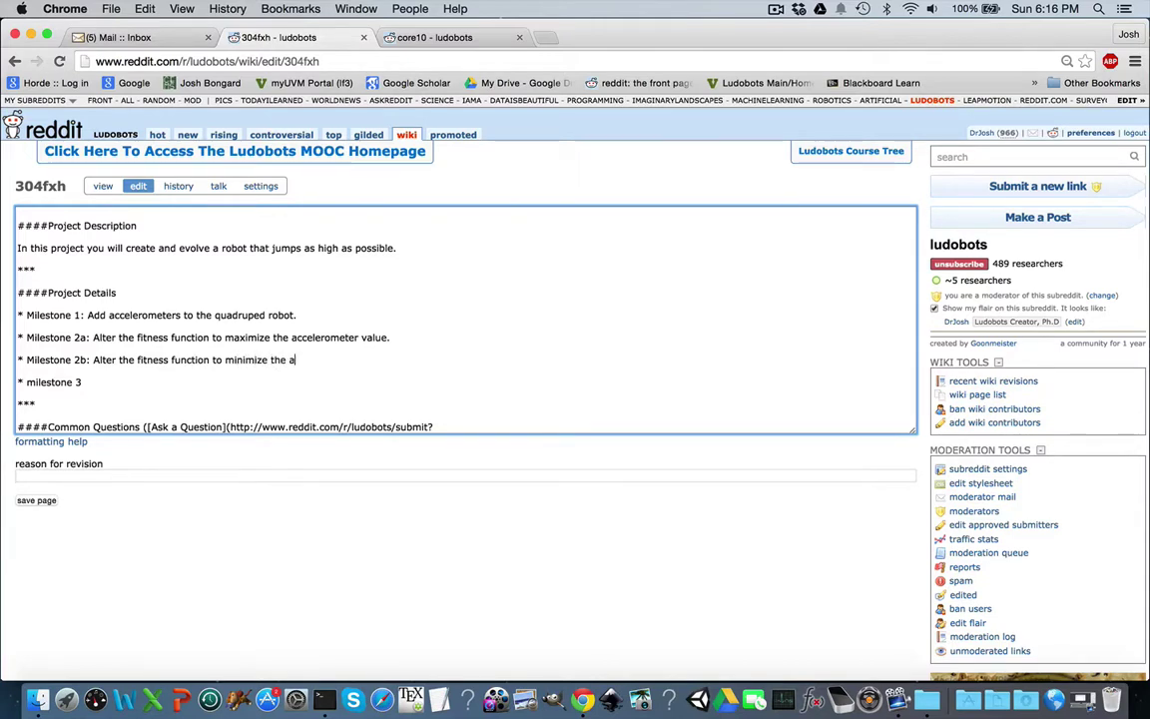
{"action": "type", "text": "ccelereometer value."}
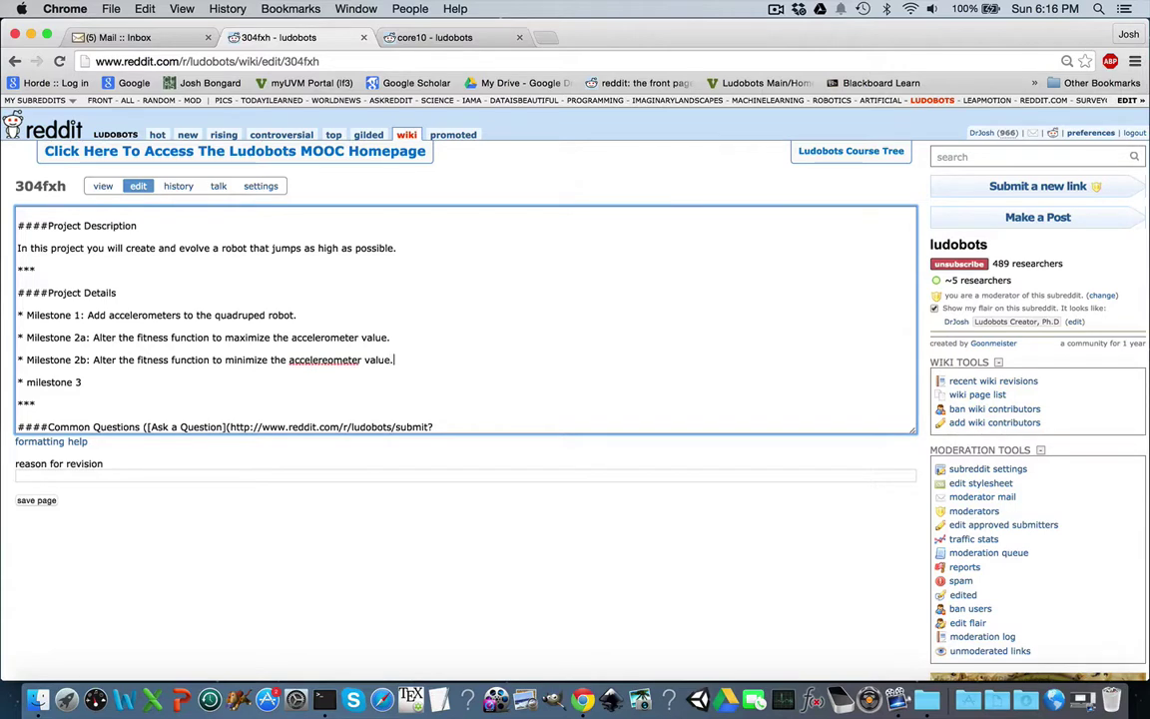
{"action": "key", "text": "BackSpace"}
{"action": "key", "text": "BackSpace"}
{"action": "key", "text": "BackSpace"}
{"action": "key", "text": "BackSpace"}
{"action": "key", "text": "BackSpace"}
{"action": "key", "text": "BackSpace"}
{"action": "key", "text": "BackSpace"}
{"action": "key", "text": "BackSpace"}
{"action": "key", "text": "BackSpace"}
{"action": "key", "text": "BackSpace"}
{"action": "key", "text": "BackSpace"}
{"action": "key", "text": "BackSpace"}
{"action": "key", "text": "BackSpace"}
{"action": "key", "text": "BackSpace"}
{"action": "key", "text": "BackSpace"}
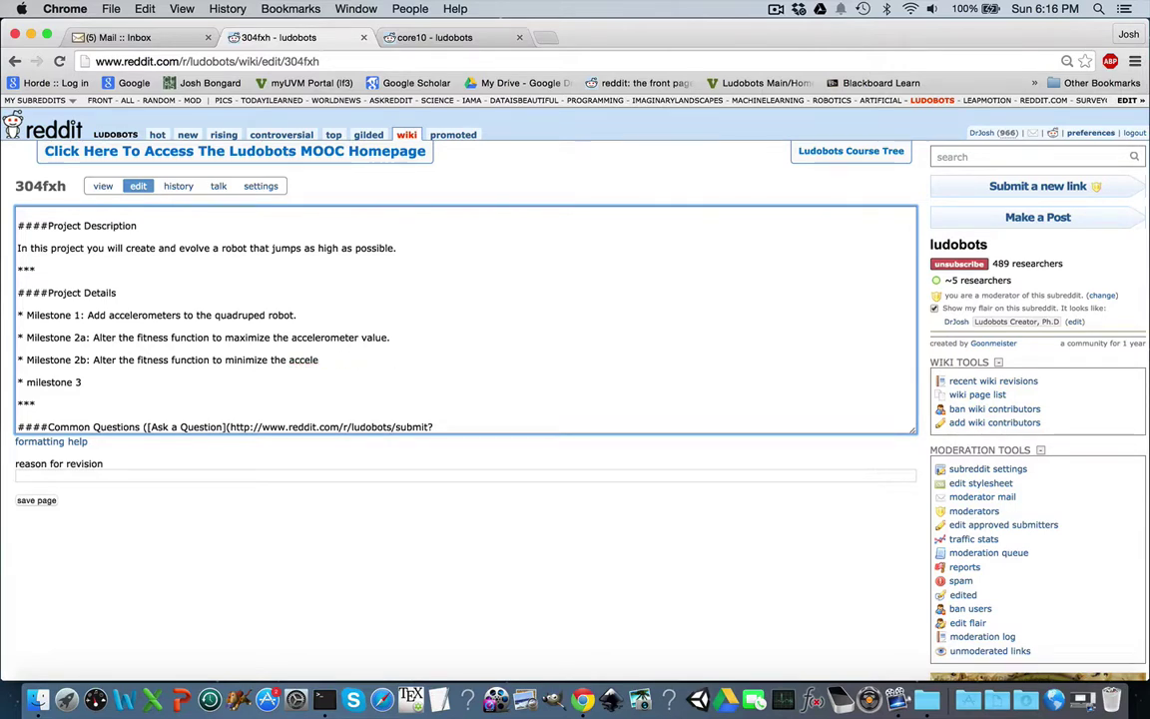
{"action": "type", "text": "rometer value."}
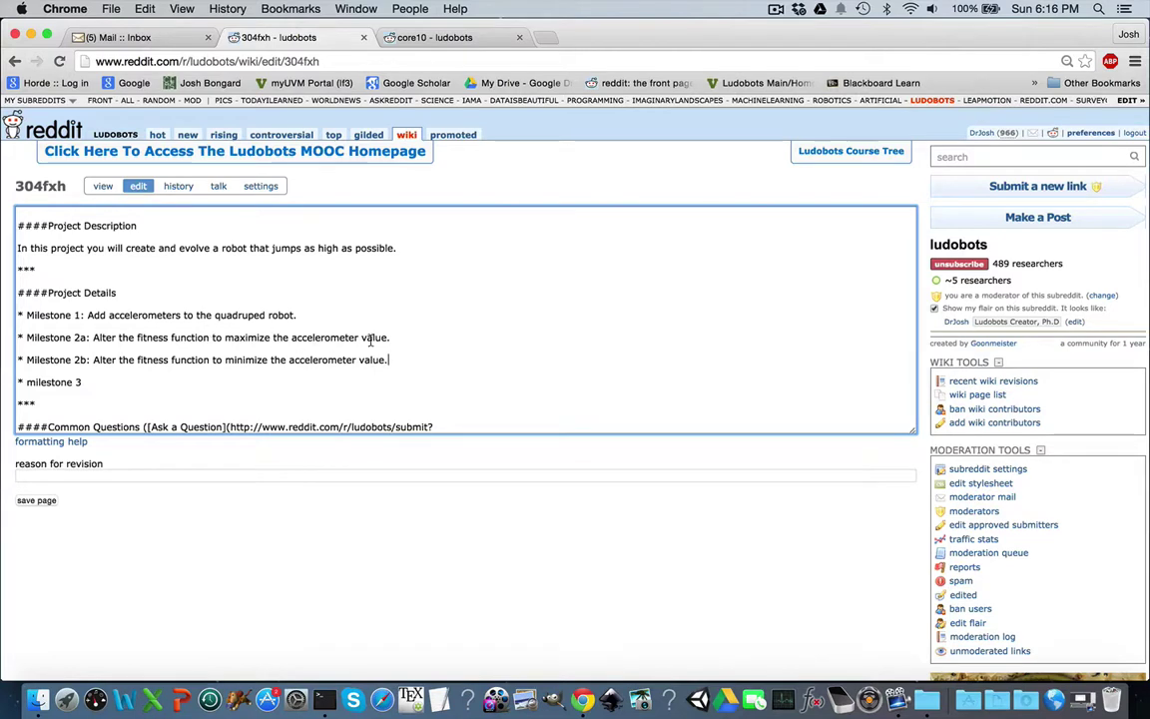
{"action": "triple_click", "coordinate": [258, 359]}
{"action": "left_click", "coordinate": [258, 359]}
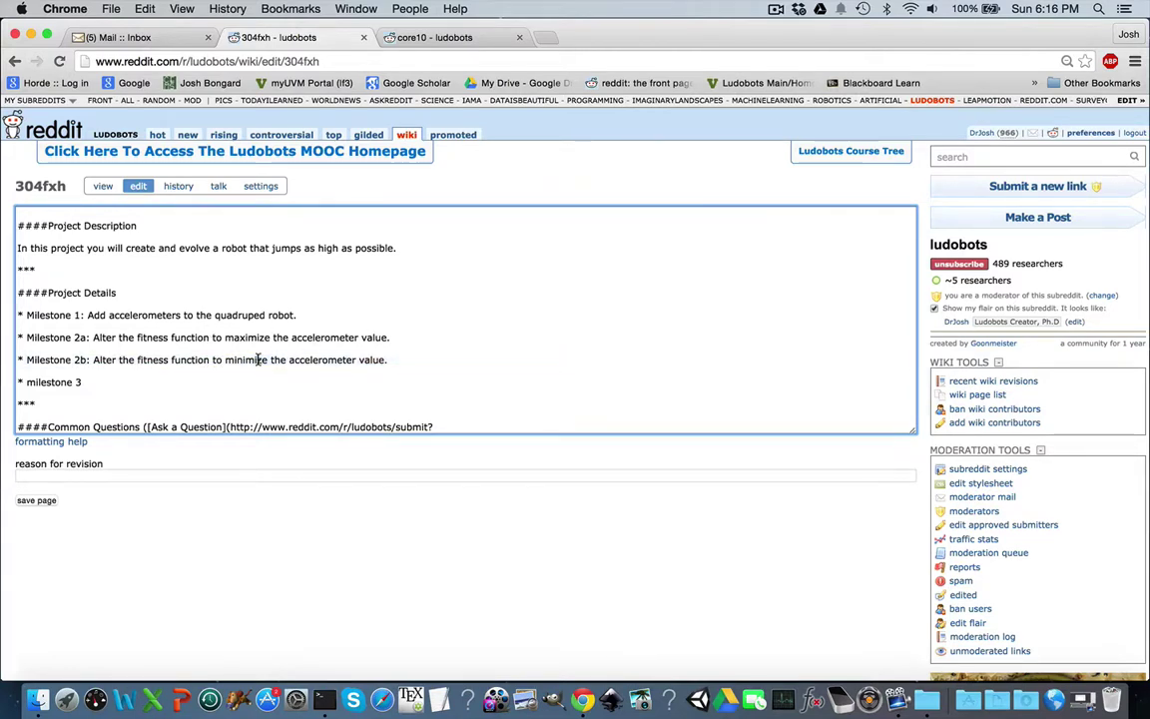
Step: Save the page and review the Milestone 2b bullet under Project Details
{"action": "left_click", "coordinate": [36, 501]}
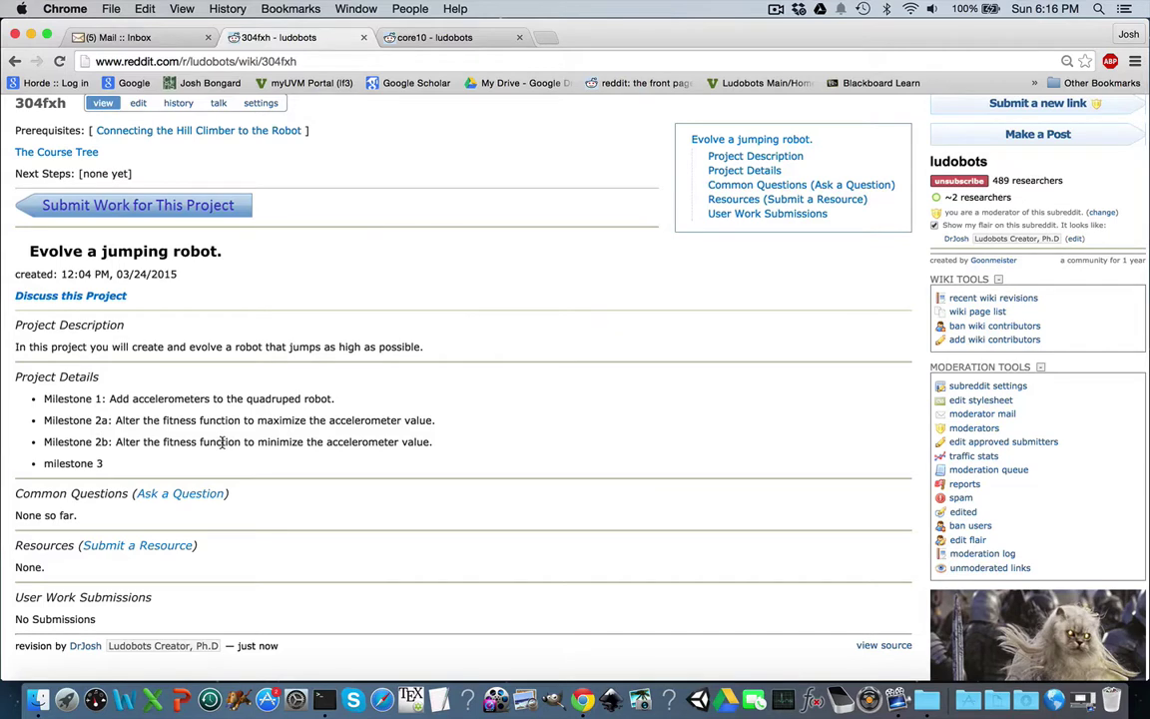
{"action": "double_click", "coordinate": [348, 441]}
{"action": "left_click", "coordinate": [349, 442]}
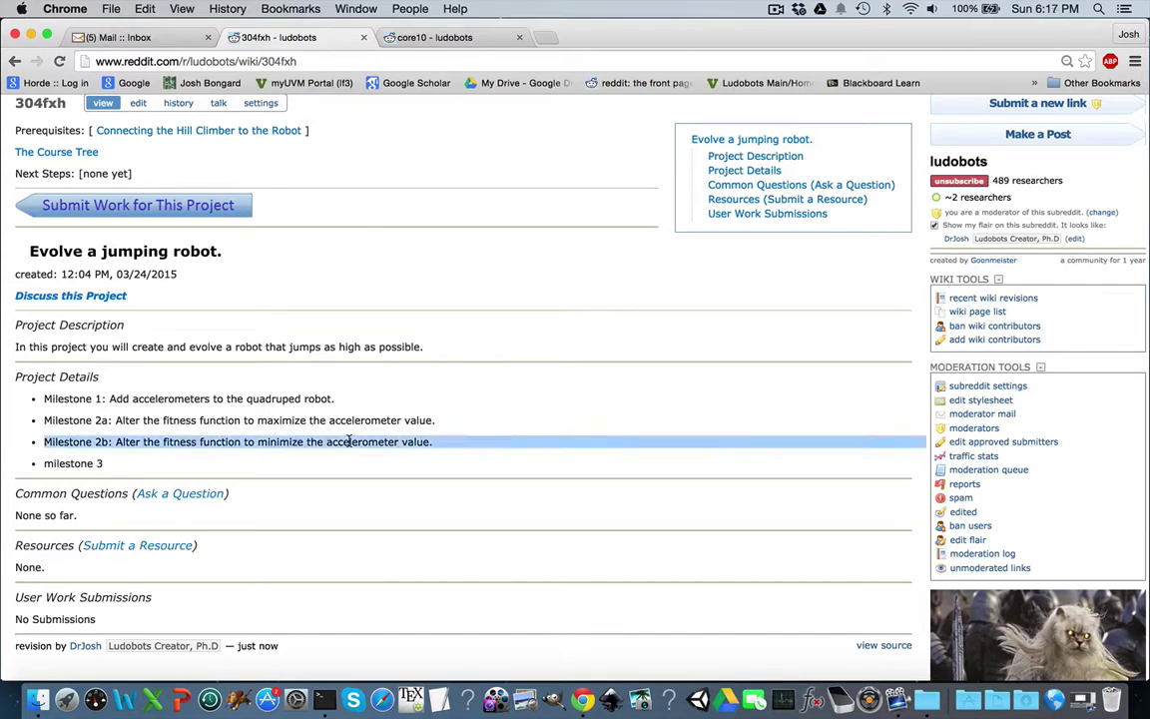
{"action": "left_click", "coordinate": [349, 442]}
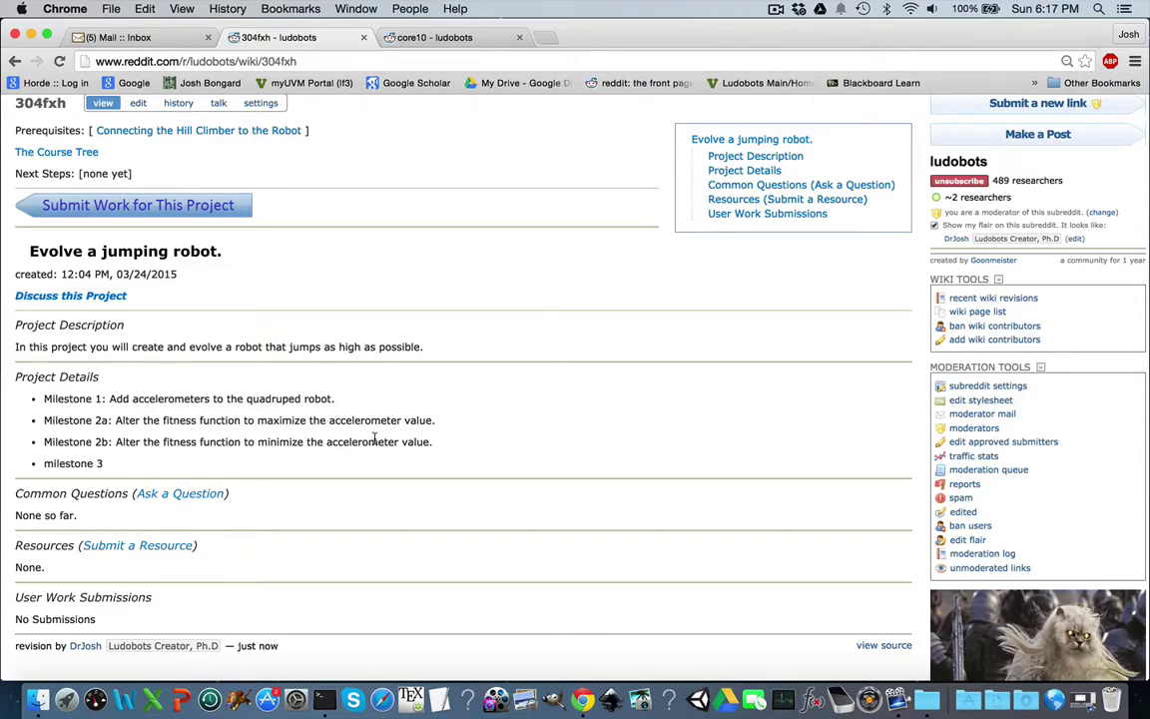
Step: Reopen the page for editing and capitalize the label of the last Project Details bullet as "Milestone 3"
{"action": "scroll", "coordinate": [346, 368], "scroll_direction": "up", "scroll_amount": 3}
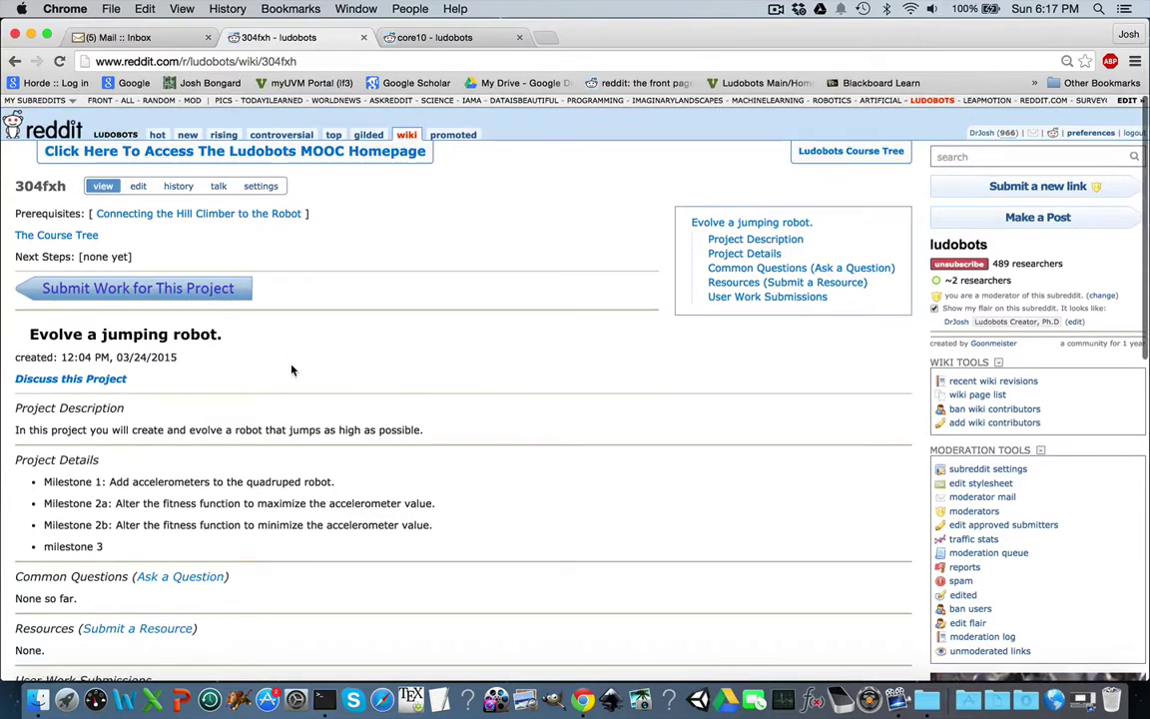
{"action": "scroll", "coordinate": [296, 367], "scroll_direction": "down", "scroll_amount": 2}
{"action": "scroll", "coordinate": [291, 365], "scroll_direction": "up", "scroll_amount": 3}
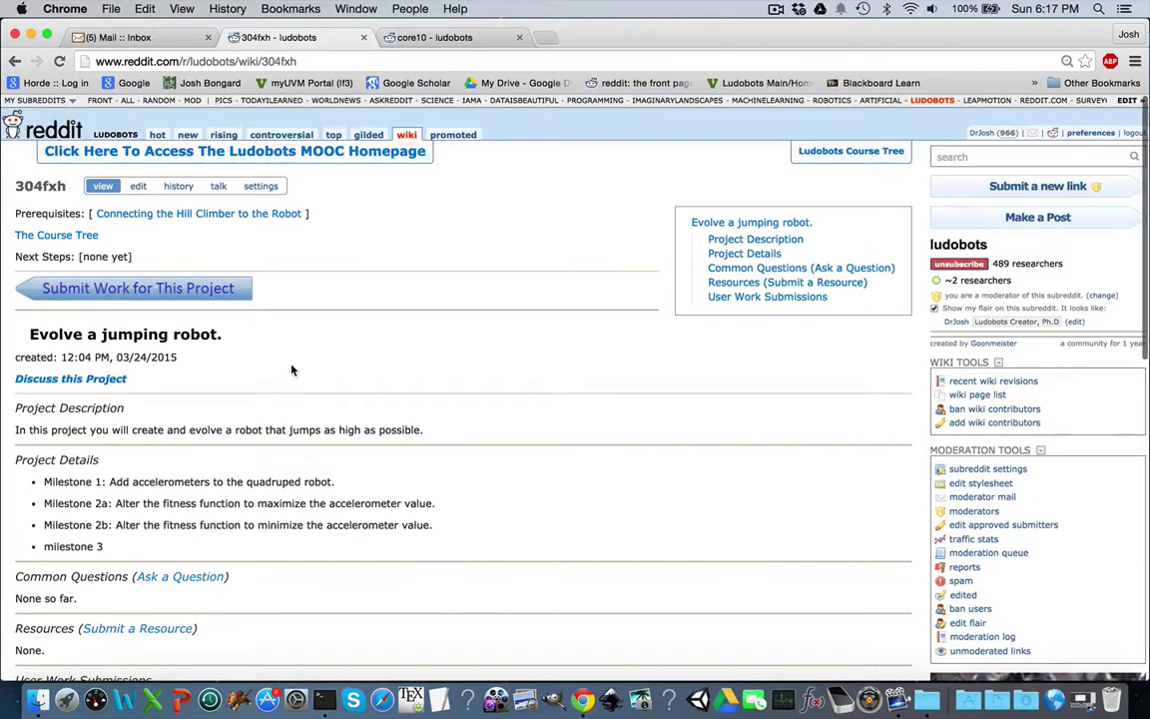
{"action": "left_click", "coordinate": [142, 187]}
{"action": "scroll", "coordinate": [160, 330], "scroll_direction": "down", "scroll_amount": 5}
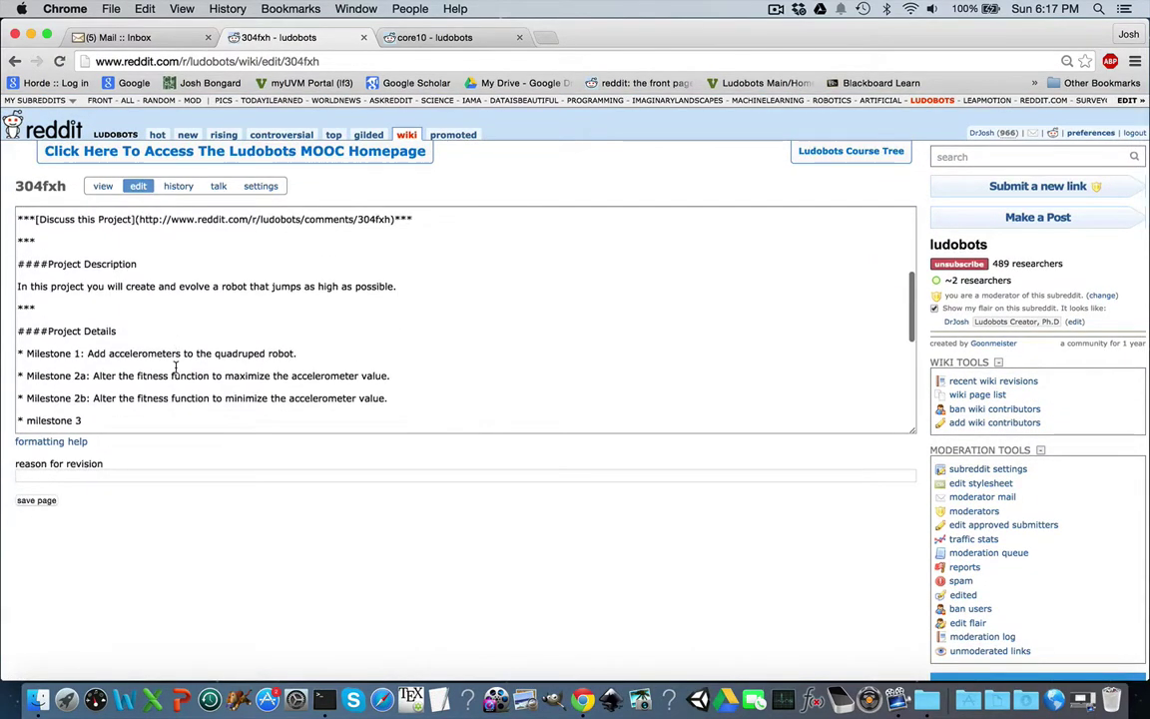
{"action": "left_click", "coordinate": [27, 374]}
{"action": "key", "text": "Delete"}
{"action": "type", "text": "Milestone 3"}
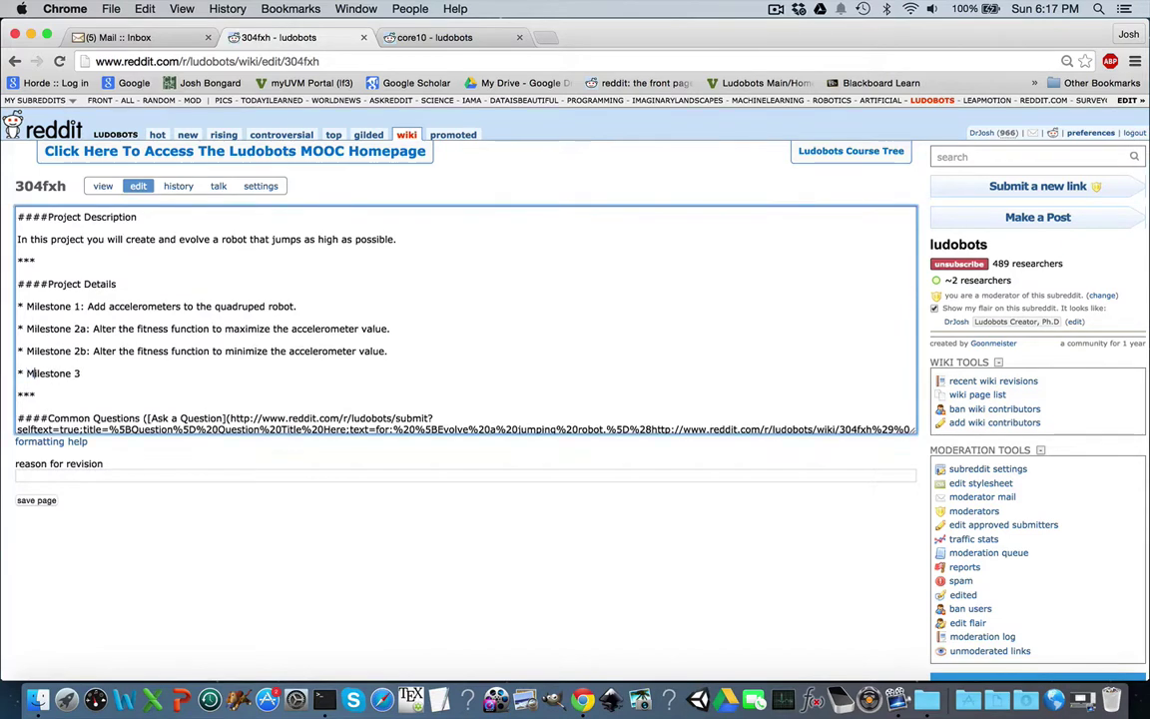
Step: Complete the Milestone 3 bullet with the text ": Evolve a robot that jumps in the air as high as possible."
{"action": "type", "text": ": Evolve a robot that ju"}
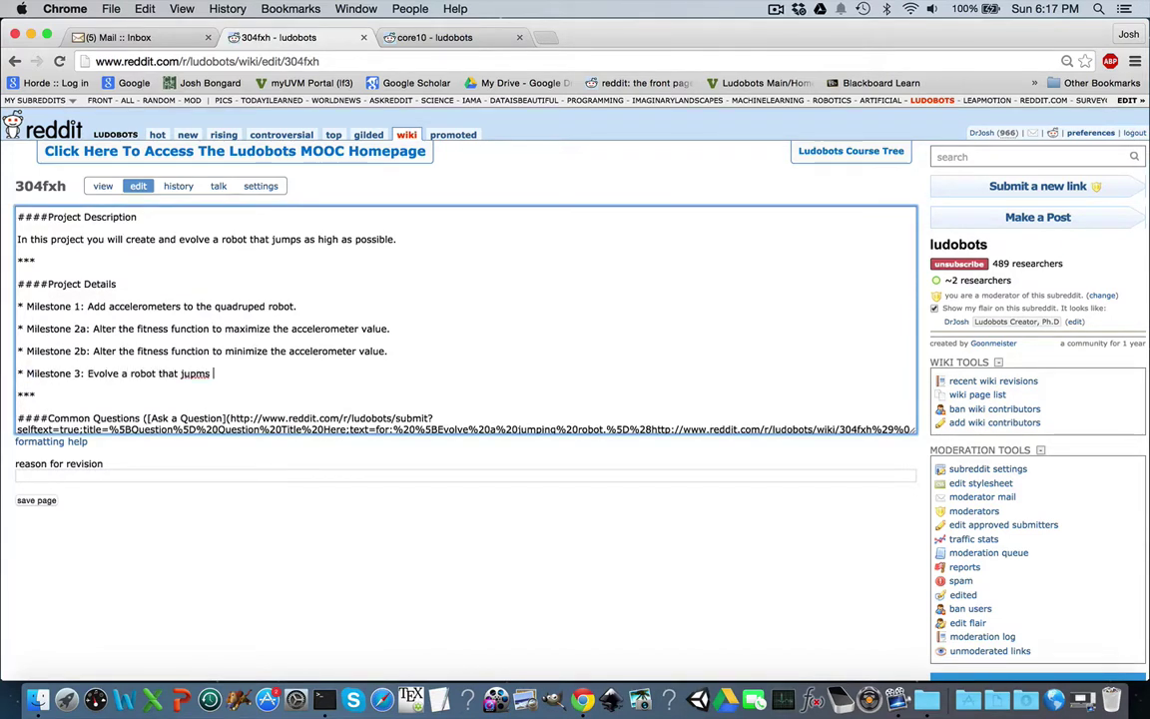
{"action": "type", "text": "mps in the"}
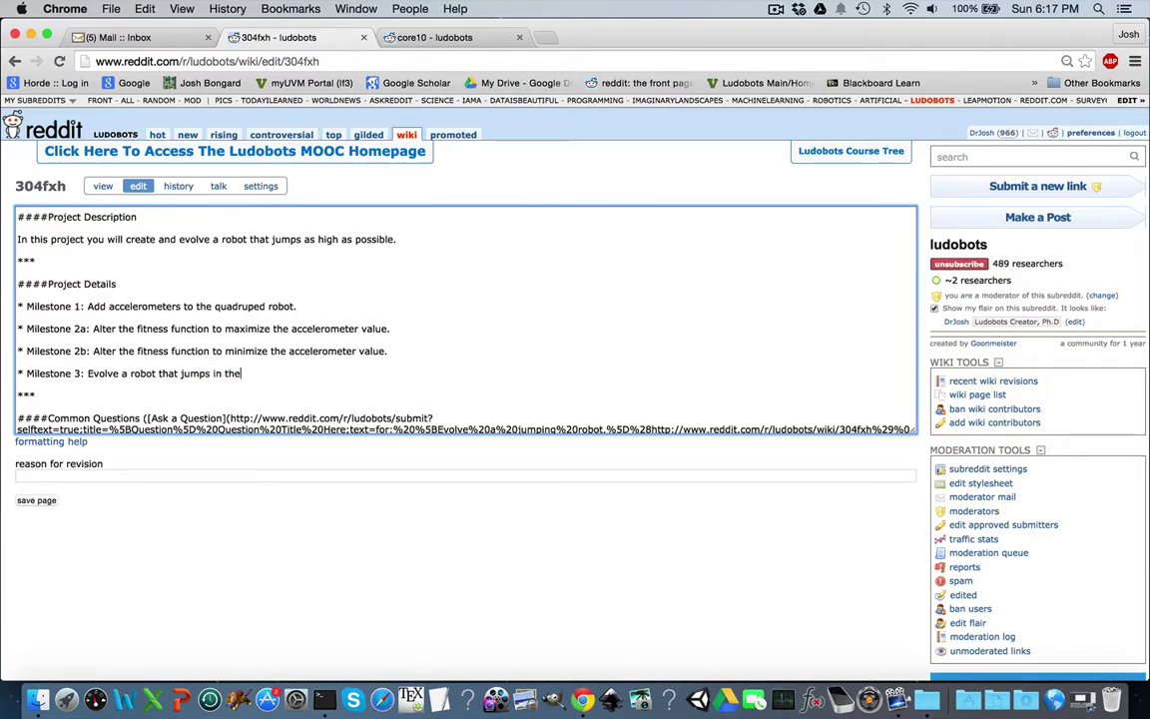
{"action": "type", "text": " air as high as possible."}
Step: Save the page and review the full list of milestones from 1 to 3 under Project Details
{"action": "left_click", "coordinate": [36, 500]}
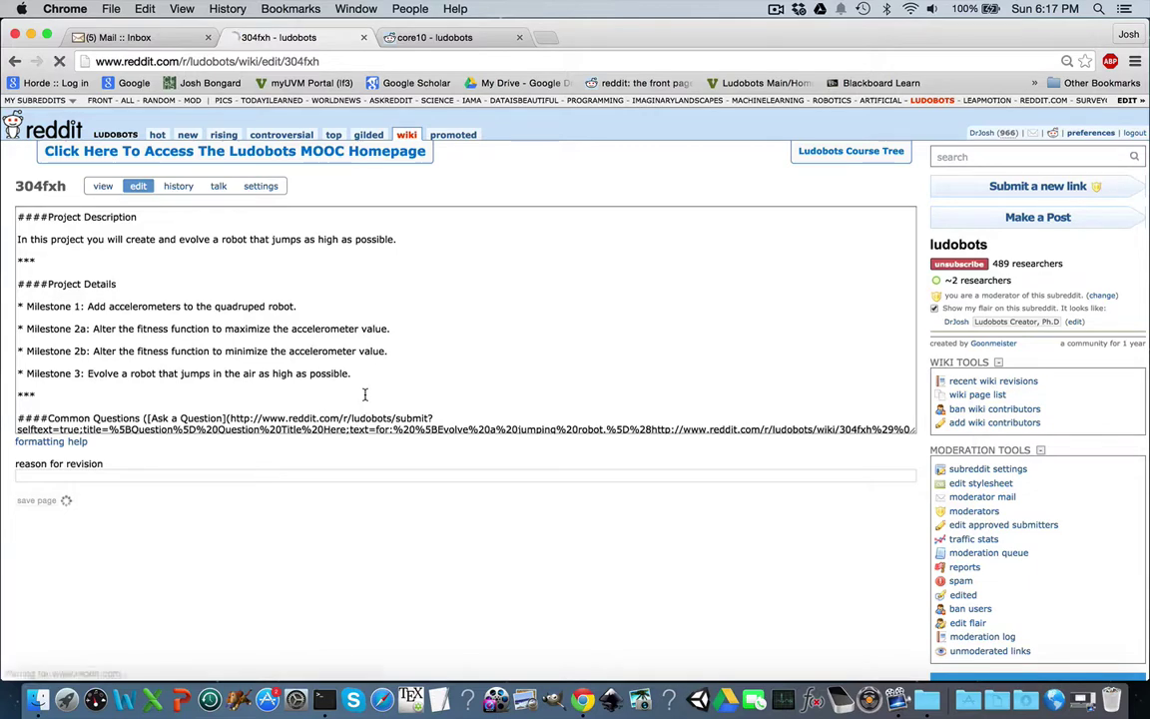
{"action": "scroll", "coordinate": [364, 394], "scroll_direction": "down", "scroll_amount": 1}
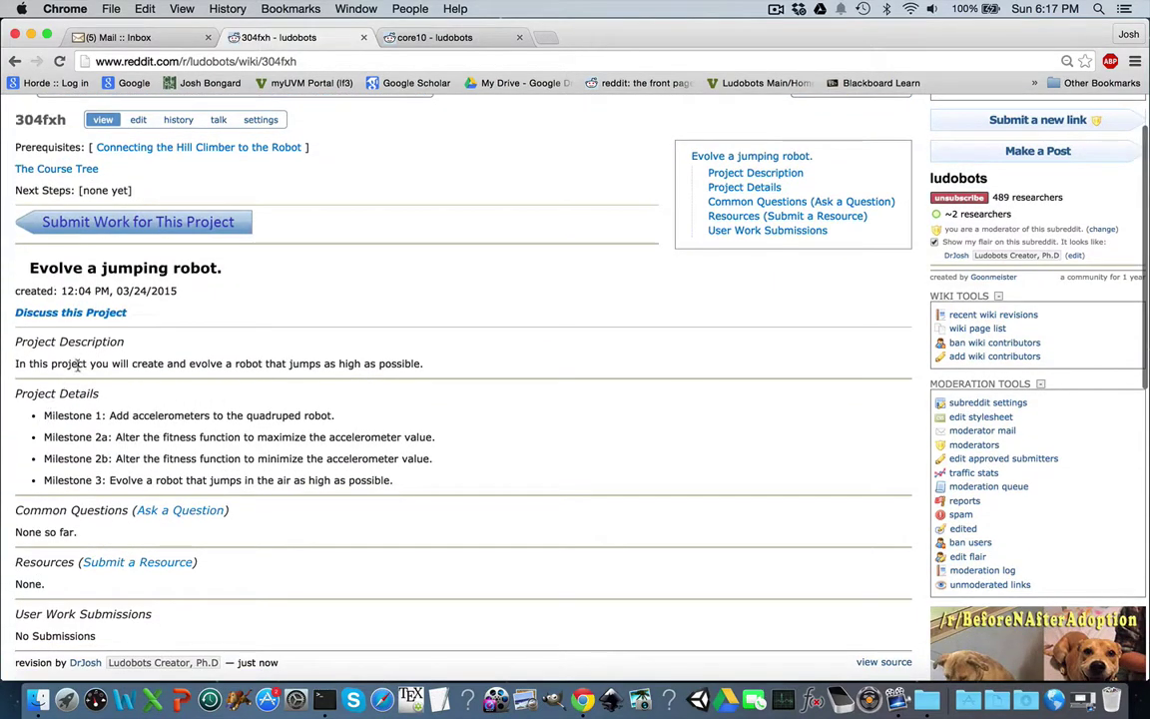
{"action": "left_click_drag", "start_coordinate": [44, 416], "coordinate": [410, 480]}
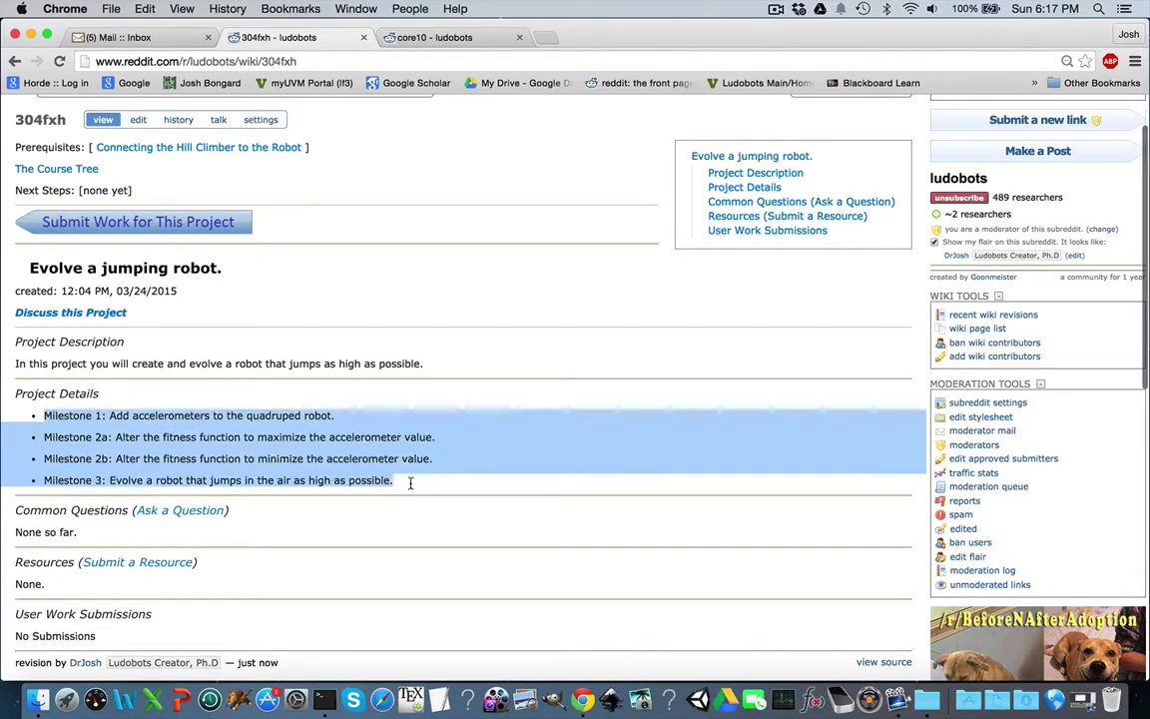
{"action": "left_click", "coordinate": [415, 482]}
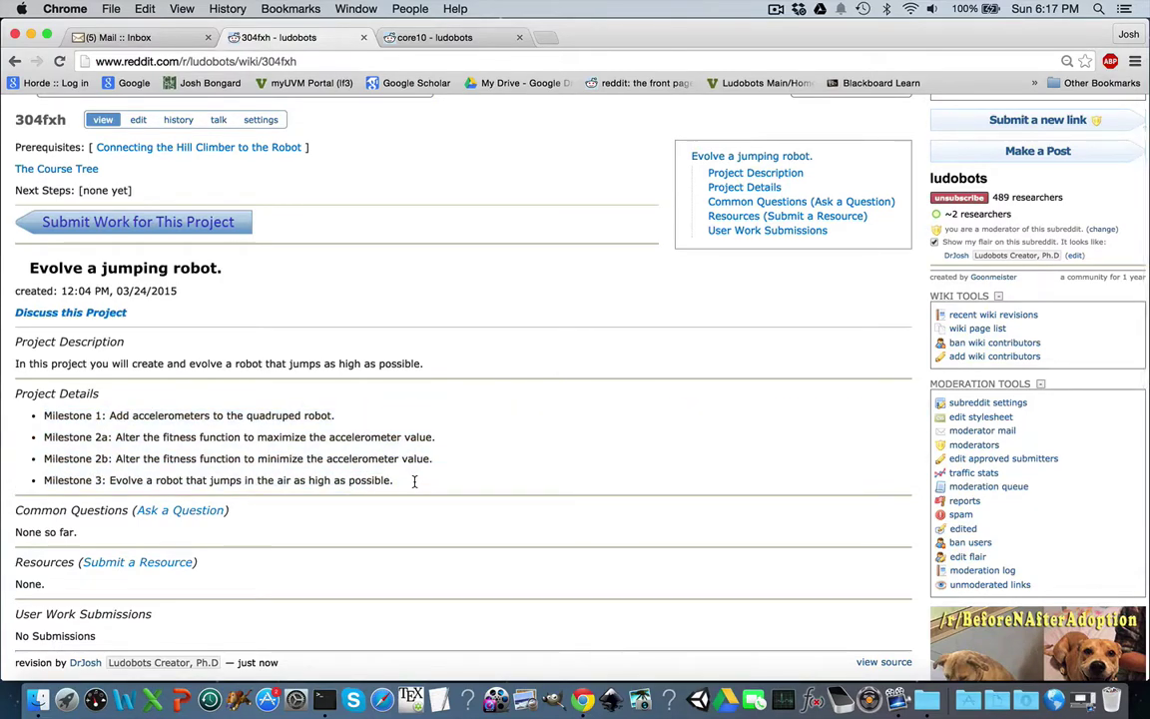